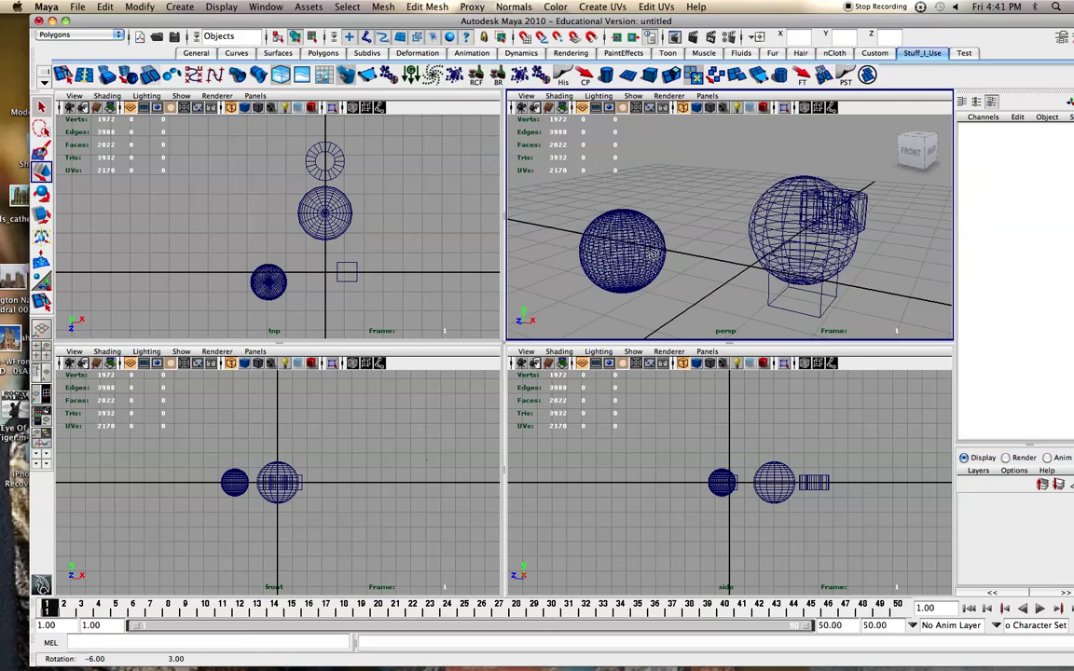
# Step: Display the perspective view in smooth shading, briefly preview it with scene lighting, and inspect the shaded primitives
pyautogui.press('5')
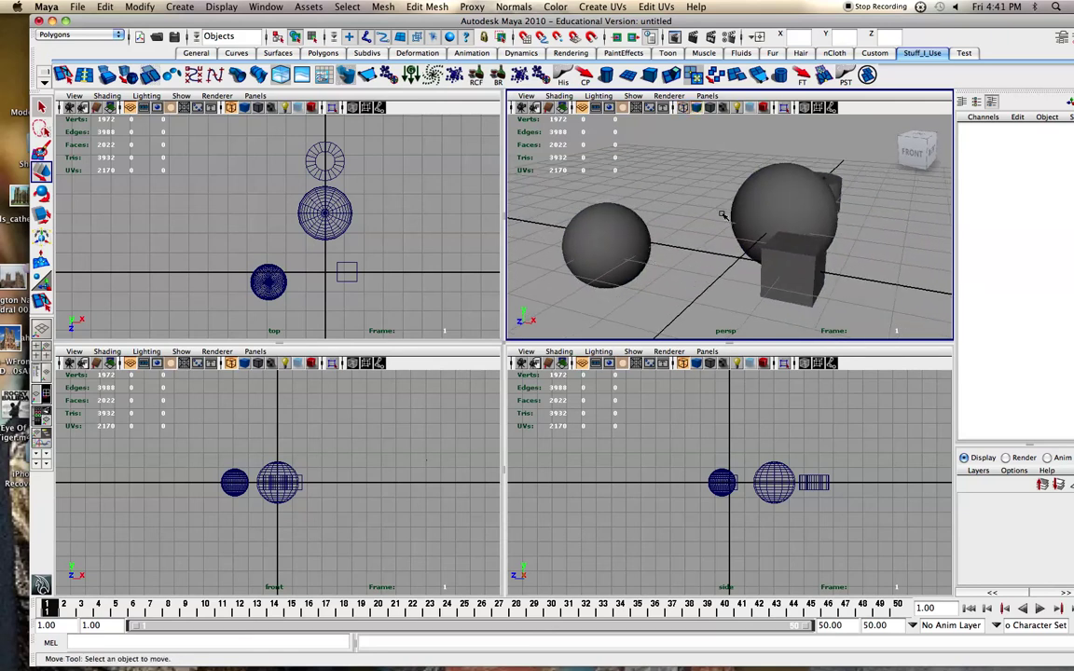
pyautogui.press('7')
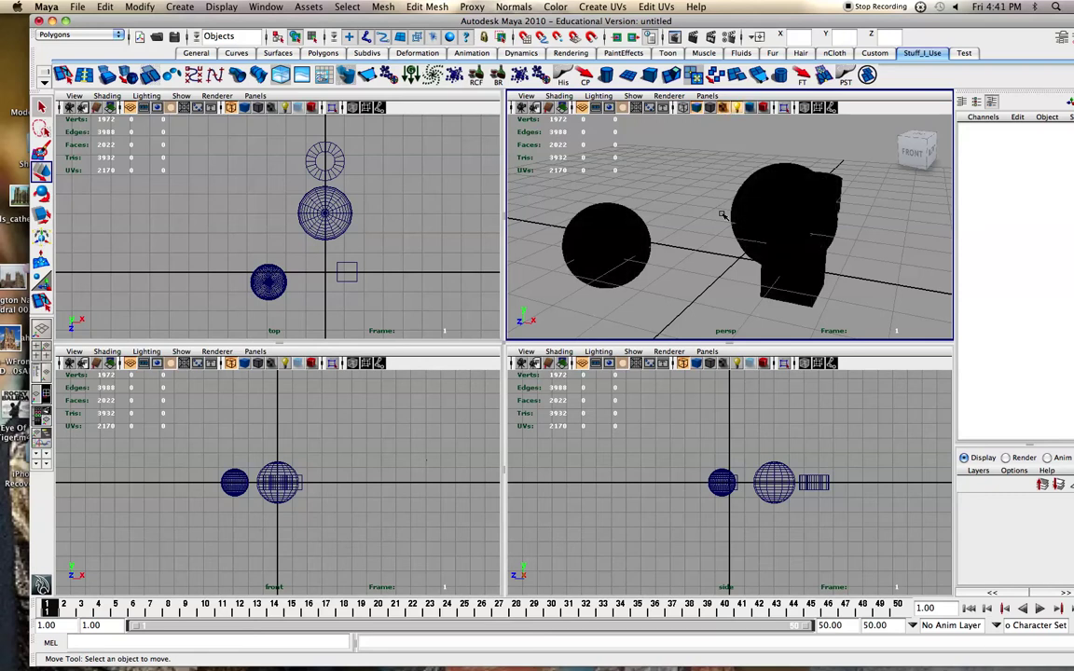
pyautogui.press('5')
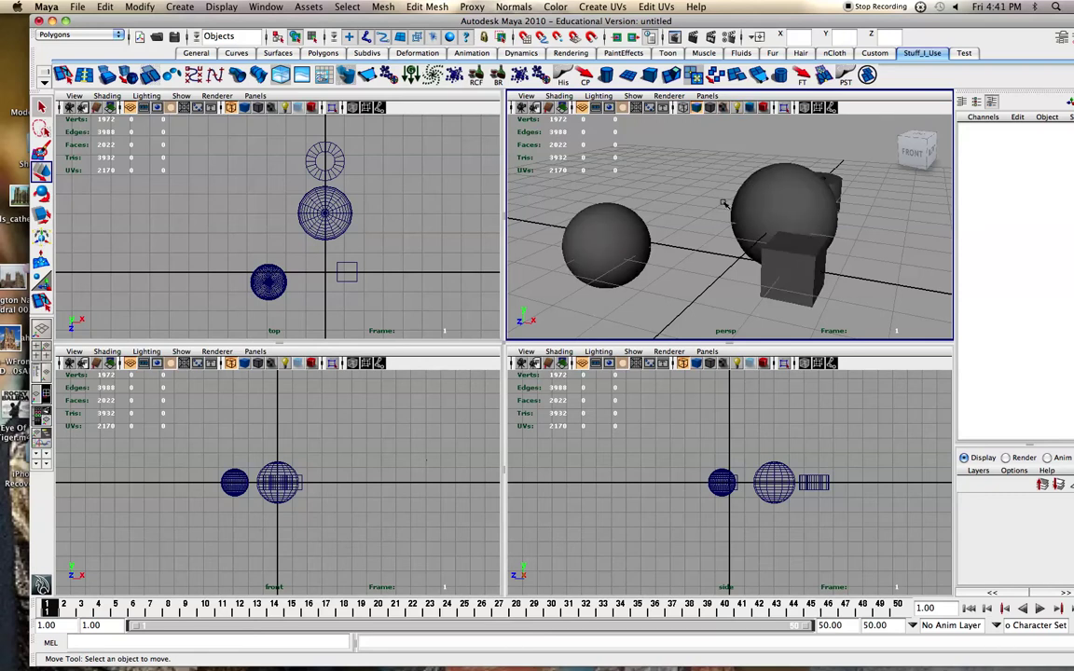
pyautogui.keyDown('alt'); pyautogui.moveTo(721, 204); pyautogui.dragTo(649, 207); pyautogui.keyUp('alt')
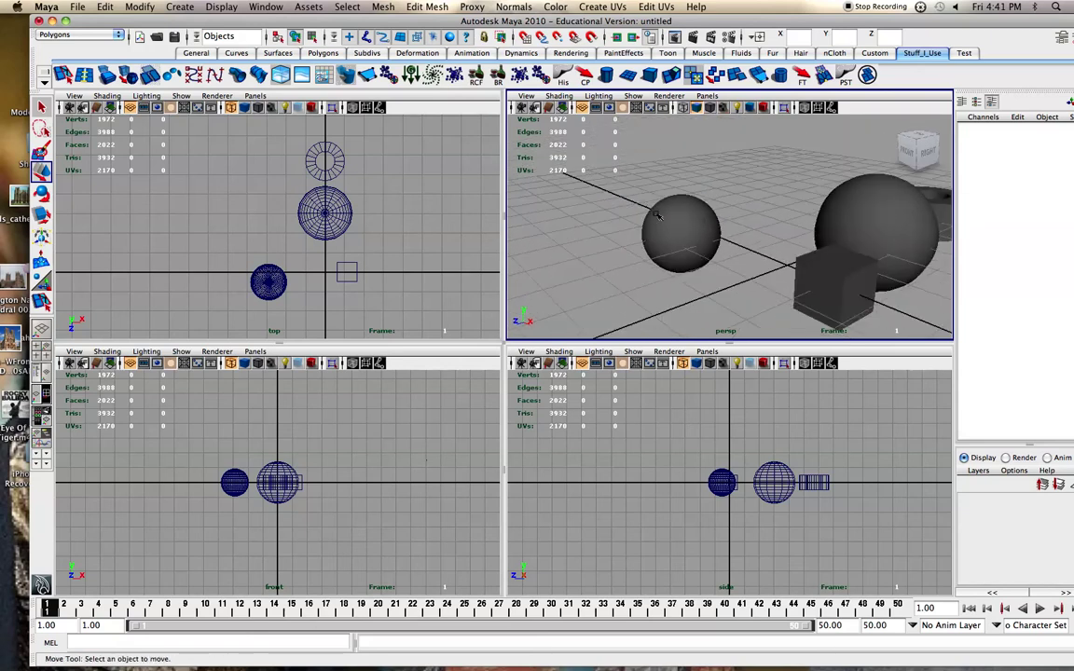
pyautogui.keyDown('alt'); pyautogui.moveTo(713, 231); pyautogui.dragTo(532, 229); pyautogui.keyUp('alt')
pyautogui.scroll(2, 561, 227)
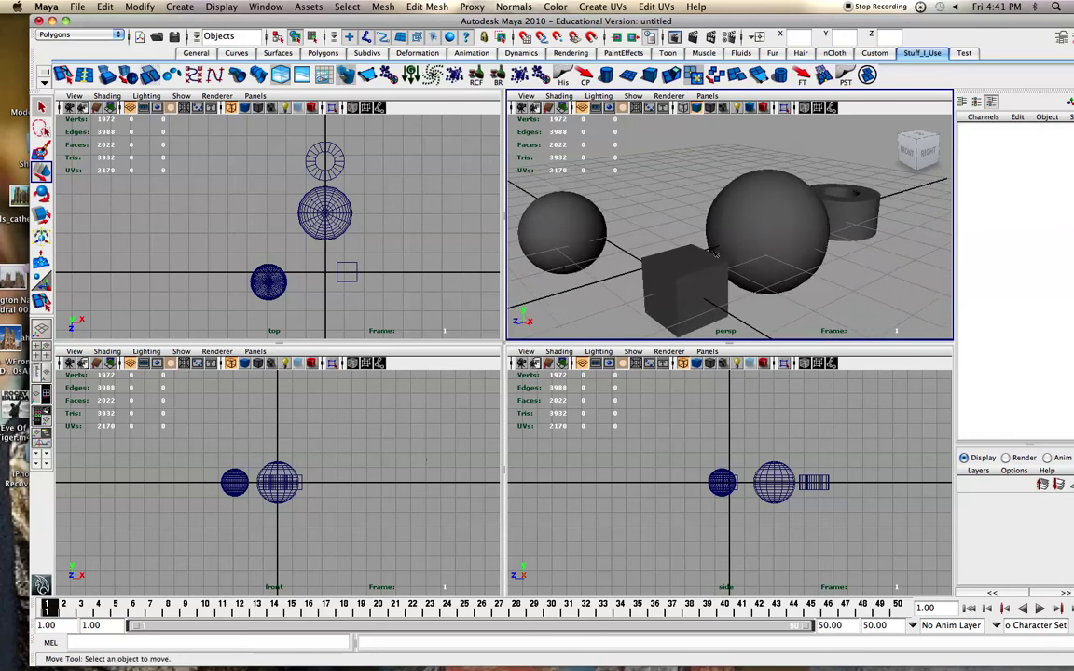
pyautogui.keyDown('alt'); pyautogui.moveTo(645, 250); pyautogui.dragTo(653, 255); pyautogui.keyUp('alt')
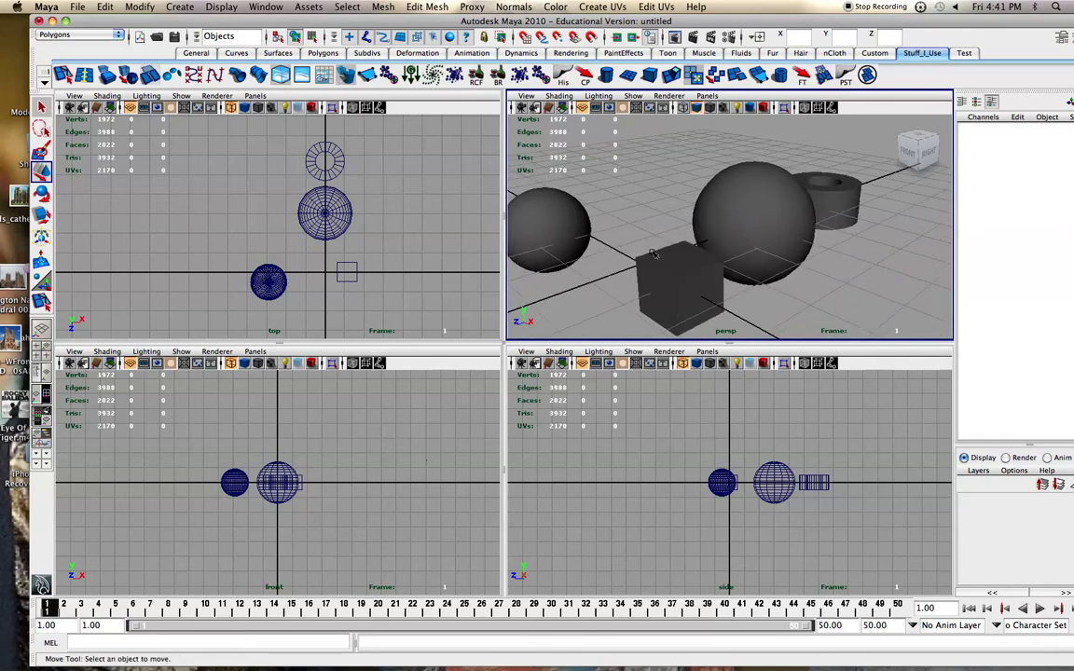
# Step: Preview the top view in smooth shading and return it to wireframe
pyautogui.click(381, 236)
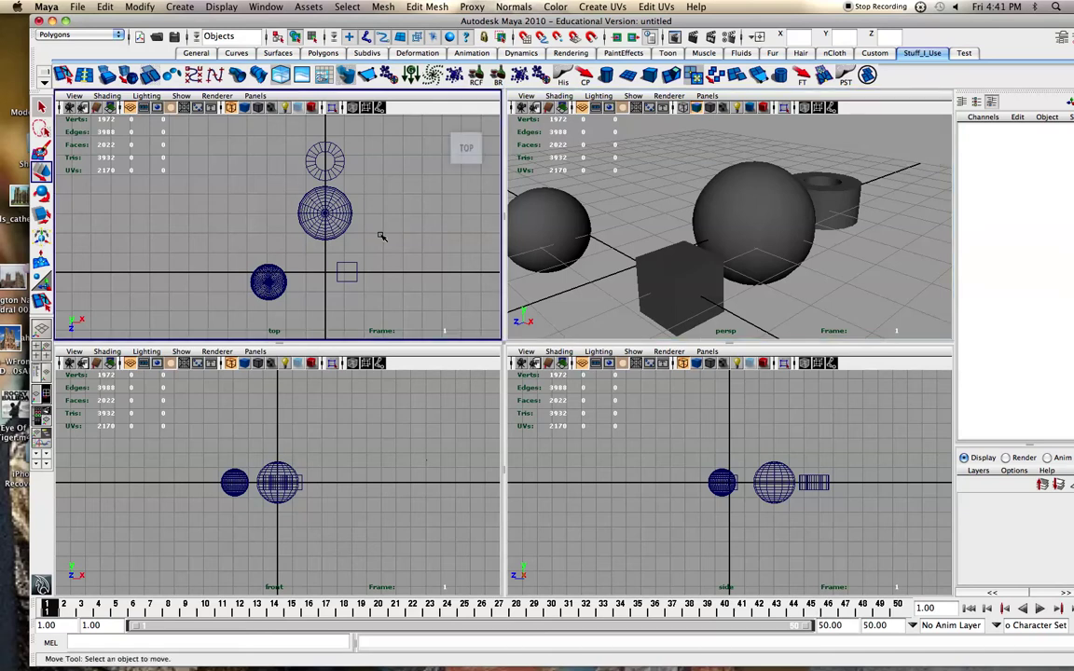
pyautogui.press('5')
pyautogui.press('4')
# Step: Select the pipe in the perspective view and put it into face selection mode
pyautogui.click(837, 198)
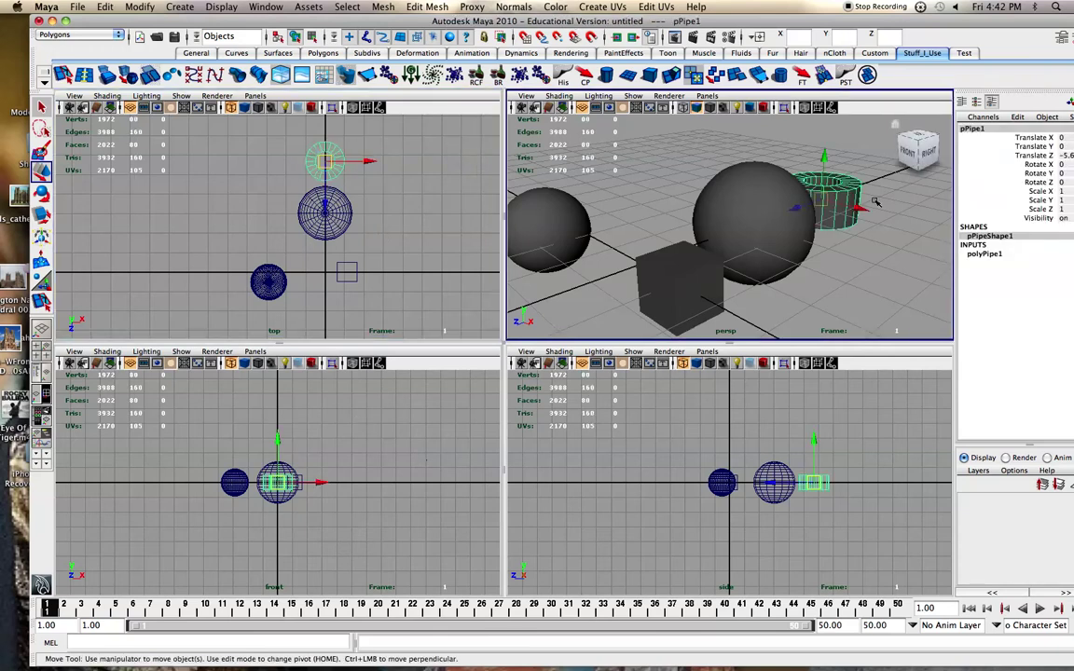
pyautogui.press('f')
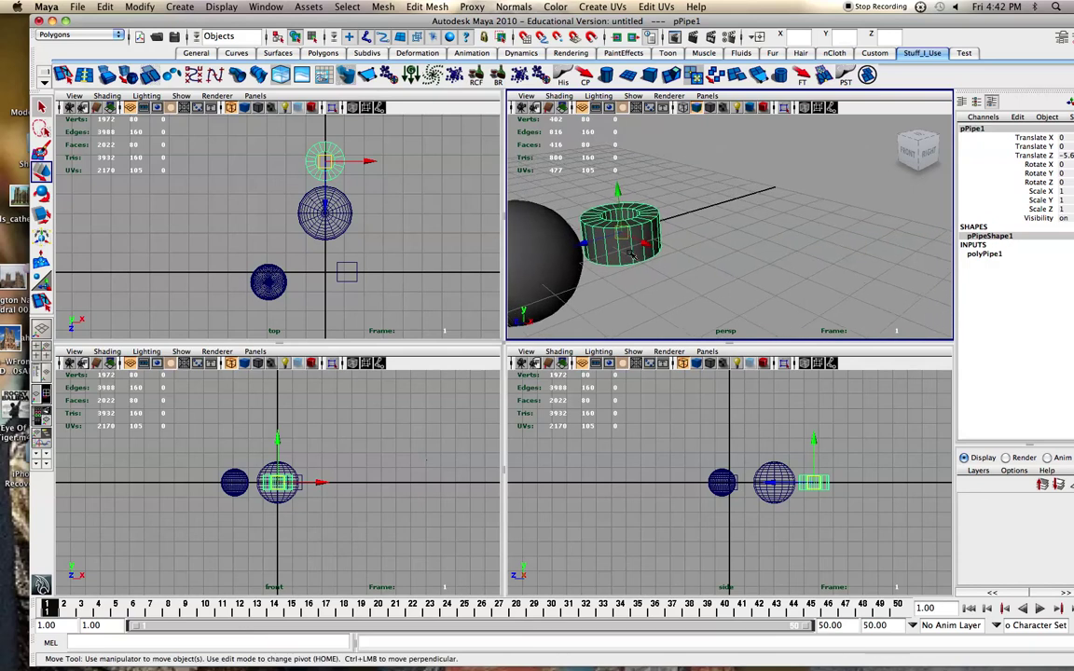
pyautogui.scroll(3, 630, 254)
pyautogui.rightClick(597, 254)
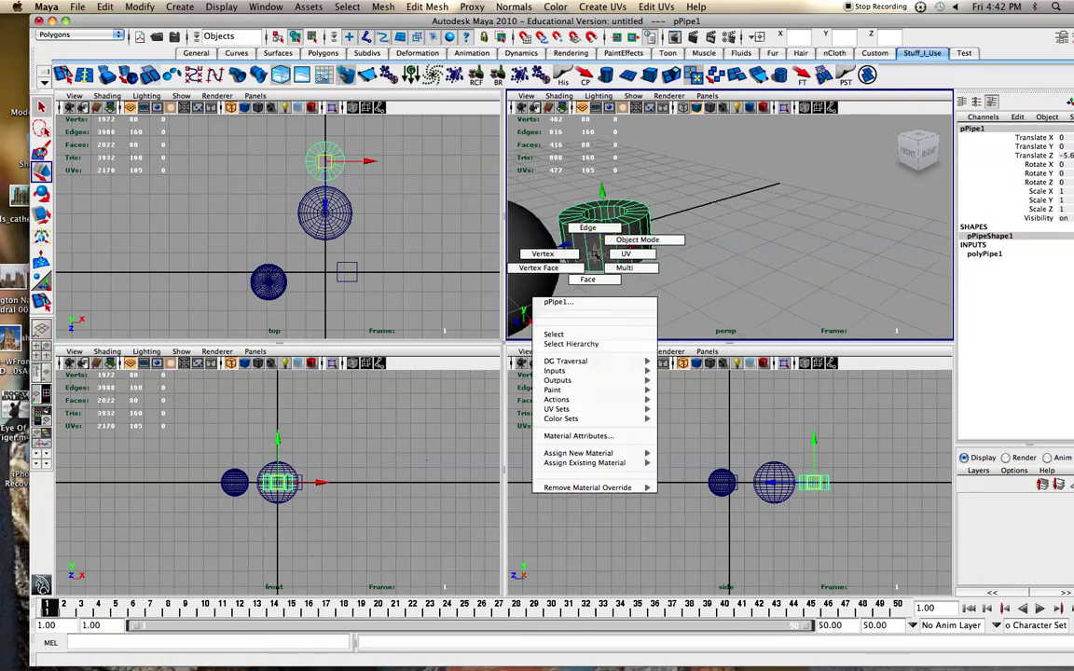
pyautogui.click(594, 279)
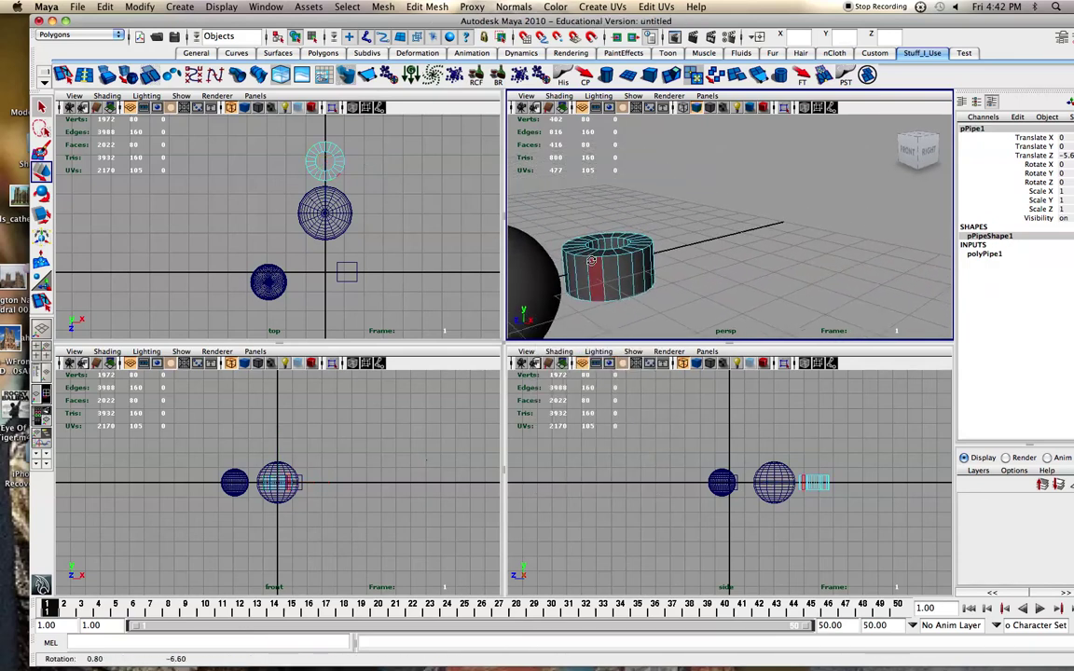
# Step: Marquee-select the pipe's visible side faces, delete them, and undo the deletion
pyautogui.moveTo(605, 286); pyautogui.dragTo(674, 310)
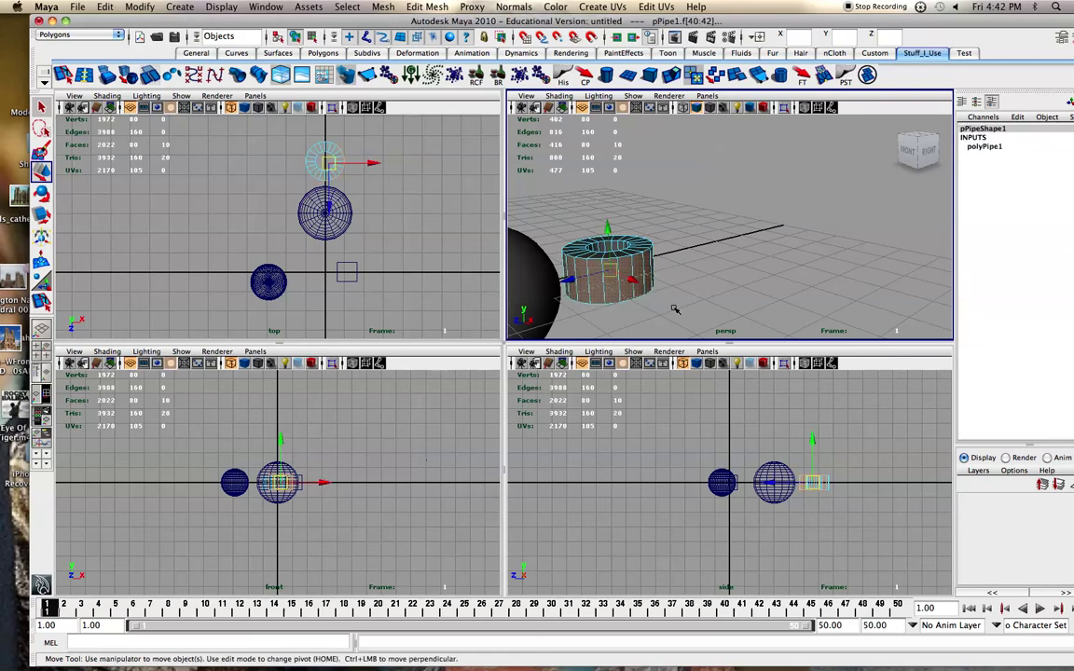
pyautogui.press('Delete')
pyautogui.hotkey('ctrl', 'z')
pyautogui.press('q')
pyautogui.click(683, 266)
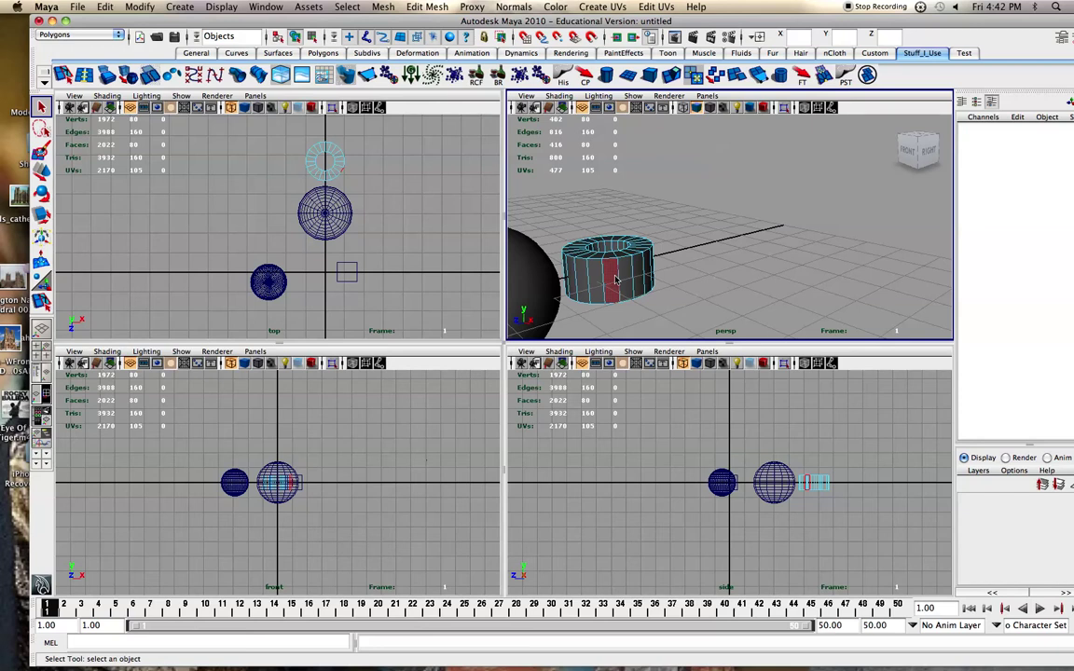
# Step: Shift the application window so its side panel is fully on screen, and review the Select Tool's Common Selection Options
pyautogui.moveTo(1063, 25); pyautogui.dragTo(1010, 26)
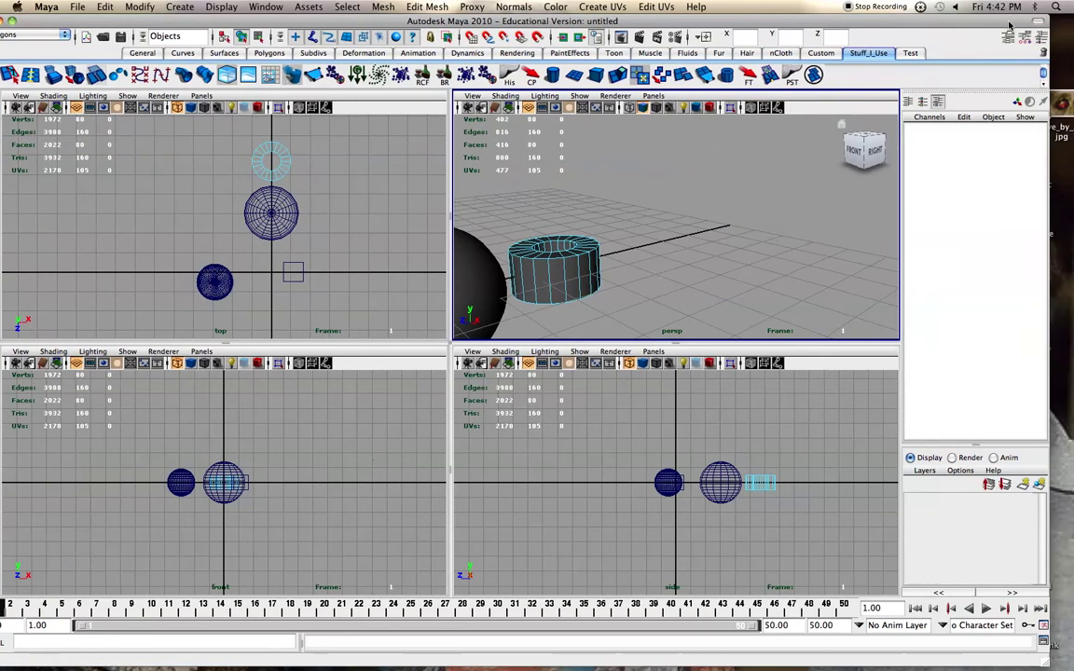
pyautogui.click(1024, 37)
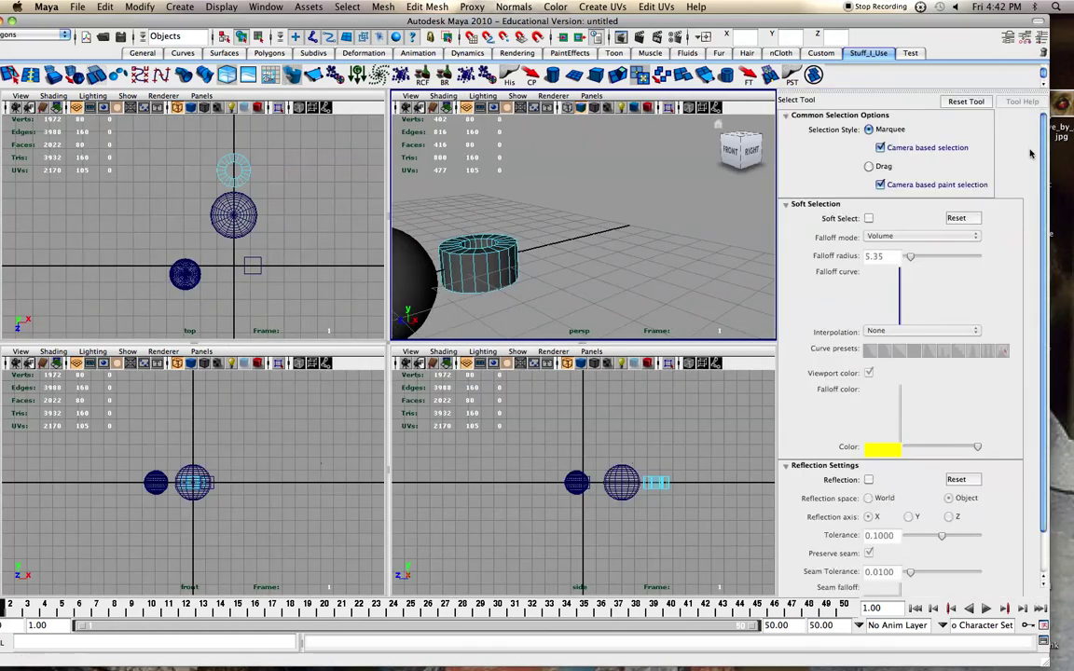
pyautogui.moveTo(1042, 153)
pyautogui.mouseDown()
pyautogui.moveTo(1044, 195)
pyautogui.moveTo(1042, 144)
pyautogui.mouseUp()
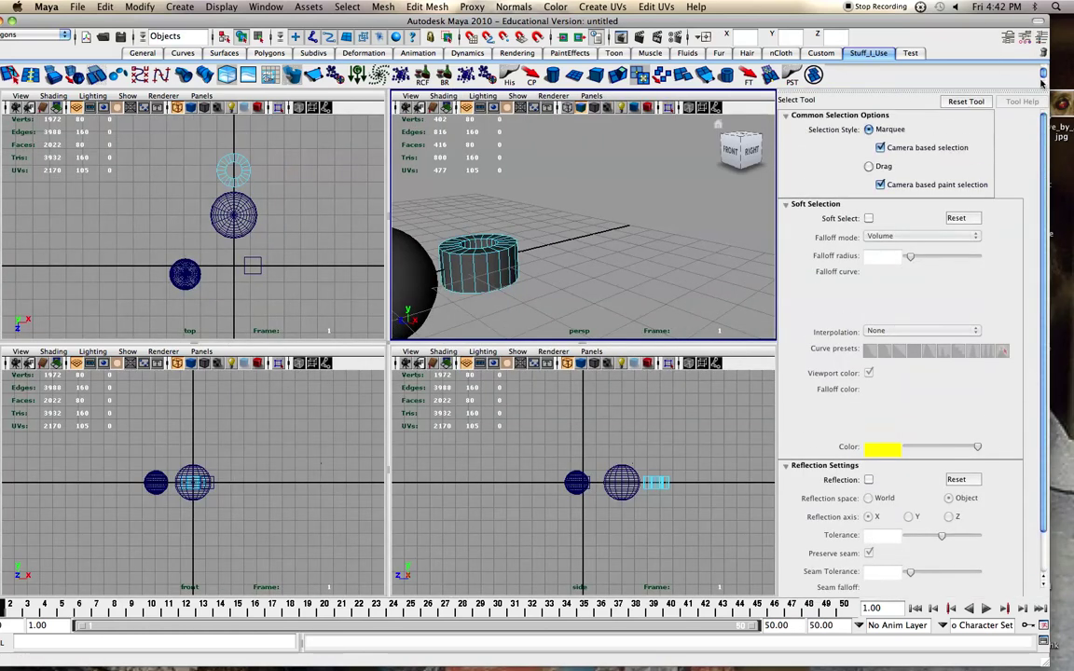
pyautogui.click(1042, 42)
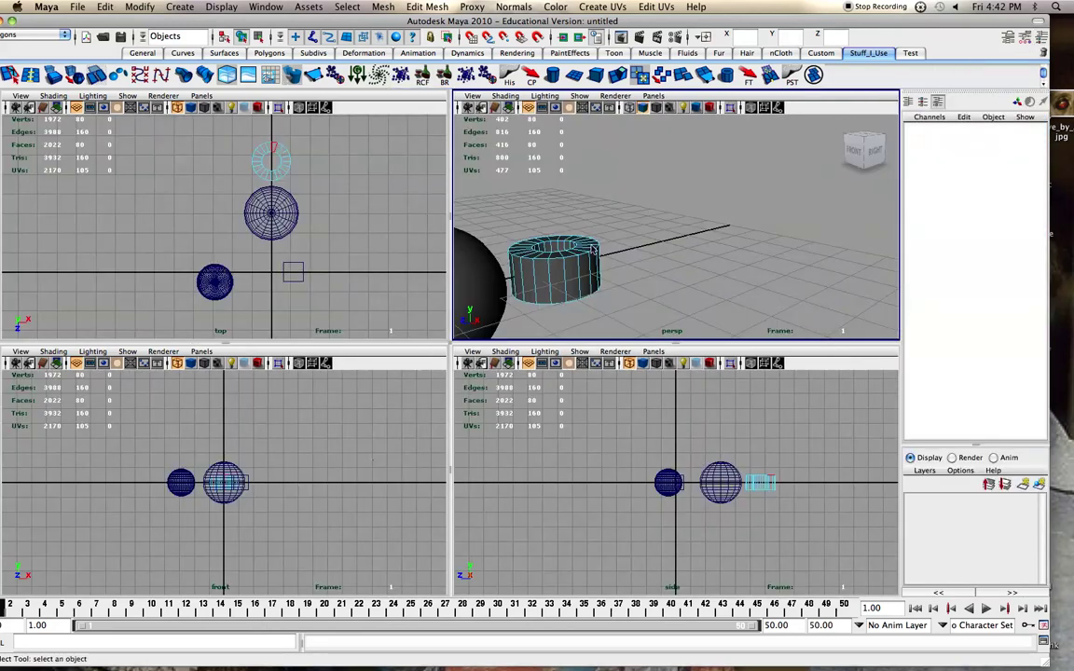
# Step: Turn off Camera Based Selection and marquee-select the side faces through the whole pipe
pyautogui.click(565, 272)
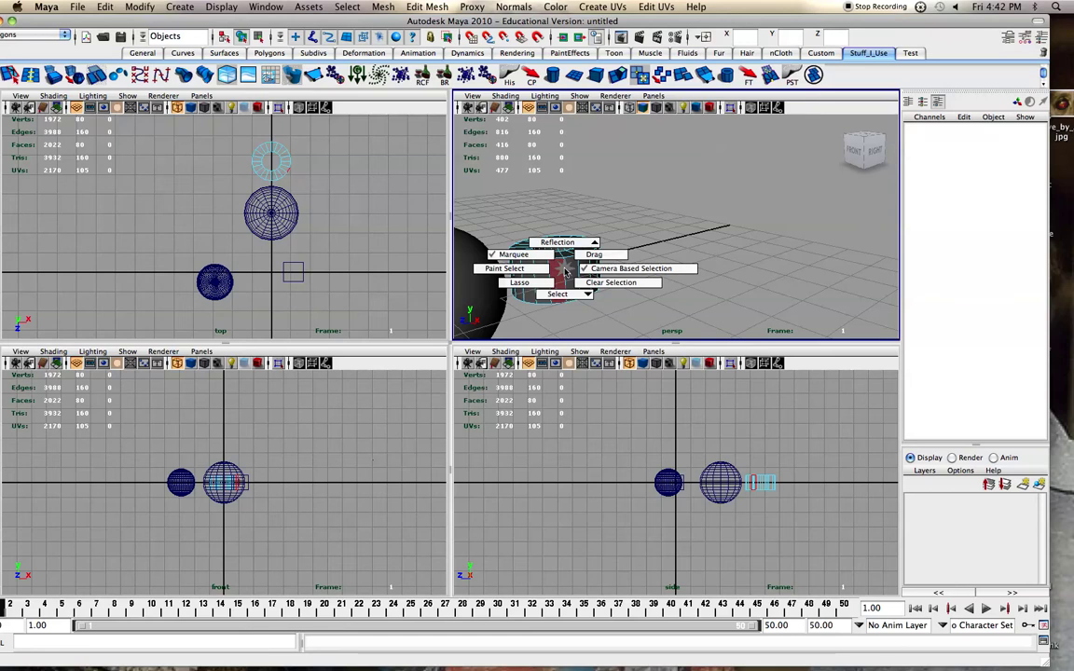
pyautogui.click(592, 270)
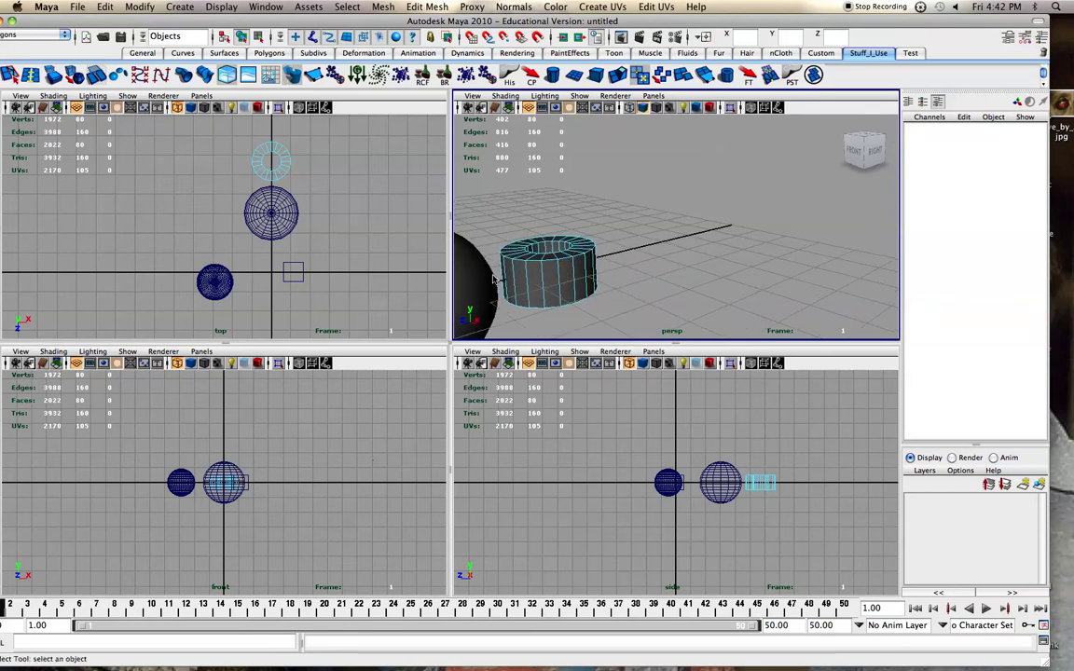
pyautogui.moveTo(490, 277); pyautogui.dragTo(629, 316)
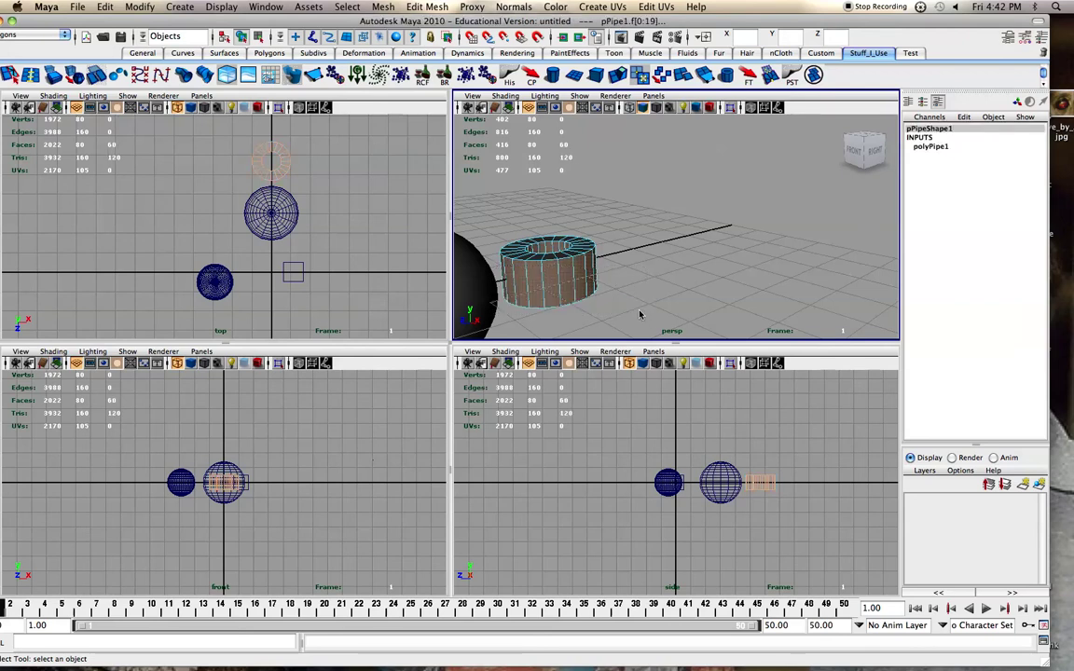
pyautogui.click(630, 278)
# Step: Turn Camera Based Selection back on, marquee-select the pipe's side faces, and check the far side of the mesh
pyautogui.moveTo(565, 278); pyautogui.dragTo(634, 273, button='right')
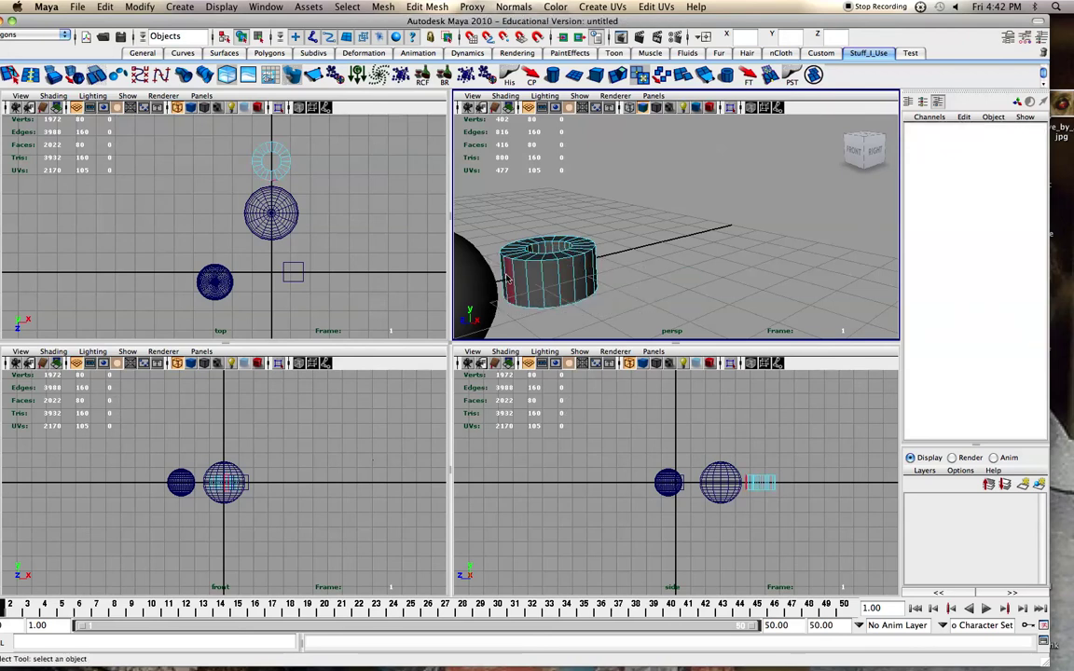
pyautogui.click(604, 304)
pyautogui.keyDown('alt'); pyautogui.moveTo(604, 303); pyautogui.dragTo(541, 285); pyautogui.keyUp('alt')
pyautogui.keyDown('alt'); pyautogui.moveTo(654, 250); pyautogui.dragTo(755, 263, button='middle'); pyautogui.keyUp('alt')
pyautogui.keyDown('alt'); pyautogui.moveTo(582, 252); pyautogui.dragTo(651, 291); pyautogui.keyUp('alt')
pyautogui.click(643, 210)
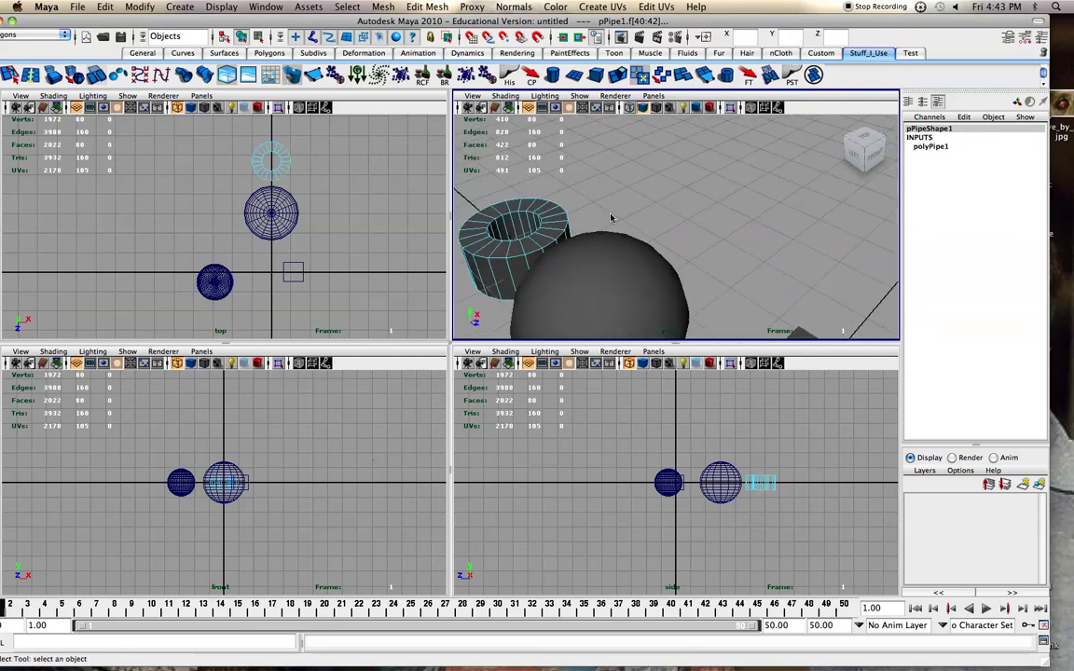
# Step: Marquee-select the pipe's side faces from the opposite viewpoint, check them from around the pipe, and clear the selection
pyautogui.moveTo(487, 249); pyautogui.dragTo(529, 288)
pyautogui.keyDown('alt'); pyautogui.moveTo(508, 233); pyautogui.dragTo(423, 249); pyautogui.keyUp('alt')
pyautogui.keyDown('alt'); pyautogui.moveTo(712, 233); pyautogui.dragTo(443, 307, button='middle'); pyautogui.keyUp('alt')
pyautogui.keyDown('alt'); pyautogui.moveTo(485, 308); pyautogui.dragTo(456, 301); pyautogui.keyUp('alt')
pyautogui.click(662, 279)
pyautogui.keyDown('alt'); pyautogui.moveTo(575, 307); pyautogui.dragTo(559, 290); pyautogui.keyUp('alt')
pyautogui.keyDown('alt'); pyautogui.moveTo(562, 242); pyautogui.dragTo(569, 172, button='middle'); pyautogui.keyUp('alt')
pyautogui.keyDown('alt'); pyautogui.moveTo(587, 289); pyautogui.dragTo(629, 264); pyautogui.keyUp('alt')
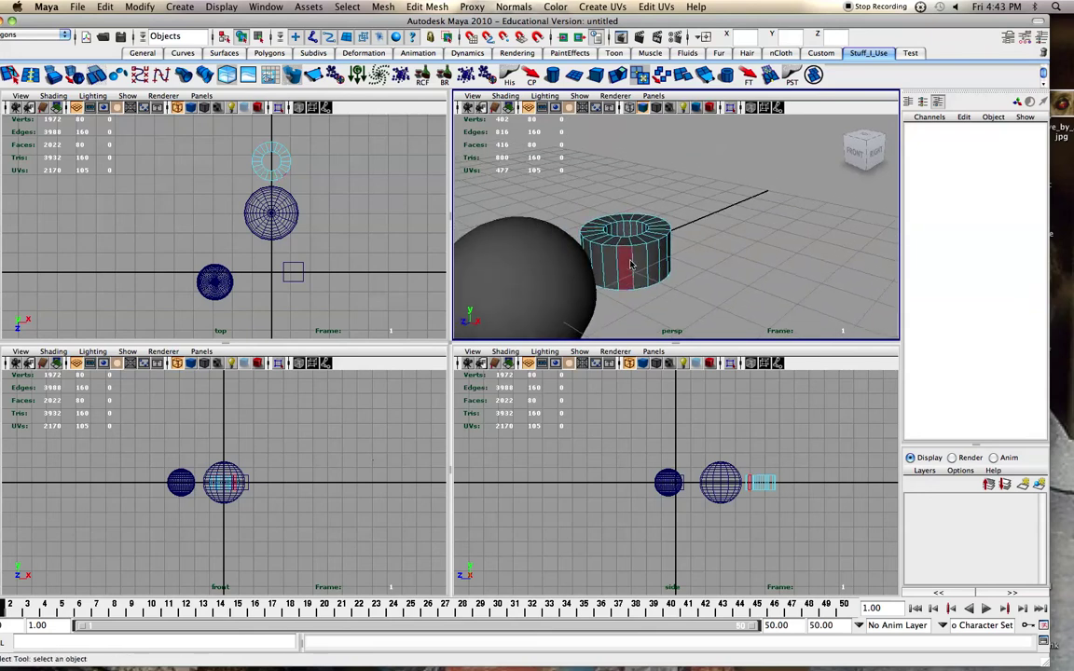
# Step: Turn off Camera Based Selection and delete all the pipe's inner, outer and bottom faces, keeping only the top ring
pyautogui.click(630, 265)
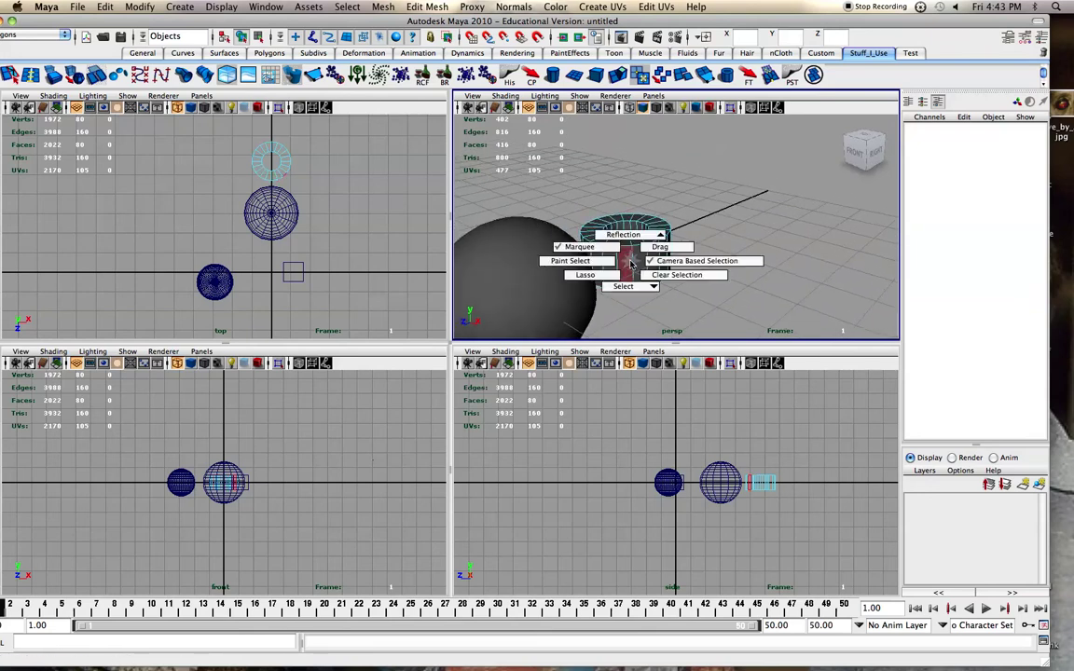
pyautogui.click(660, 262)
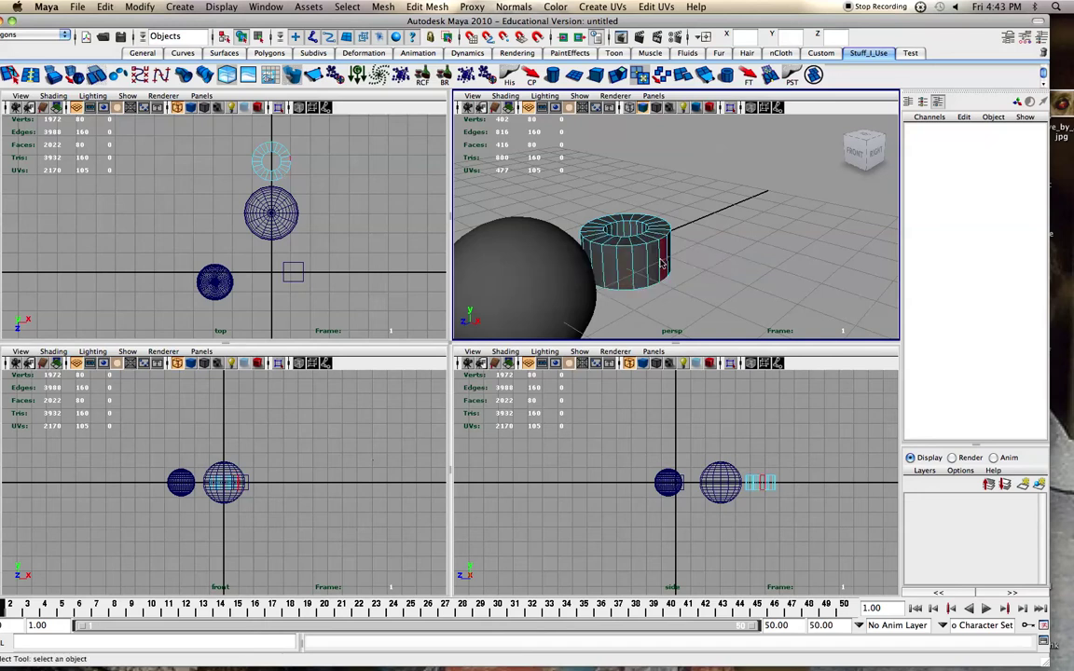
pyautogui.moveTo(573, 255); pyautogui.dragTo(692, 300)
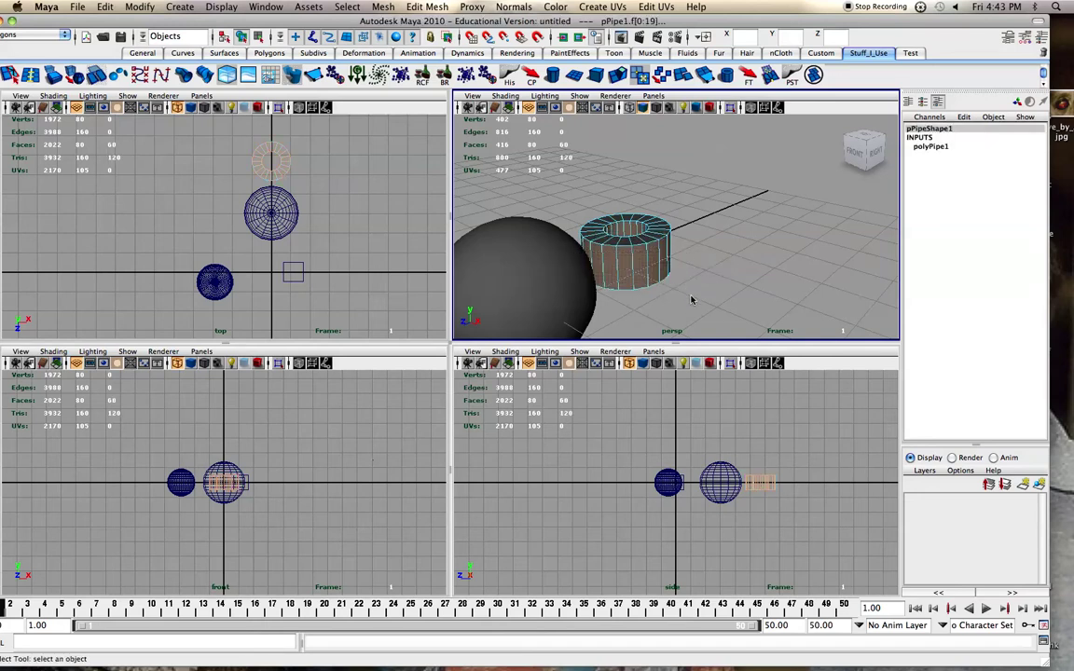
pyautogui.press('Delete')
# Step: Select the outer border edge loop of the flat ring in edge selection mode
pyautogui.keyDown('alt'); pyautogui.moveTo(659, 259); pyautogui.dragTo(600, 302); pyautogui.keyUp('alt')
pyautogui.keyDown('alt'); pyautogui.moveTo(597, 273); pyautogui.dragTo(610, 243, button='right'); pyautogui.keyUp('alt')
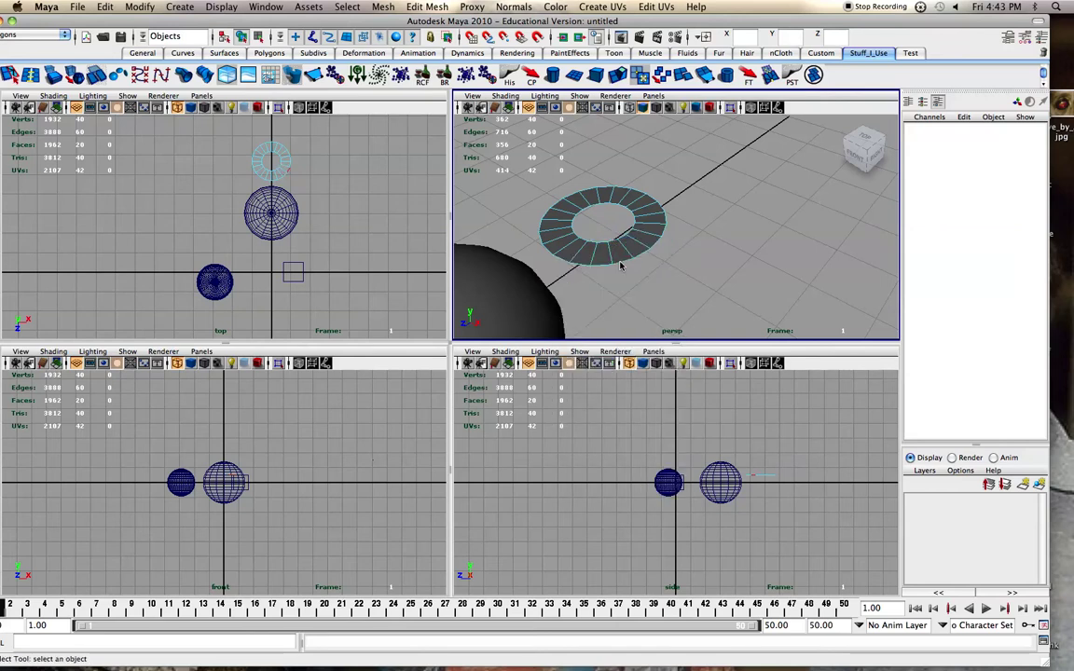
pyautogui.click(620, 266)
pyautogui.click(628, 276)
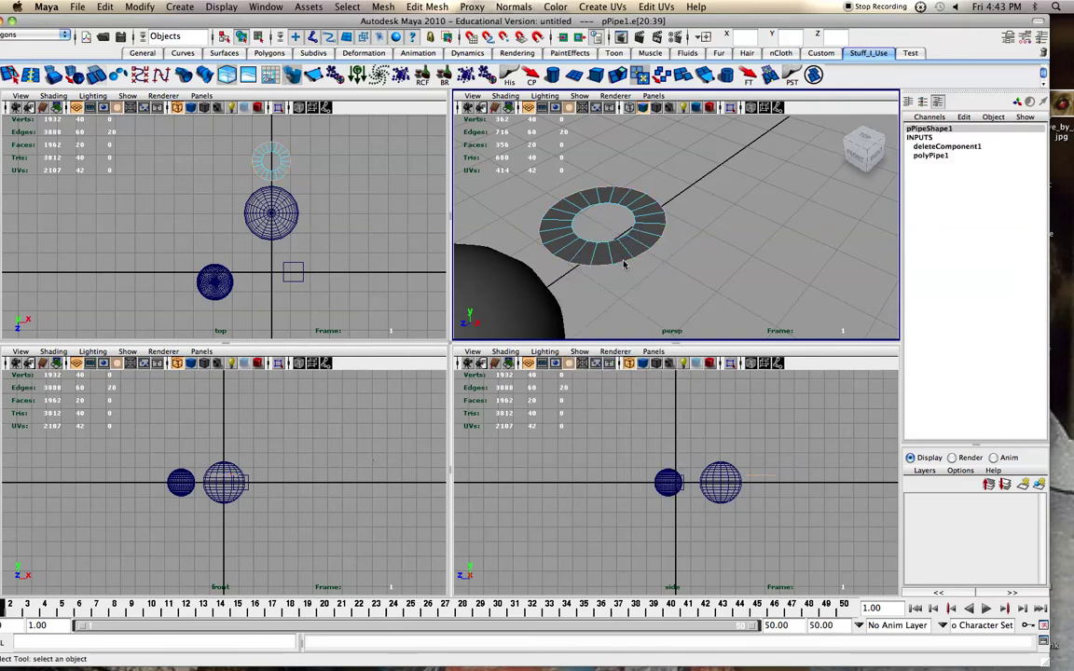
# Step: Try extruding the ring's outer border edges outward and upward, and undo the extrusion
pyautogui.keyDown('alt'); pyautogui.moveTo(617, 229); pyautogui.dragTo(558, 268); pyautogui.keyUp('alt')
pyautogui.keyDown('alt'); pyautogui.moveTo(552, 205); pyautogui.dragTo(569, 347, button='middle'); pyautogui.keyUp('alt')
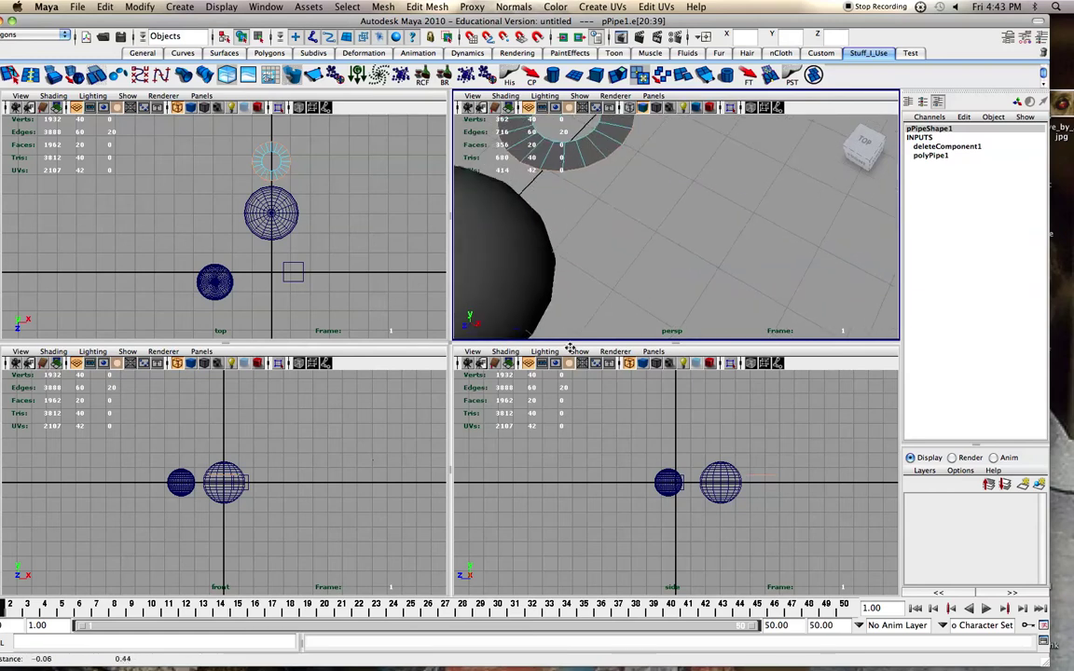
pyautogui.scroll(-4, 575, 217)
pyautogui.keyDown('alt'); pyautogui.moveTo(575, 216); pyautogui.dragTo(576, 250, button='middle'); pyautogui.keyUp('alt')
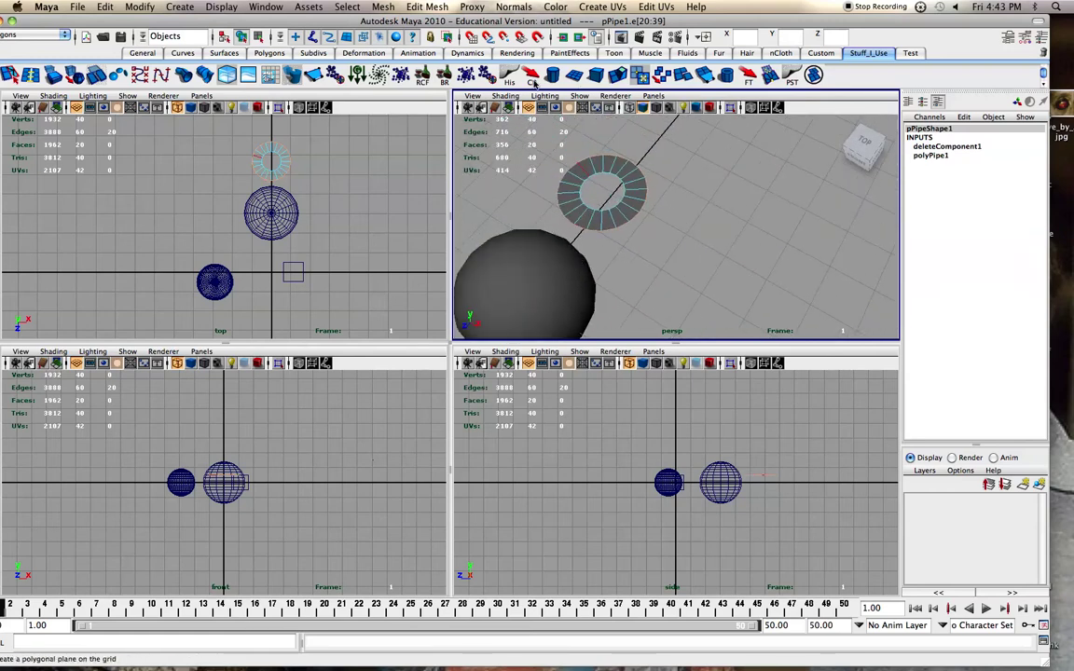
pyautogui.click(618, 77)
pyautogui.keyDown('alt'); pyautogui.moveTo(624, 241); pyautogui.dragTo(659, 263); pyautogui.keyUp('alt')
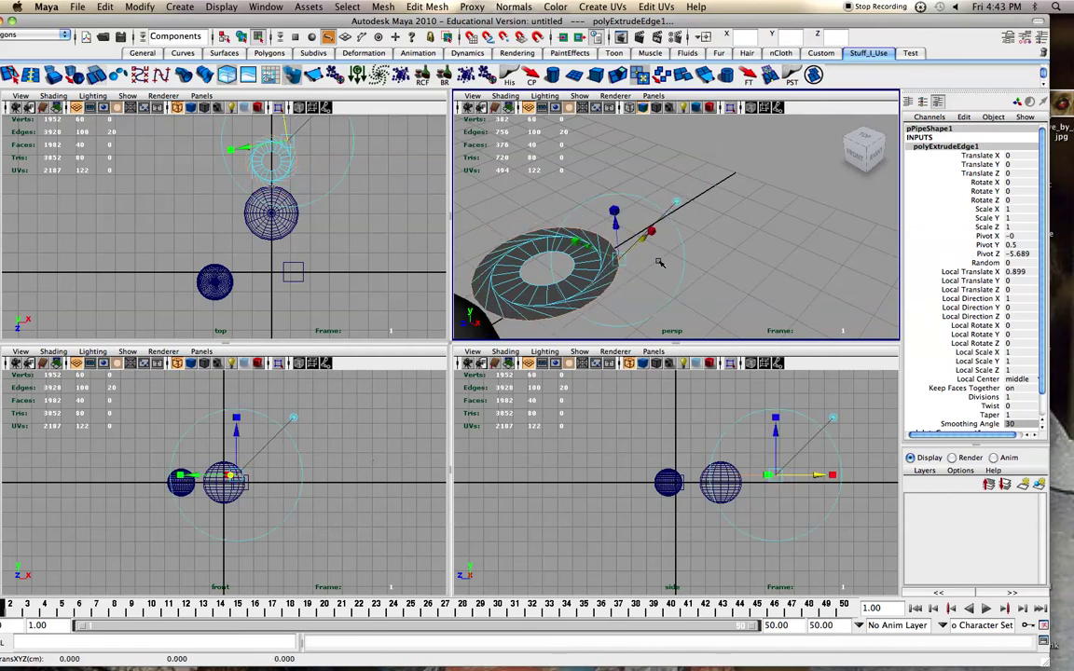
pyautogui.hotkey('ctrl', 'z')
pyautogui.moveTo(584, 258); pyautogui.dragTo(585, 246)
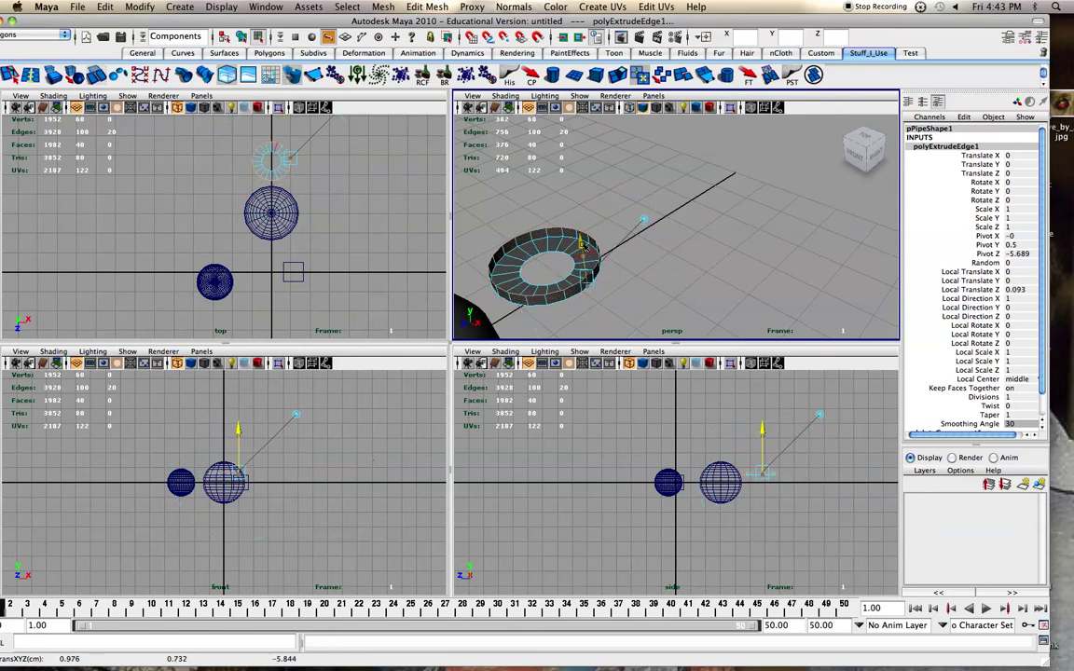
pyautogui.hotkey('ctrl', 'z')
pyautogui.click(645, 231)
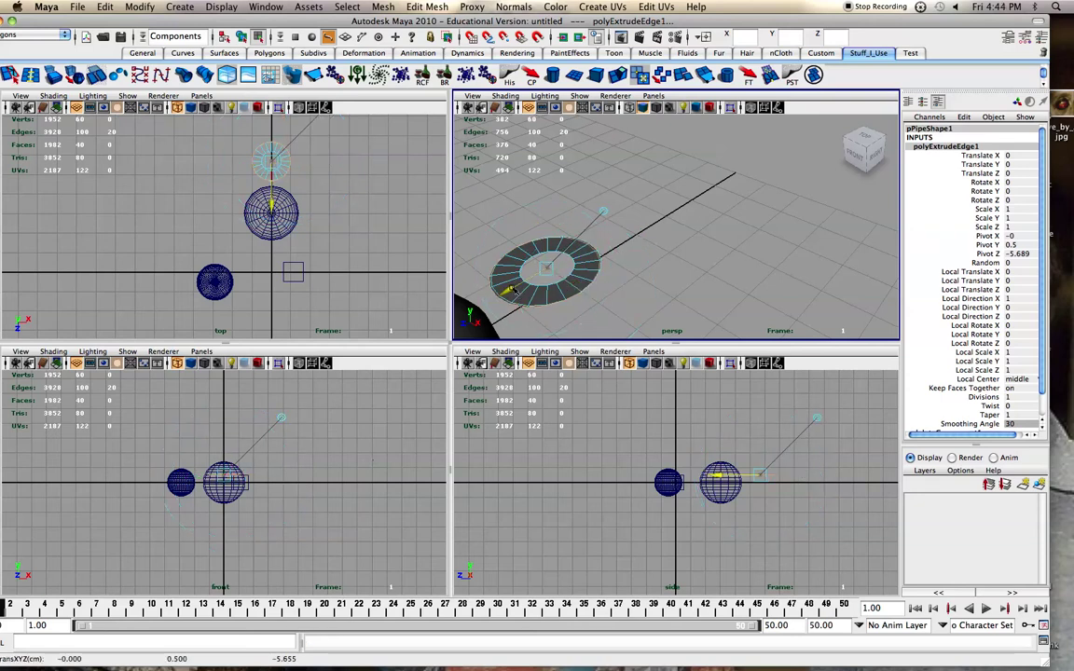
pyautogui.hotkey('ctrl', 'z')
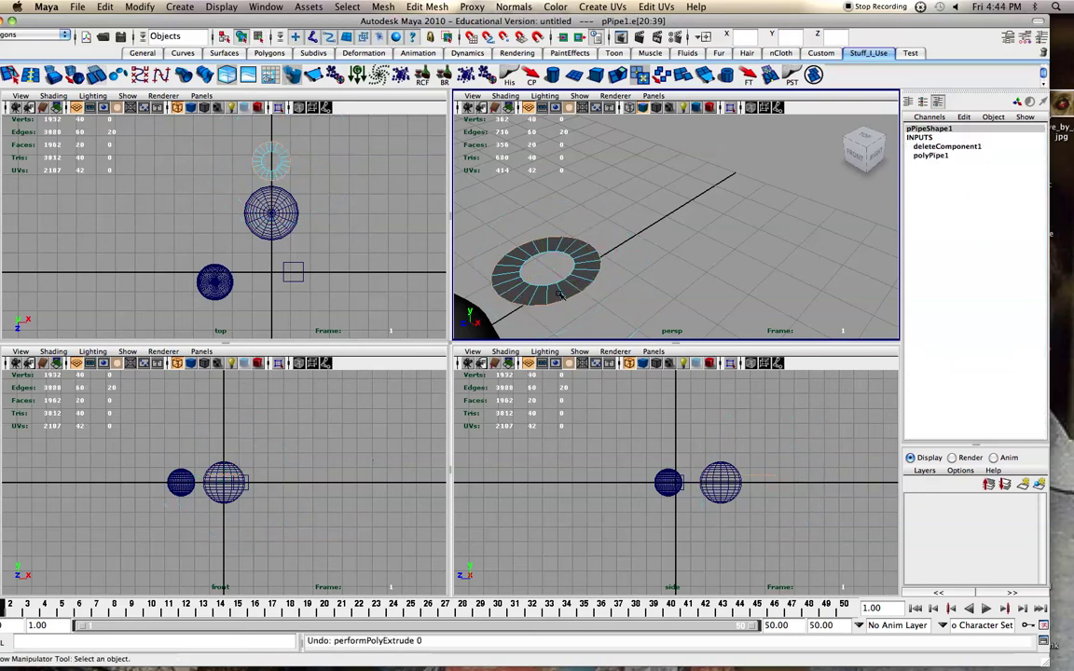
# Step: Reselect the ring's outer border edge loop in edge mode and extrude it outward with a Local Translate Y of -0.424
pyautogui.click(642, 305)
pyautogui.rightClick(580, 294)
pyautogui.click(578, 268)
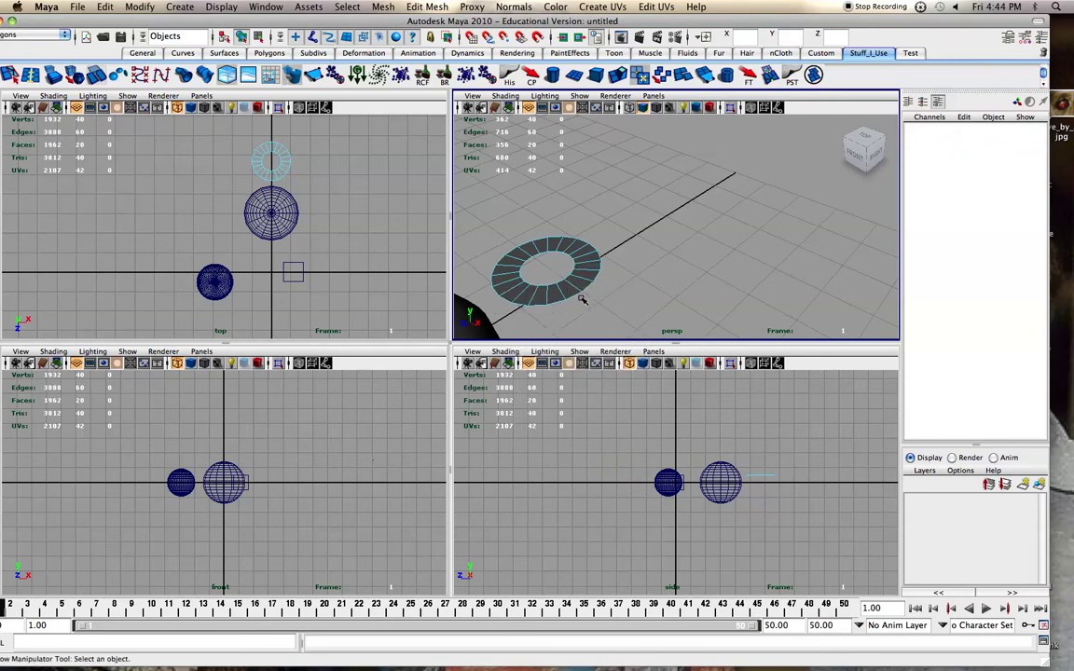
pyautogui.doubleClick(586, 293)
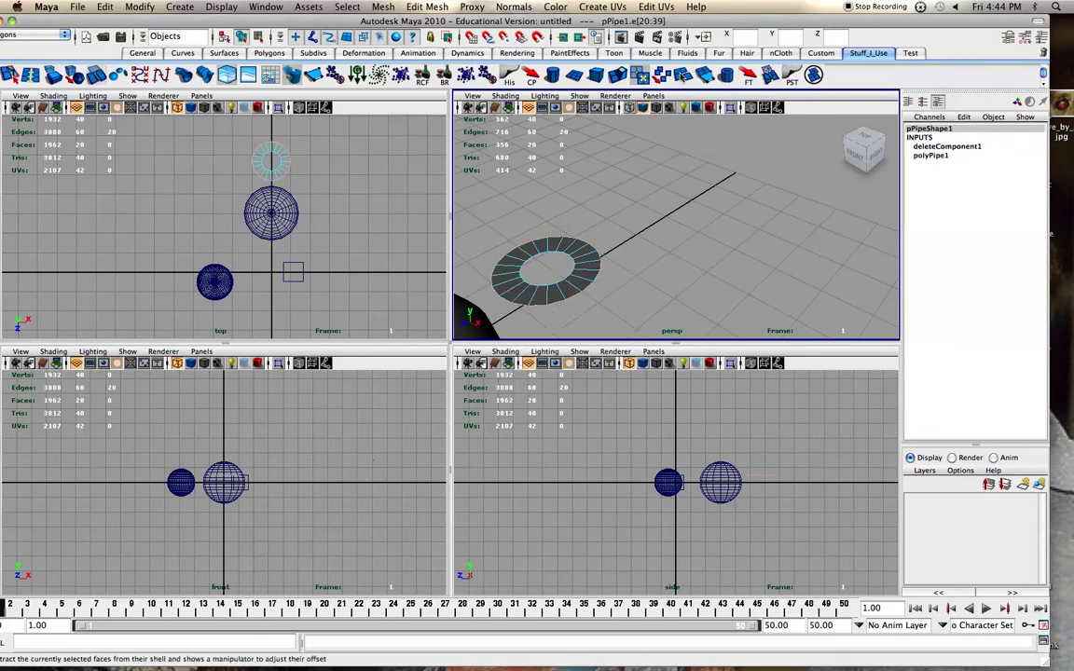
pyautogui.click(623, 78)
pyautogui.keyDown('alt'); pyautogui.moveTo(577, 265); pyautogui.dragTo(573, 281); pyautogui.keyUp('alt')
pyautogui.moveTo(590, 213)
pyautogui.keyDown('alt'); pyautogui.mouseDown()
pyautogui.moveTo(583, 218)
pyautogui.moveTo(584, 197)
pyautogui.moveTo(607, 213)
pyautogui.moveTo(584, 202)
pyautogui.mouseUp(); pyautogui.keyUp('alt')
# Step: Switch the ring to vertex mode and move one vertex of its inner border into the hole
pyautogui.rightClick(554, 204)
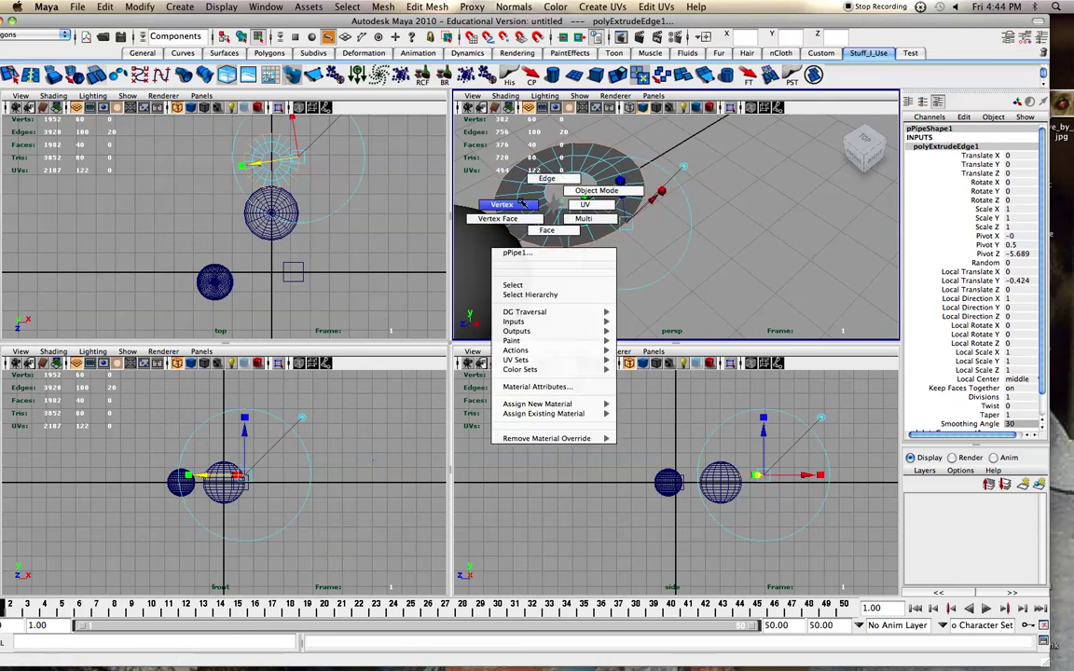
pyautogui.click(461, 184)
pyautogui.click(552, 205)
pyautogui.press('w')
pyautogui.press('q')
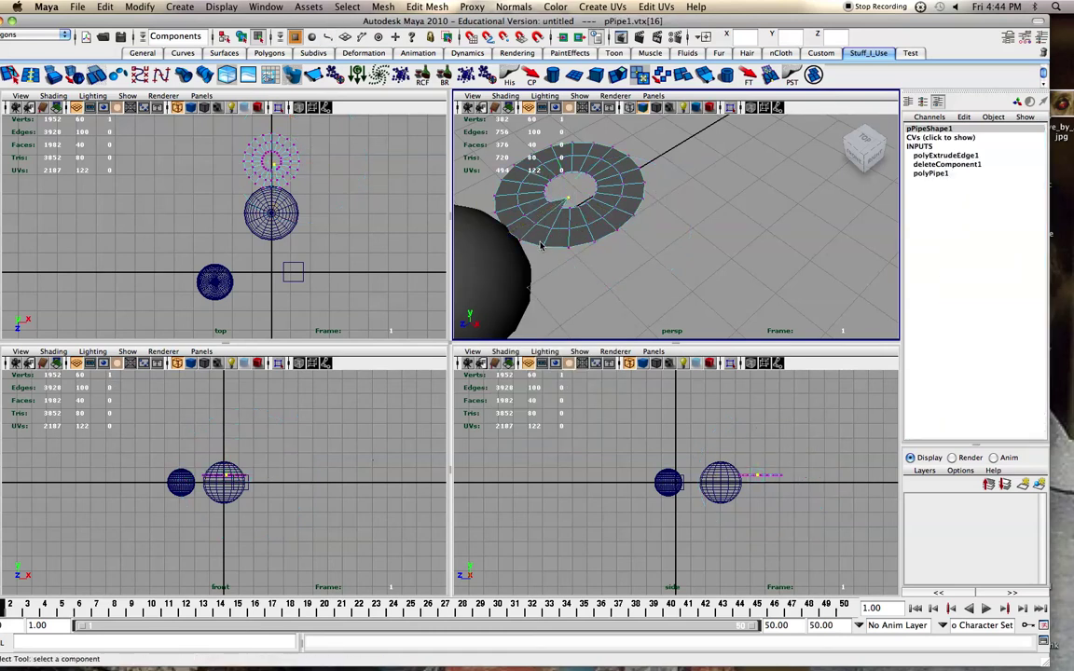
# Step: Select the enlarged ring's outer border edge loop and extrude it outward with a Local Translate Y of -0.324
pyautogui.rightClick(537, 246)
pyautogui.click(580, 228)
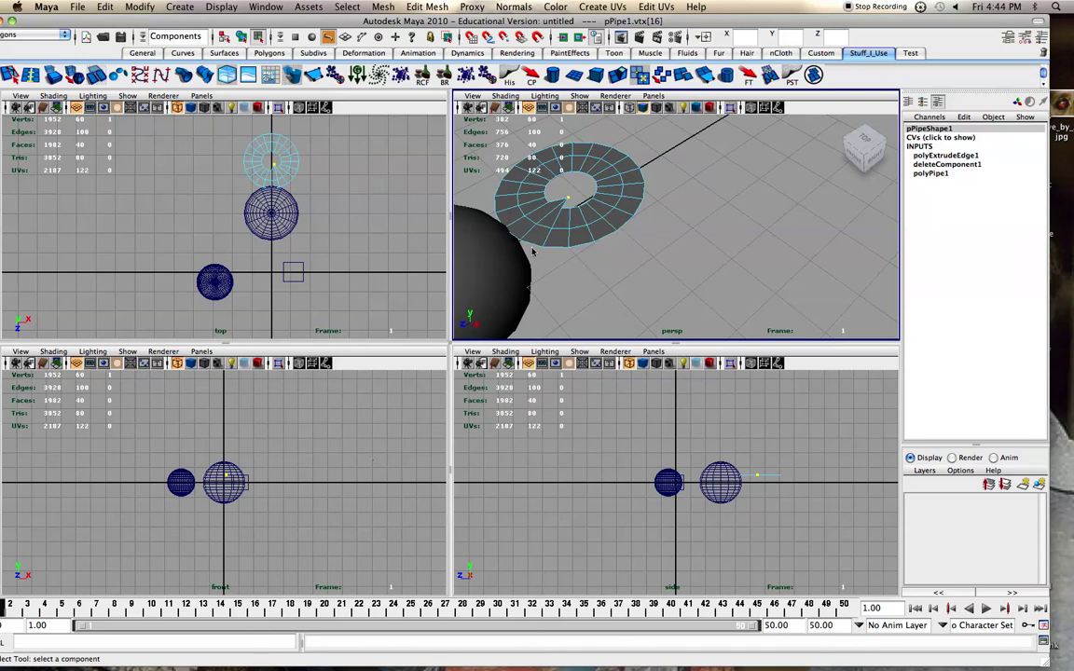
pyautogui.doubleClick(533, 246)
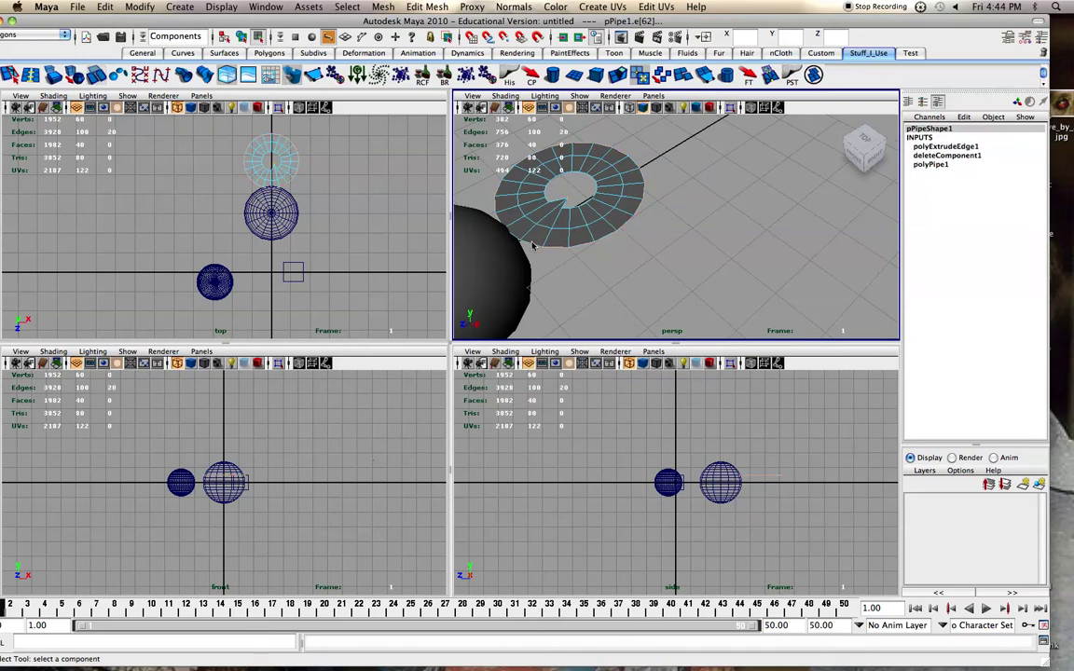
pyautogui.click(626, 78)
pyautogui.moveTo(594, 203); pyautogui.dragTo(611, 214)
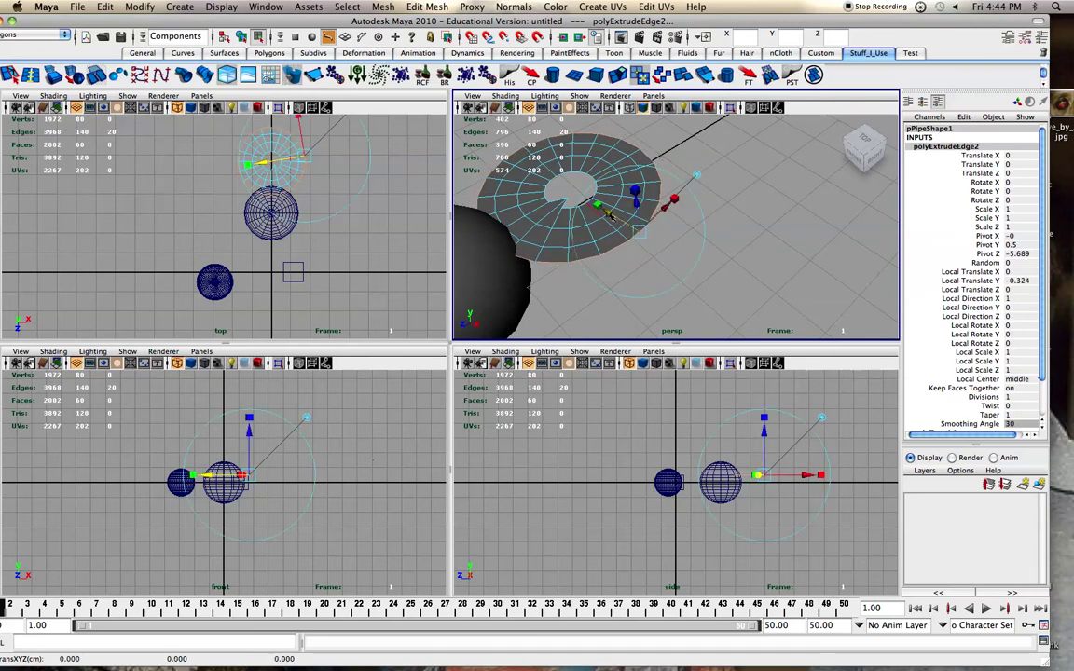
# Step: Return to object mode, select the ring and delete it
pyautogui.rightClick(607, 148)
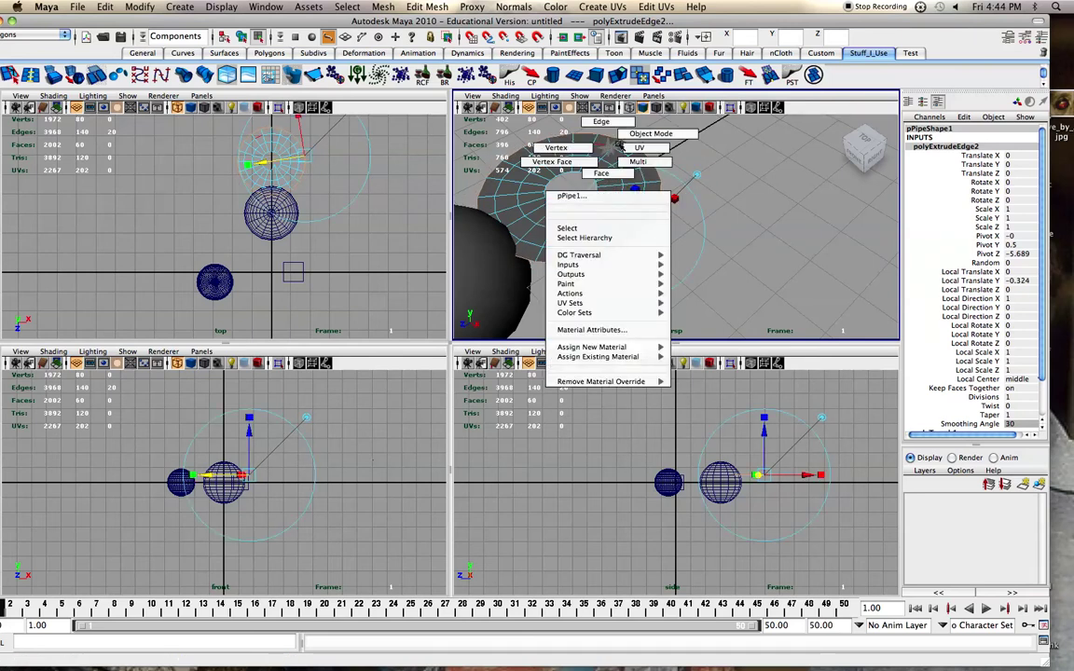
pyautogui.click(649, 133)
pyautogui.click(588, 182)
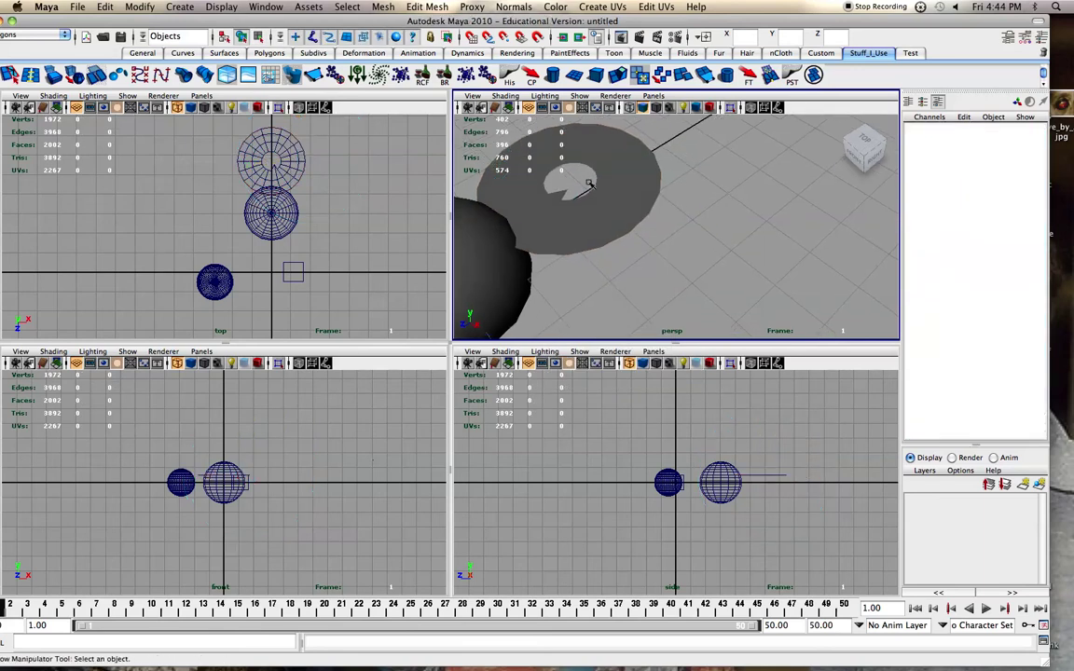
pyautogui.click(593, 187)
pyautogui.press('Delete')
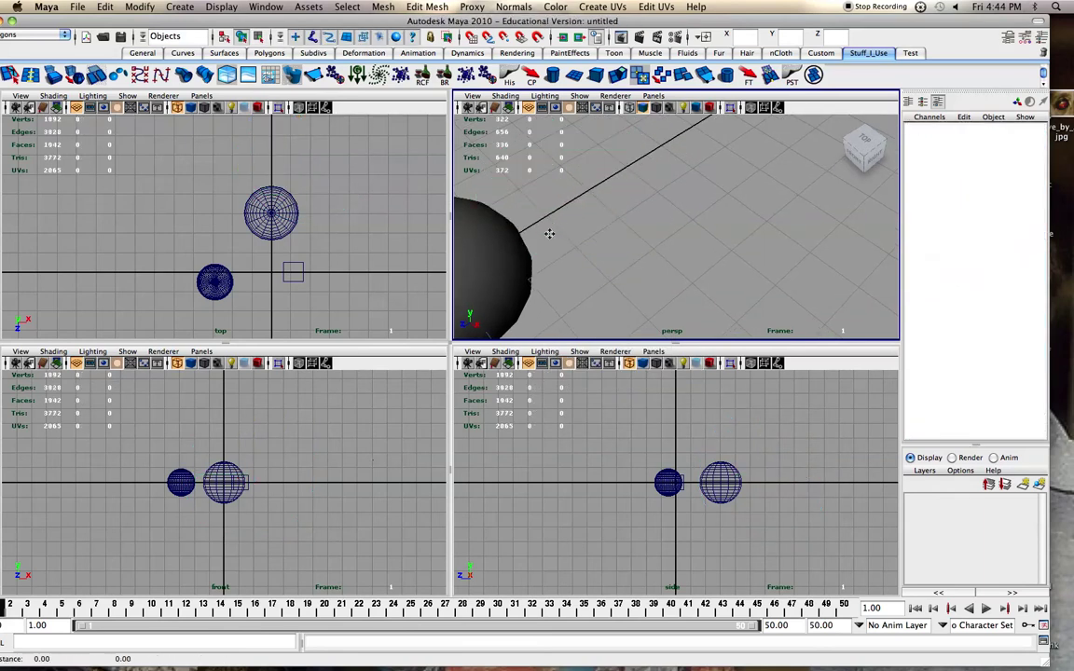
# Step: Select the cube and bring it into close view in the perspective viewport
pyautogui.keyDown('alt'); pyautogui.moveTo(550, 235); pyautogui.dragTo(647, 208, button='middle'); pyautogui.keyUp('alt')
pyautogui.scroll(-7, 508, 297)
pyautogui.keyDown('alt'); pyautogui.moveTo(524, 258); pyautogui.dragTo(570, 172, button='middle'); pyautogui.keyUp('alt')
pyautogui.scroll(4, 524, 187)
pyautogui.scroll(3, 573, 176)
pyautogui.keyDown('alt'); pyautogui.moveTo(575, 187); pyautogui.dragTo(520, 273); pyautogui.keyUp('alt')
pyautogui.click(534, 255)
pyautogui.scroll(3, 504, 234)
pyautogui.keyDown('alt'); pyautogui.moveTo(504, 234); pyautogui.dragTo(607, 233); pyautogui.keyUp('alt')
pyautogui.scroll(3, 566, 209)
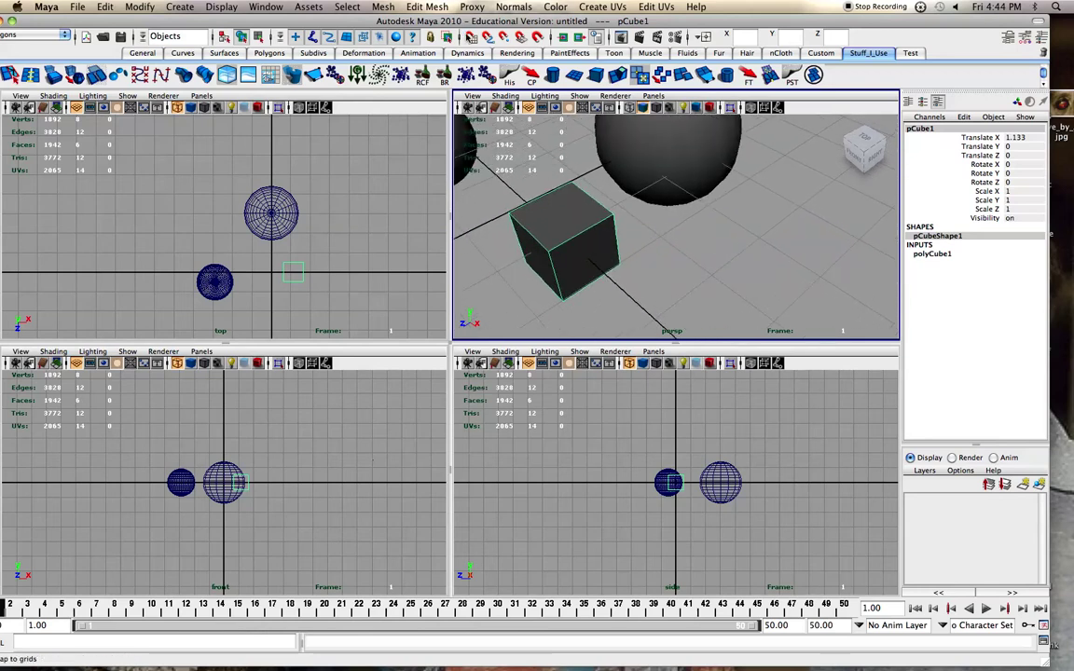
# Step: Review the mesh editing commands and the Extrude Face options, and close the options without applying them
pyautogui.click(430, 8)
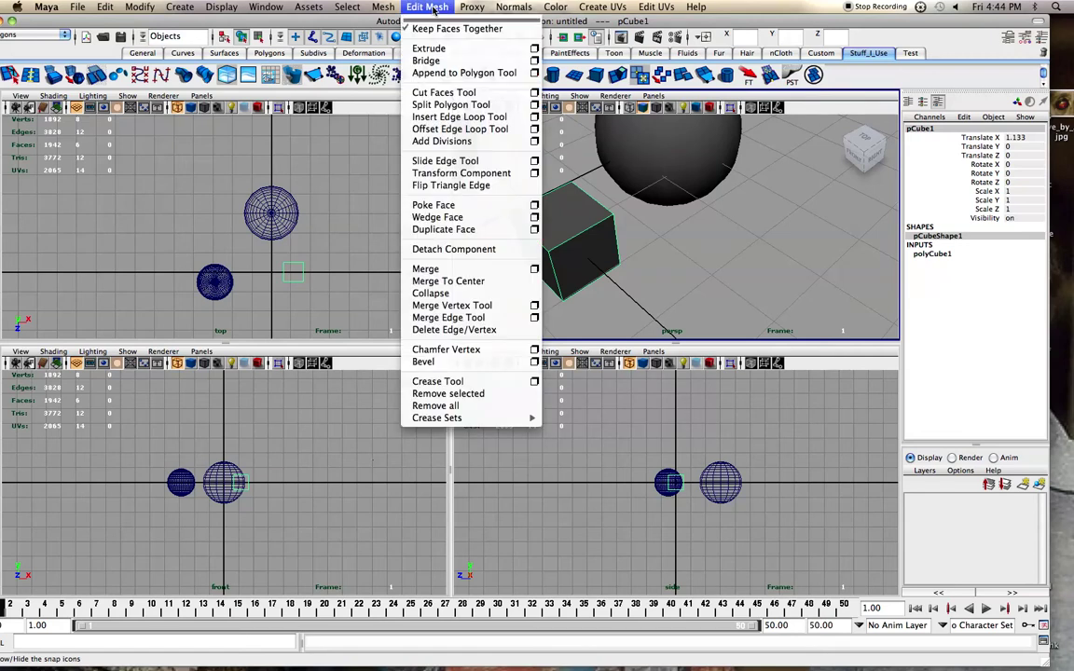
pyautogui.click(435, 6)
pyautogui.keyDown('alt'); pyautogui.moveTo(552, 254); pyautogui.dragTo(612, 242); pyautogui.keyUp('alt')
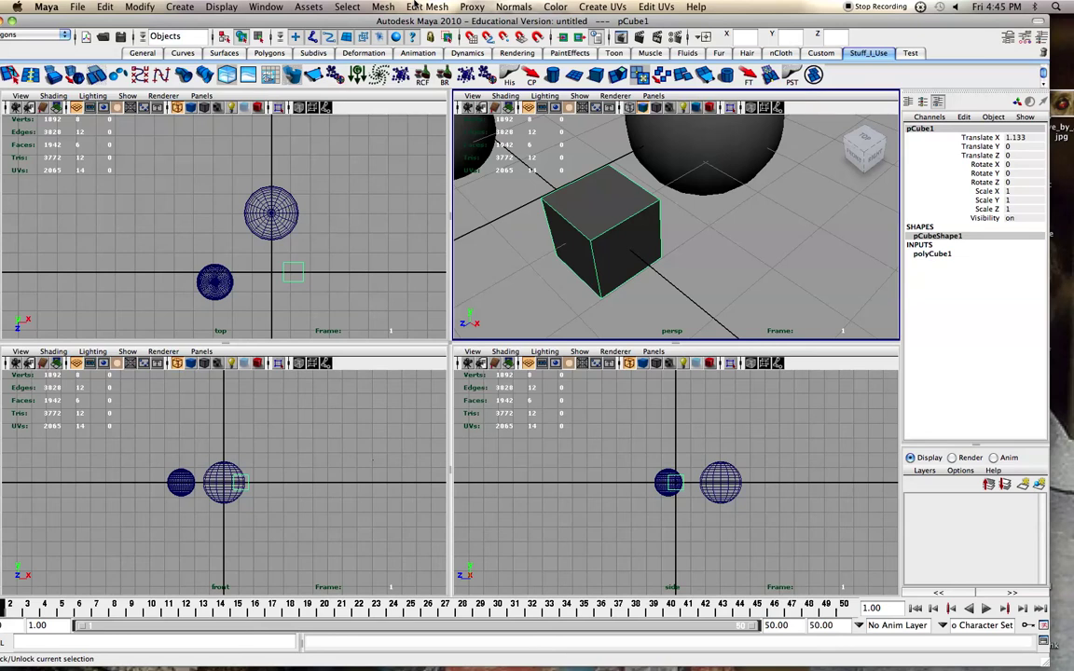
pyautogui.click(415, 7)
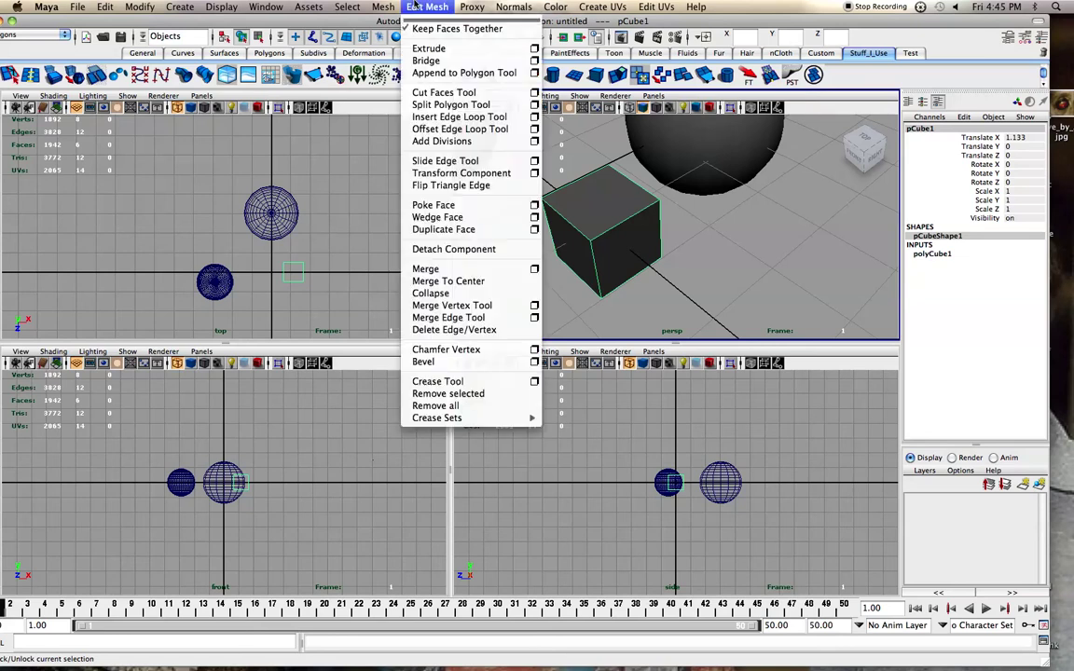
pyautogui.click(533, 49)
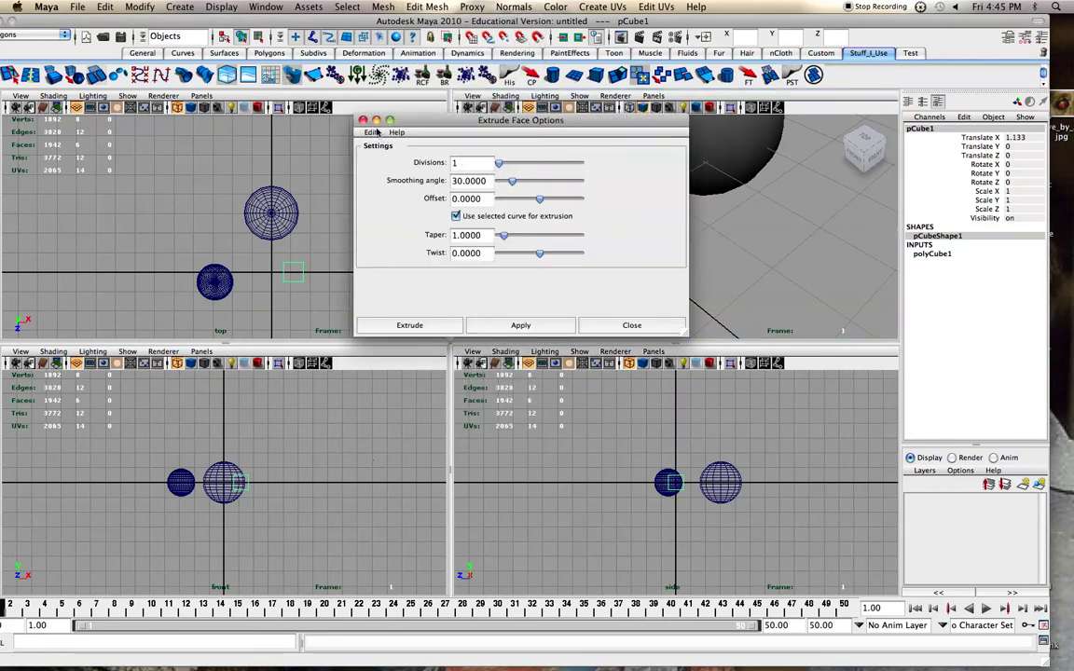
pyautogui.click(362, 120)
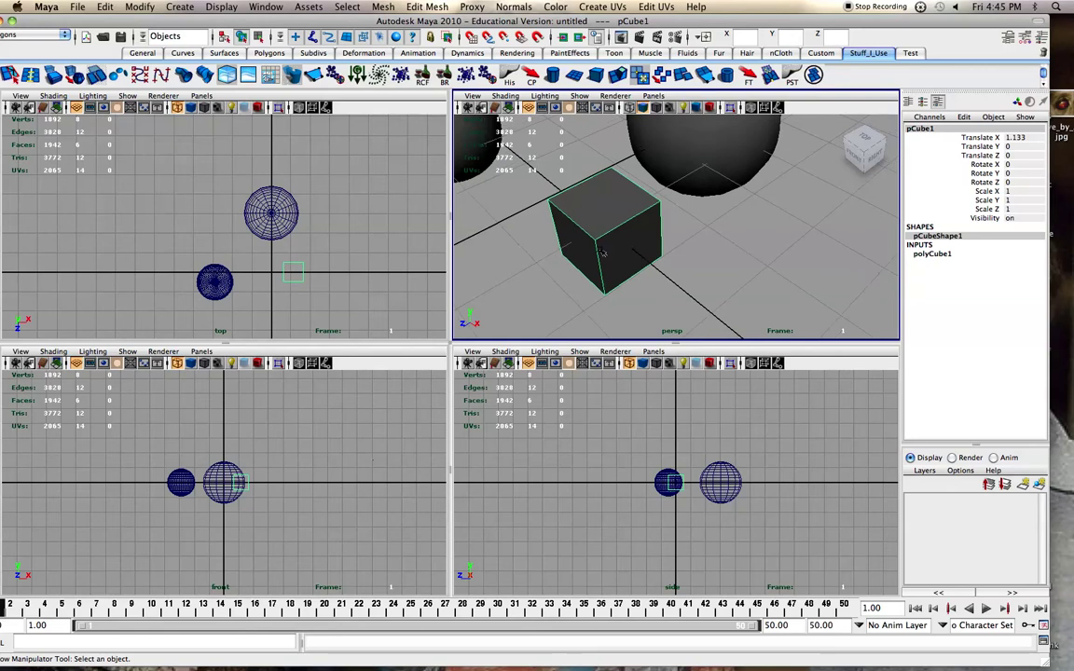
# Step: Switch the cube to face mode and select its top face
pyautogui.keyDown('alt'); pyautogui.moveTo(602, 252); pyautogui.dragTo(645, 256, button='right'); pyautogui.keyUp('alt')
pyautogui.keyDown('alt'); pyautogui.moveTo(608, 233); pyautogui.dragTo(619, 233, button='middle'); pyautogui.keyUp('alt')
pyautogui.keyDown('alt'); pyautogui.moveTo(582, 221); pyautogui.dragTo(606, 227); pyautogui.keyUp('alt')
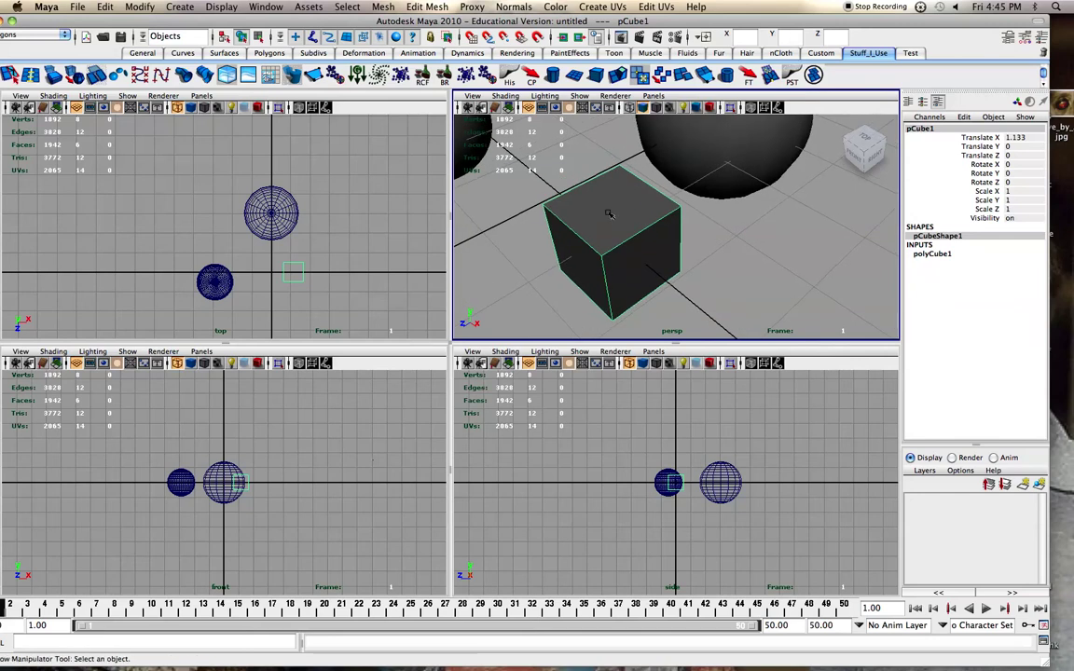
pyautogui.moveTo(608, 214); pyautogui.dragTo(605, 235, button='right')
pyautogui.click(610, 222)
pyautogui.click(610, 222)
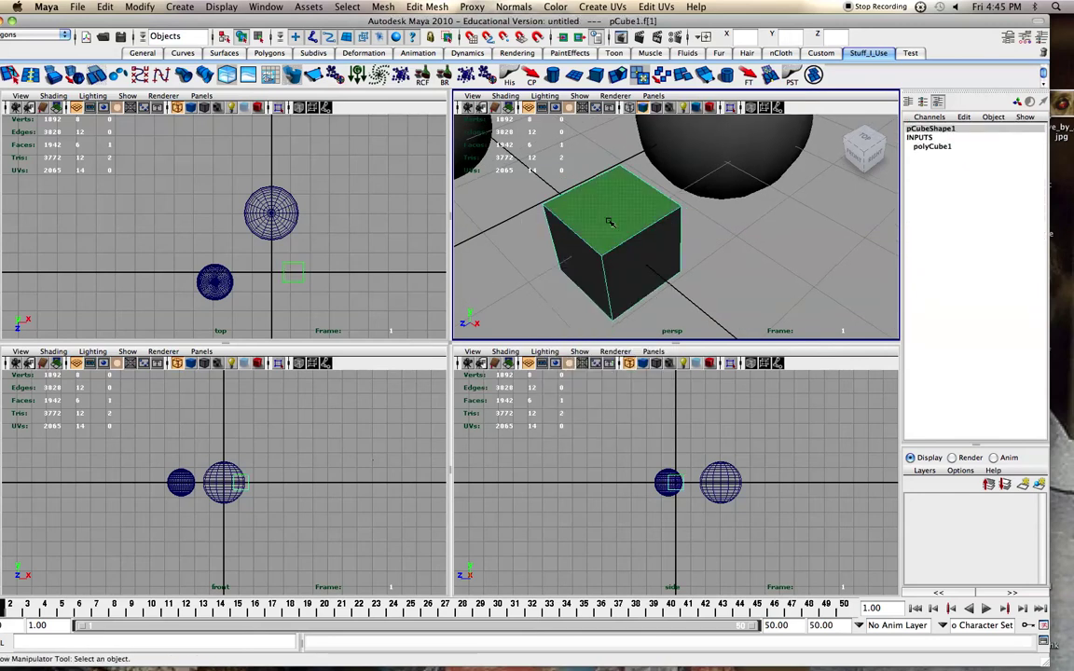
pyautogui.keyDown('alt'); pyautogui.moveTo(610, 222); pyautogui.dragTo(591, 242); pyautogui.keyUp('alt')
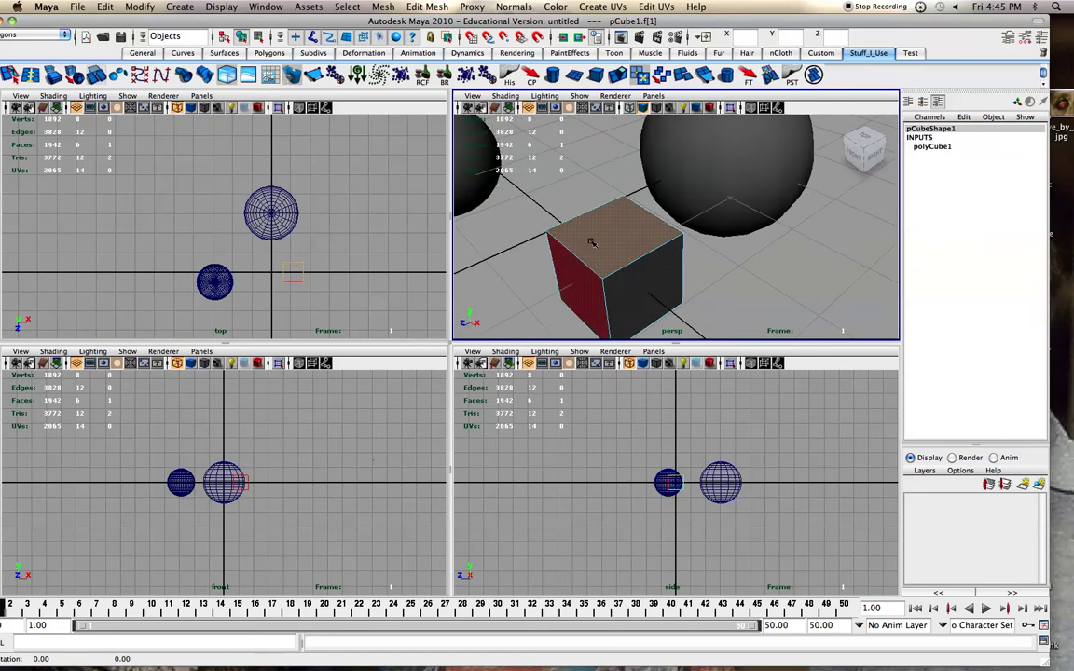
# Step: Extrude the cube's top face upward with a Local Translate Z of 0.364
pyautogui.click(619, 80)
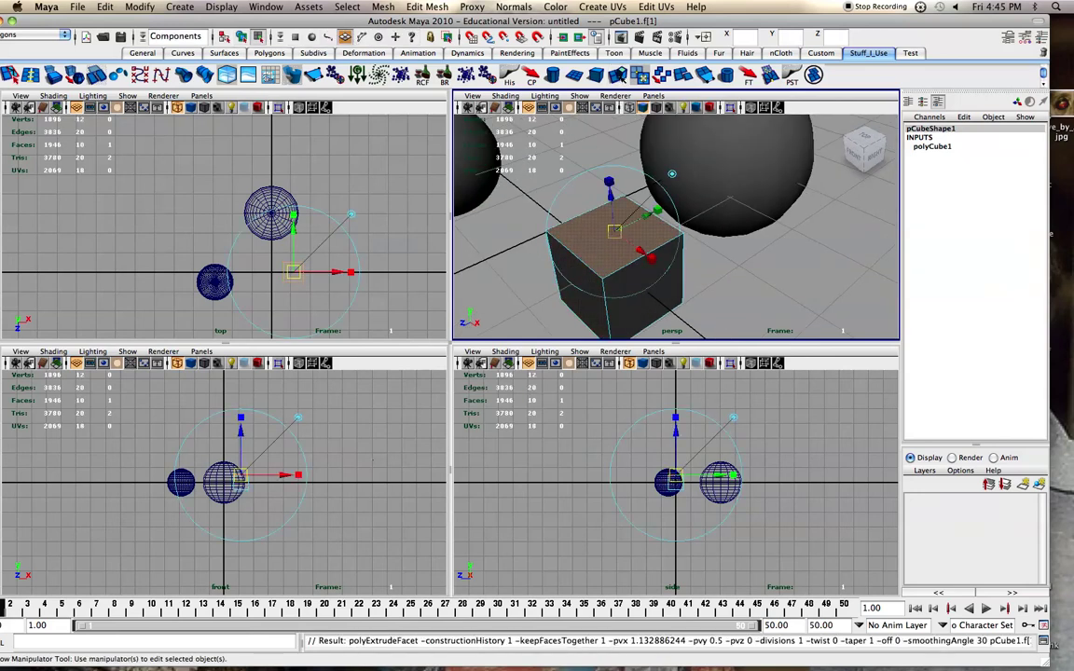
pyautogui.keyDown('alt'); pyautogui.moveTo(584, 259); pyautogui.dragTo(585, 225); pyautogui.keyUp('alt')
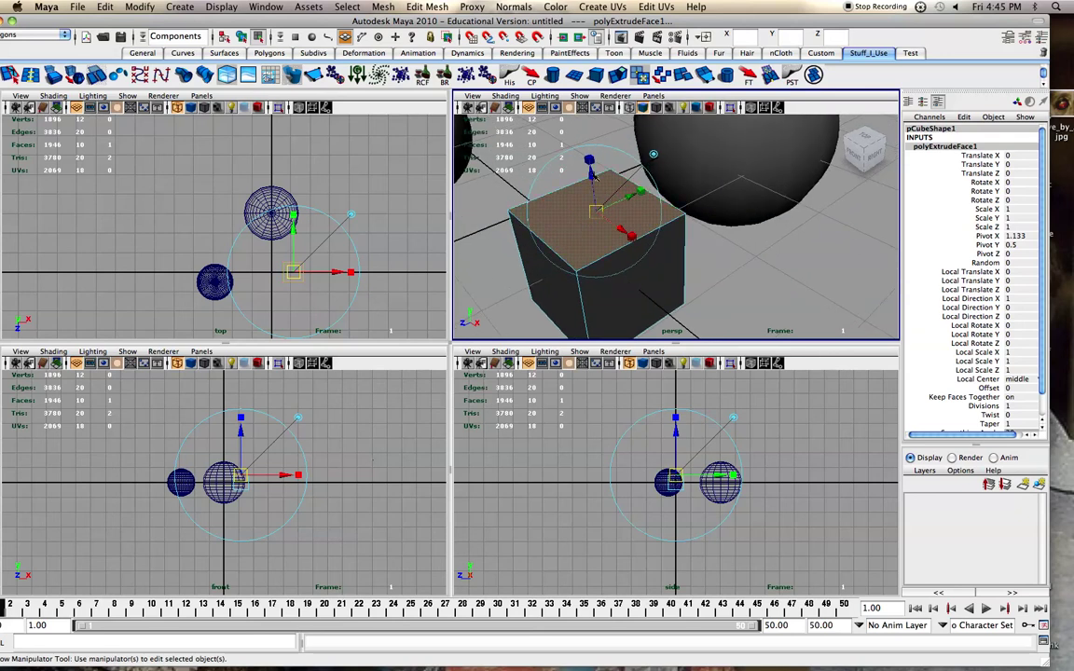
pyautogui.moveTo(593, 177); pyautogui.dragTo(594, 130)
pyautogui.keyDown('alt'); pyautogui.moveTo(634, 162); pyautogui.dragTo(635, 193, button='middle'); pyautogui.keyUp('alt')
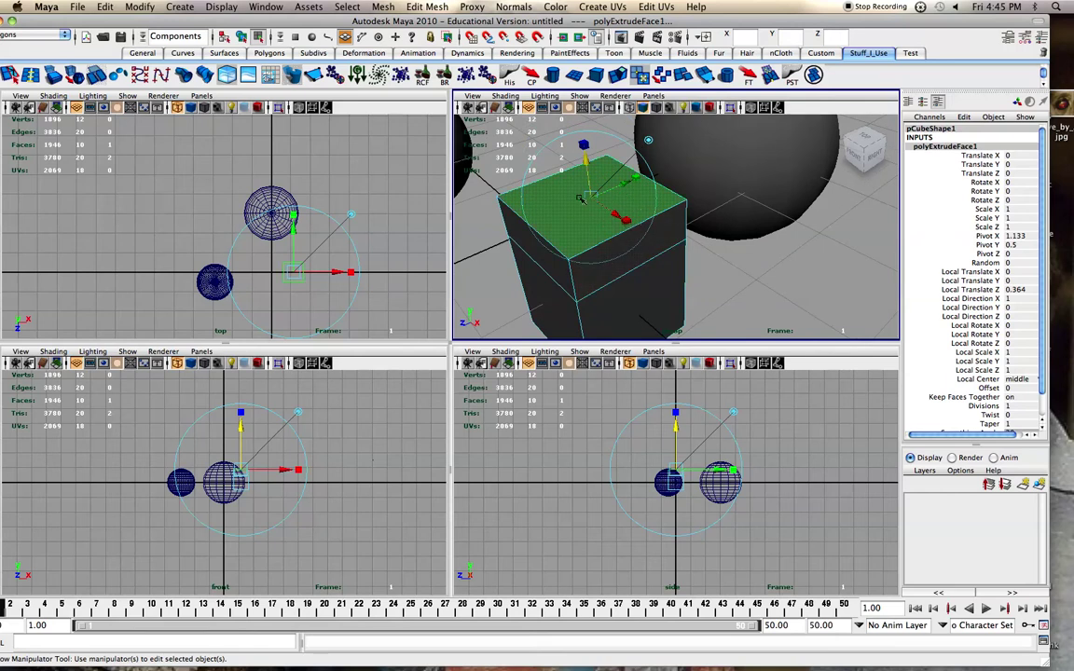
# Step: Undo a stray adjustment and scale the extruded top face uniformly to a local scale of 0.267
pyautogui.moveTo(590, 194); pyautogui.dragTo(594, 196)
pyautogui.press('super+z')
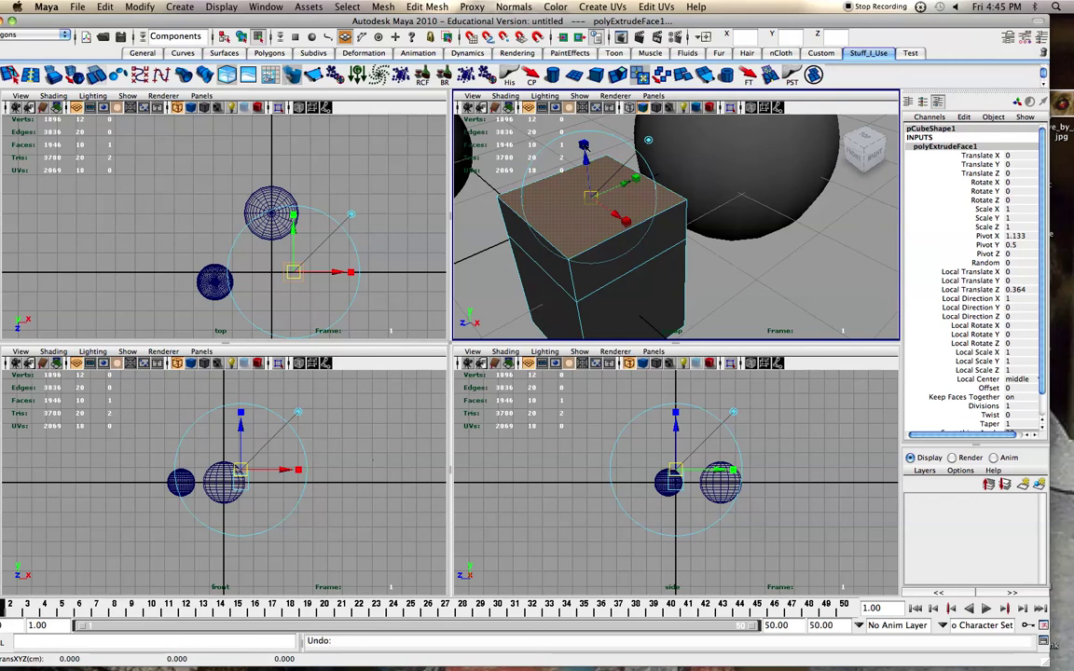
pyautogui.click(583, 146)
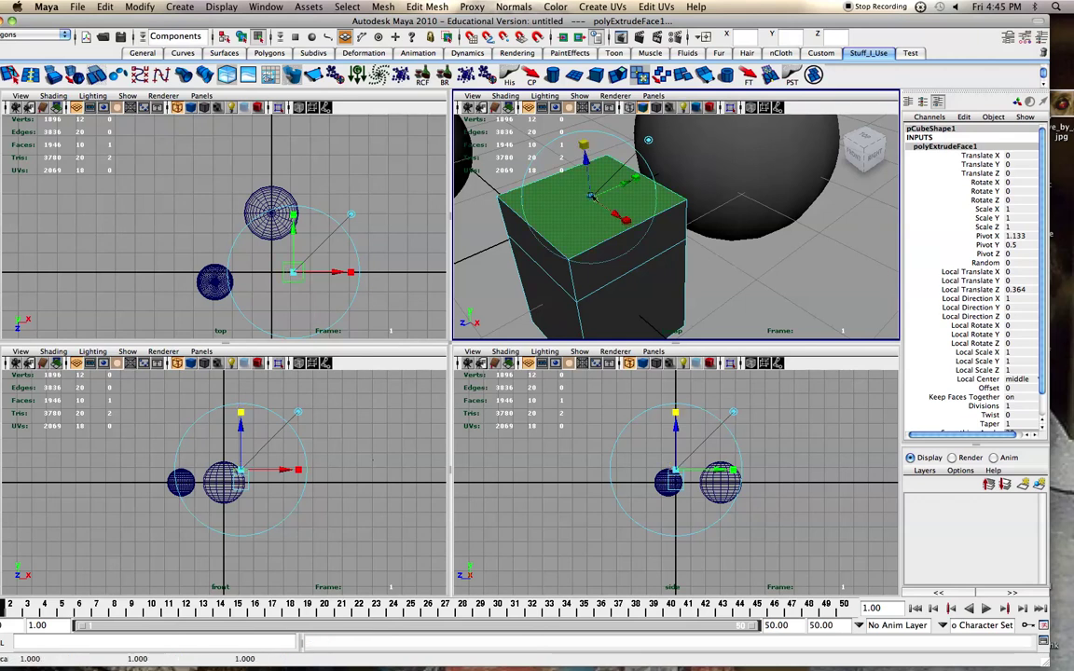
pyautogui.moveTo(591, 196); pyautogui.dragTo(563, 209)
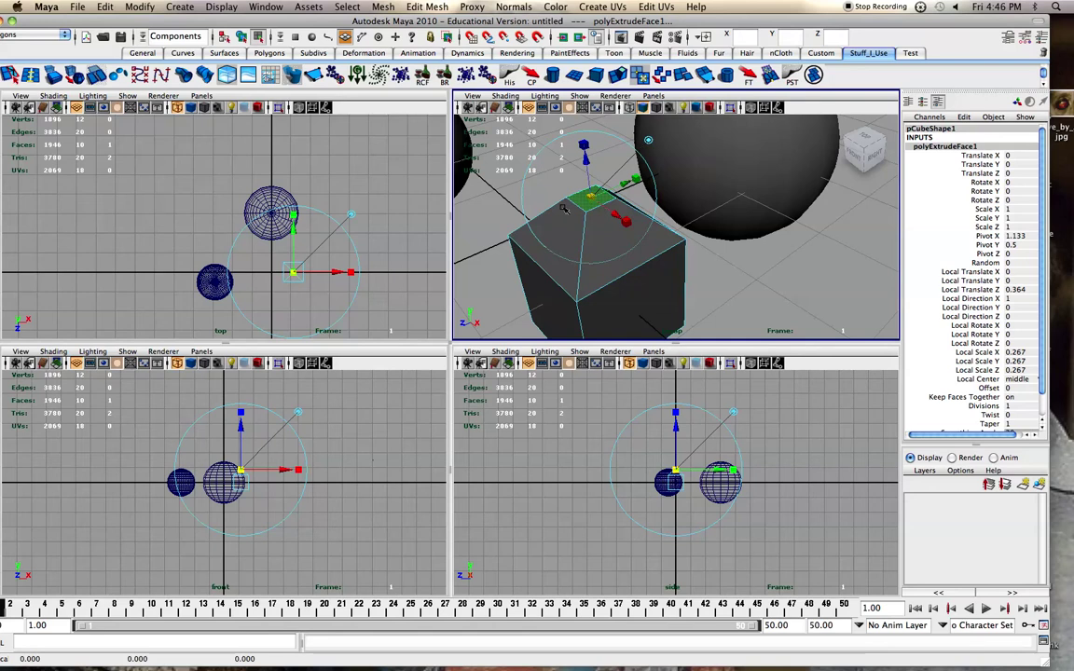
# Step: Extrude the small top face again, raise it with a Local Translate Z of 0.373, and undo only the raise
pyautogui.keyDown('alt'); pyautogui.moveTo(563, 209); pyautogui.dragTo(565, 217, button='middle'); pyautogui.keyUp('alt')
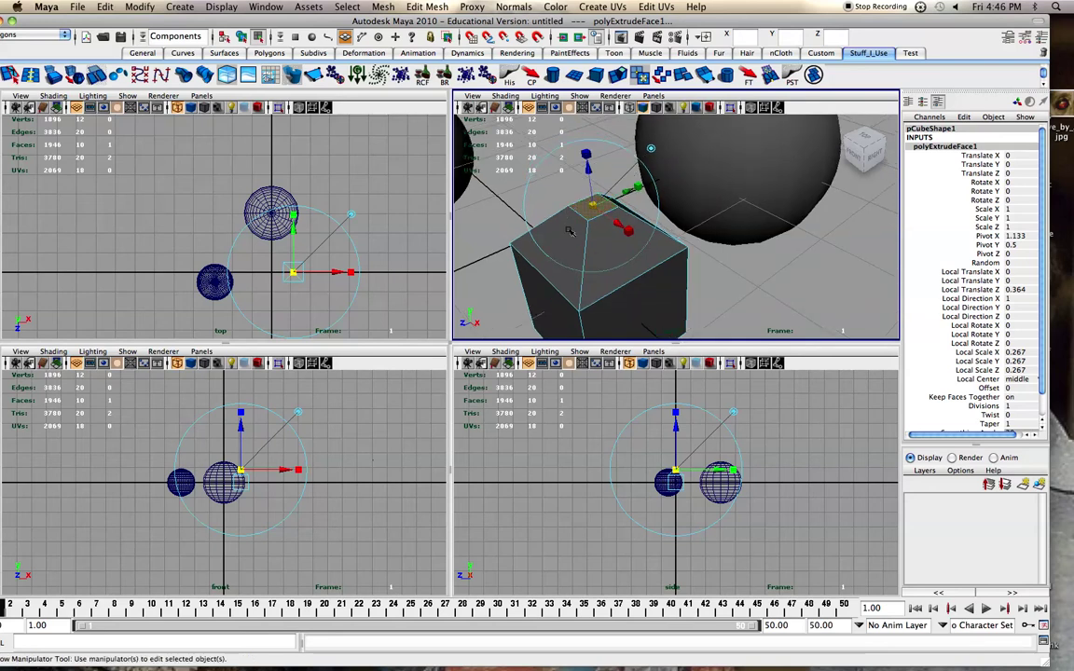
pyautogui.press('g')
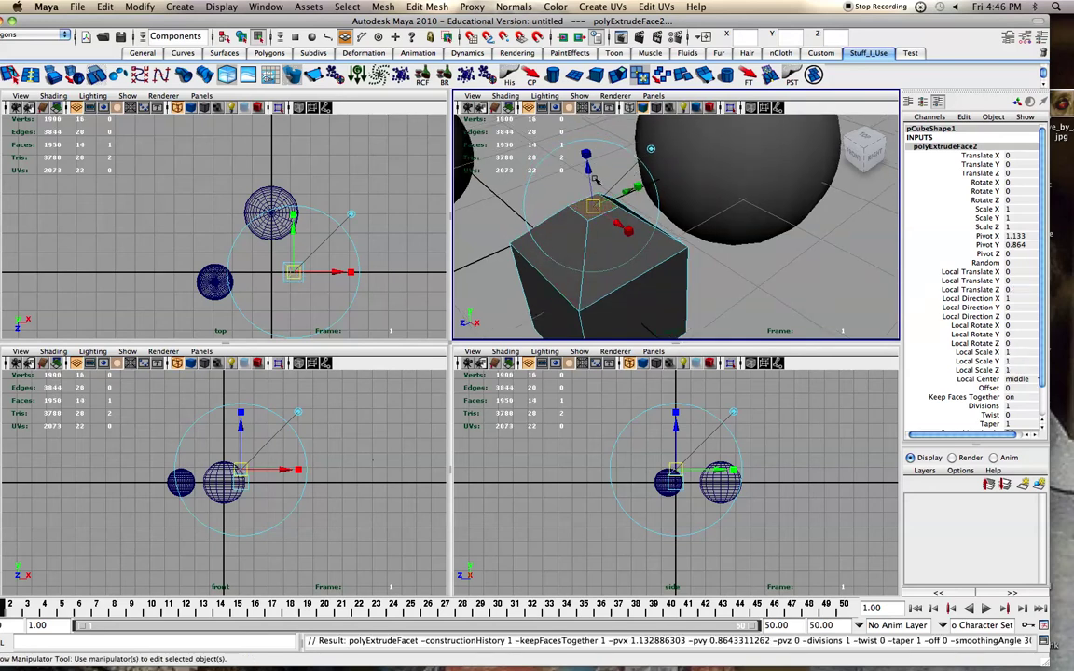
pyautogui.moveTo(587, 167); pyautogui.dragTo(589, 128)
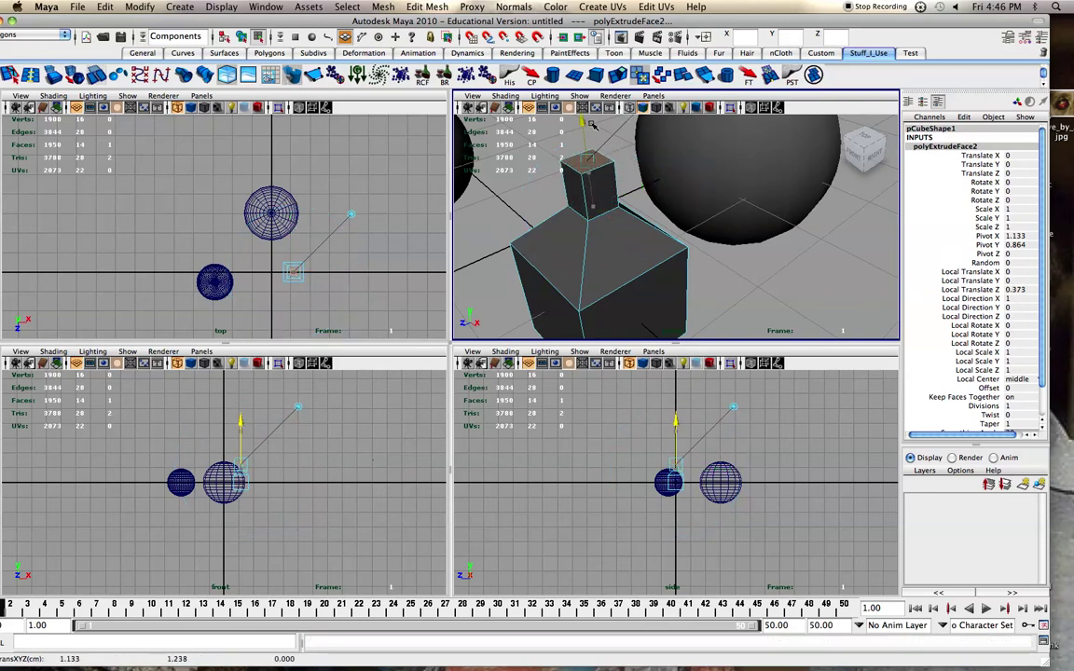
pyautogui.keyDown('alt'); pyautogui.moveTo(588, 219); pyautogui.dragTo(588, 230, button='middle'); pyautogui.keyUp('alt')
pyautogui.keyDown('alt'); pyautogui.moveTo(588, 229); pyautogui.dragTo(603, 300); pyautogui.keyUp('alt')
pyautogui.keyDown('alt'); pyautogui.moveTo(603, 301); pyautogui.dragTo(650, 259, button='middle'); pyautogui.keyUp('alt')
pyautogui.press('t')
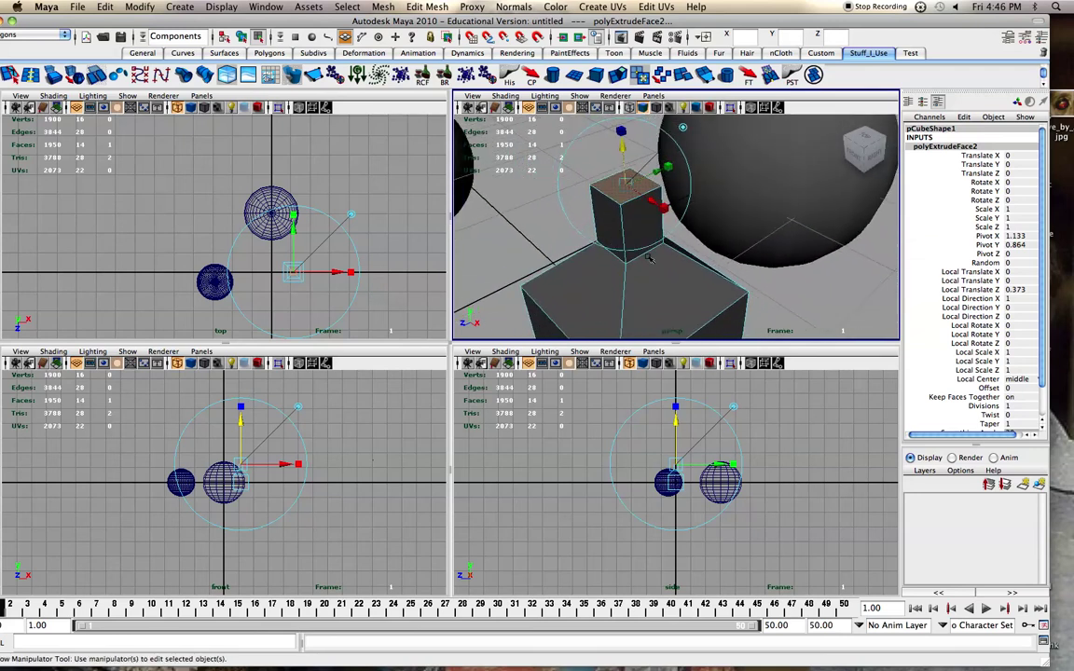
pyautogui.press('z')
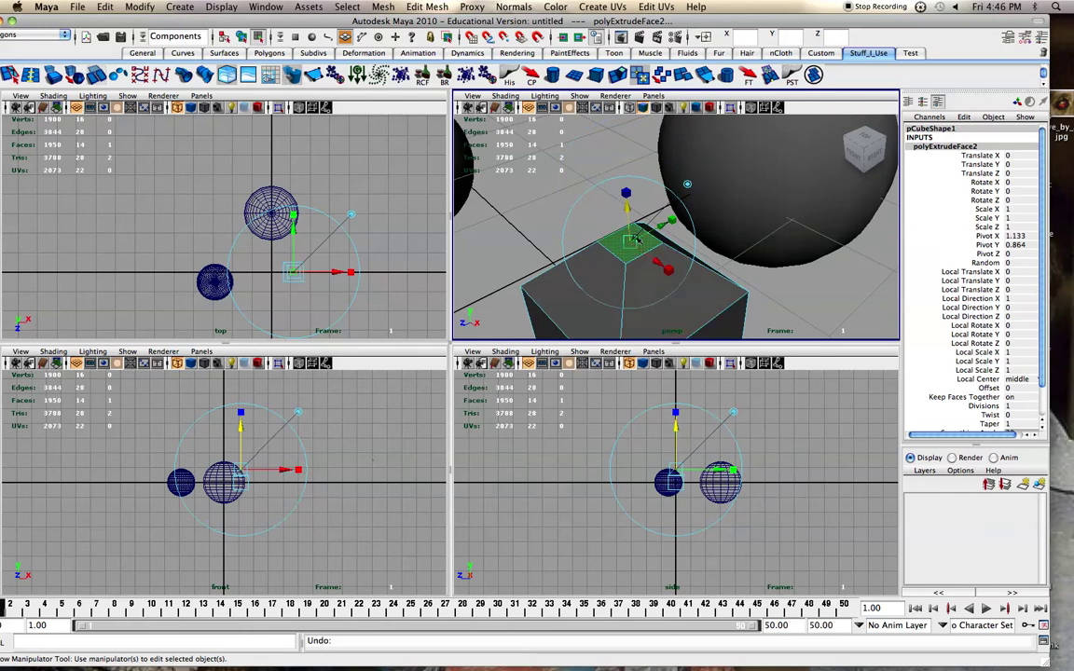
# Step: Extrude the same small face once more and raise it with a Local Translate Z of 0.435
pyautogui.hotkey('ctrl', 'e')
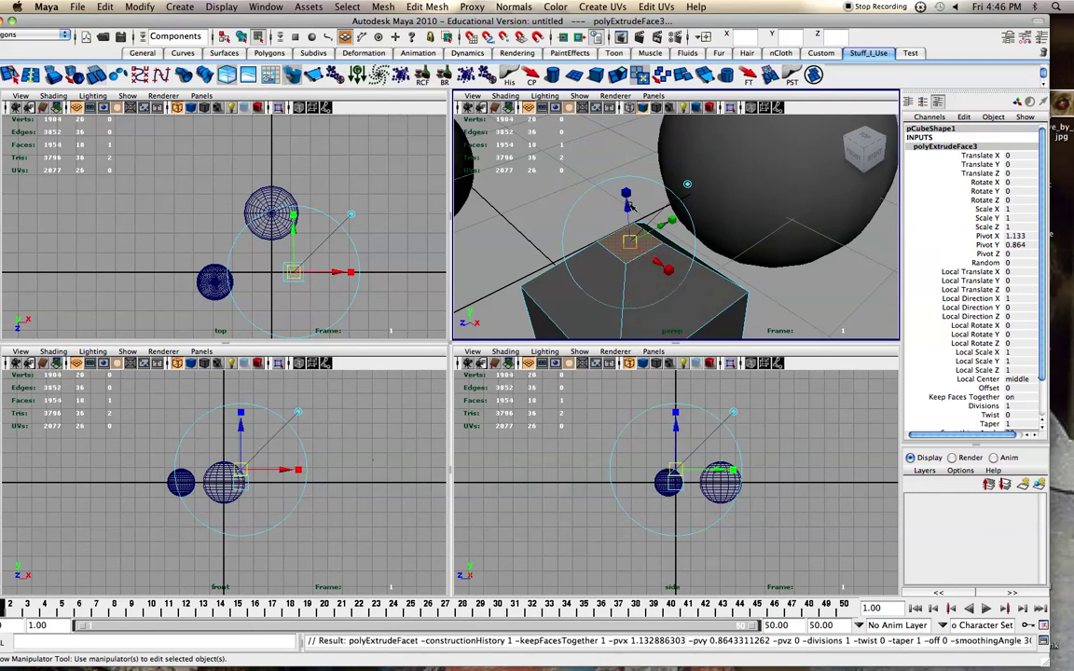
pyautogui.moveTo(628, 207); pyautogui.dragTo(630, 126)
pyautogui.scroll(2, 631, 227)
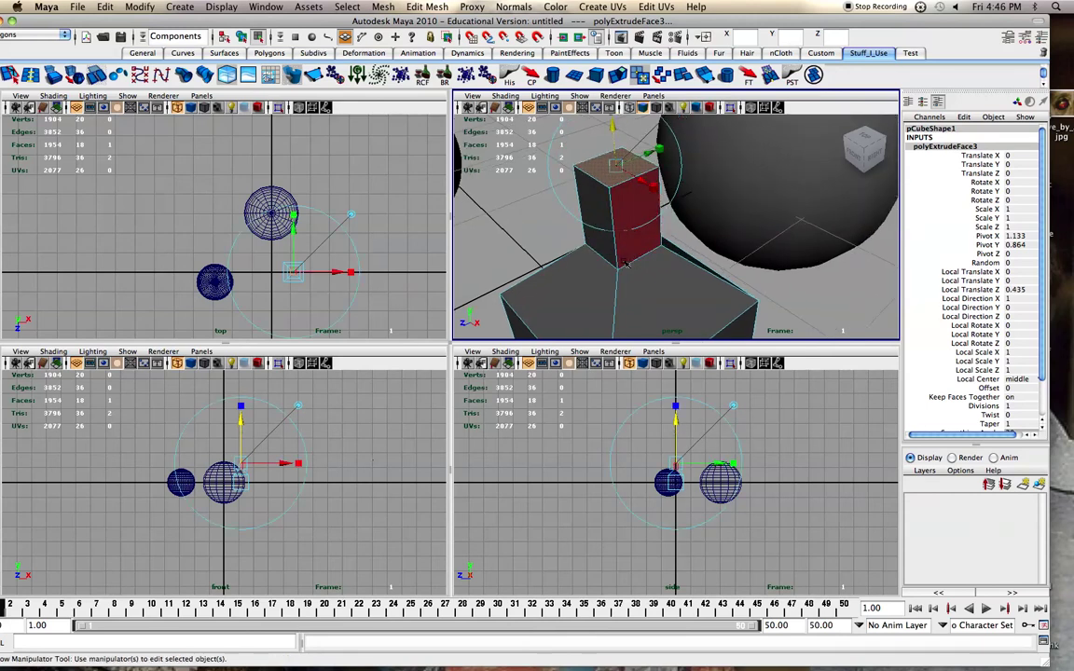
# Step: Select the edge loop around the column's base, try lowering it by about 0.075, and undo the move
pyautogui.moveTo(629, 265); pyautogui.dragTo(631, 249, button='right')
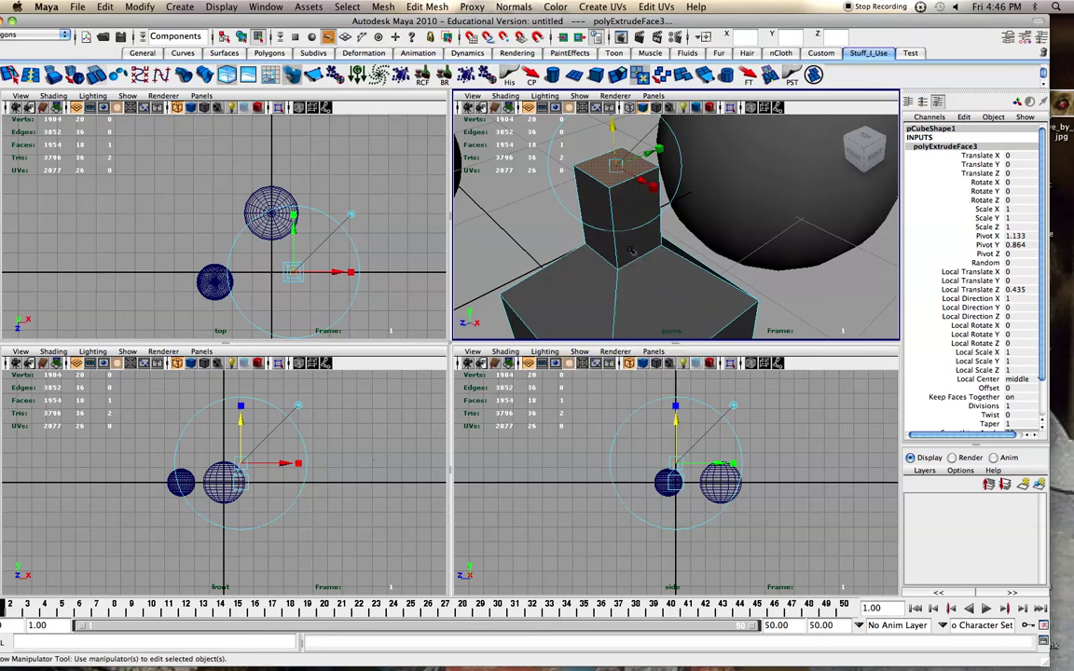
pyautogui.click(631, 263)
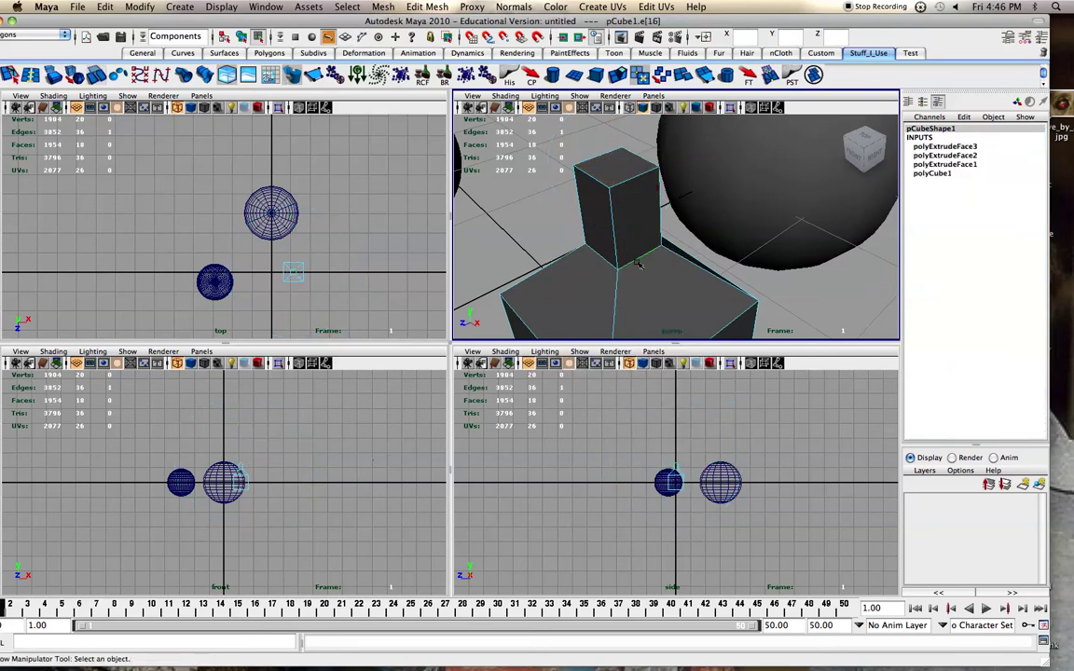
pyautogui.doubleClick(638, 264)
pyautogui.press('w')
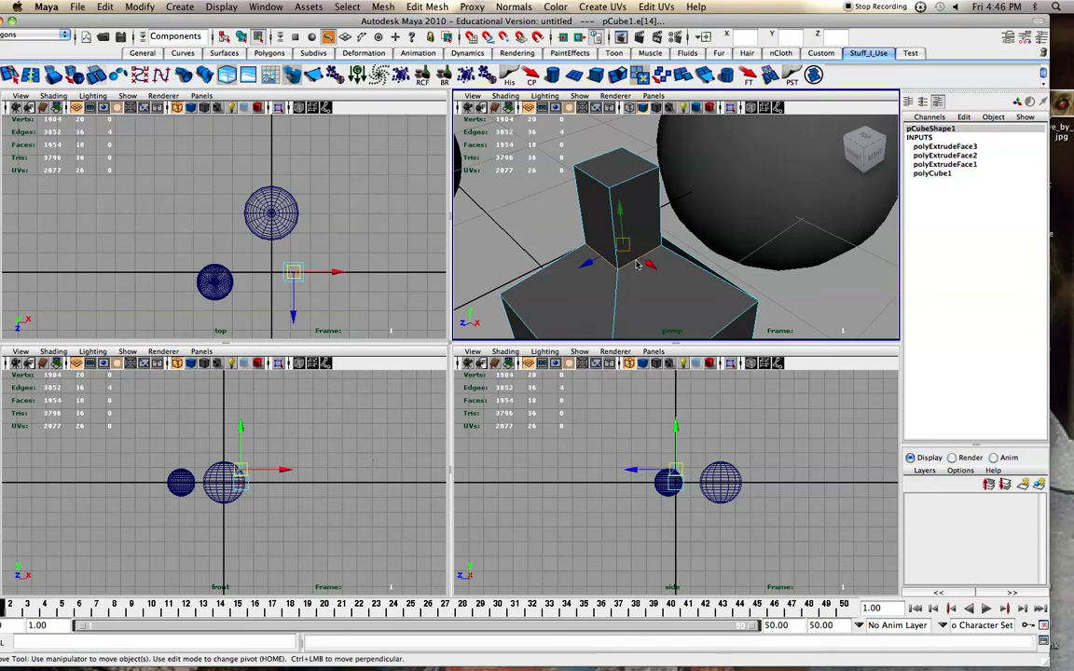
pyautogui.moveTo(625, 220); pyautogui.dragTo(626, 231)
pyautogui.press('z')
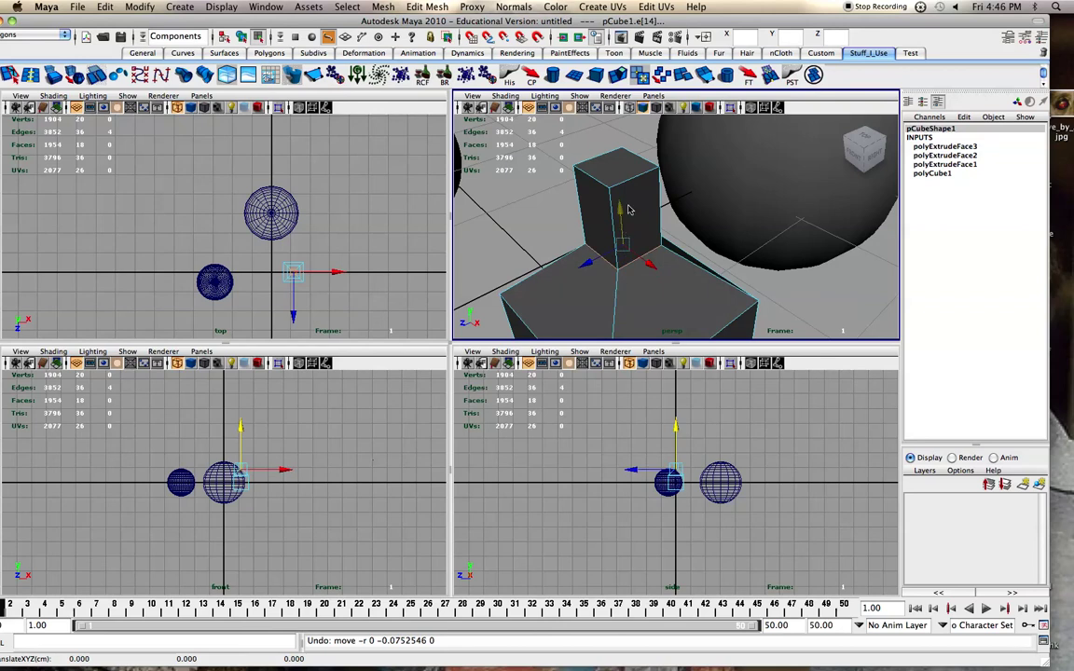
# Step: Undo the edge selection, the column's raise, its two stacked extrusions and the scaling of the cube's top face
pyautogui.press('z')
pyautogui.press('z')
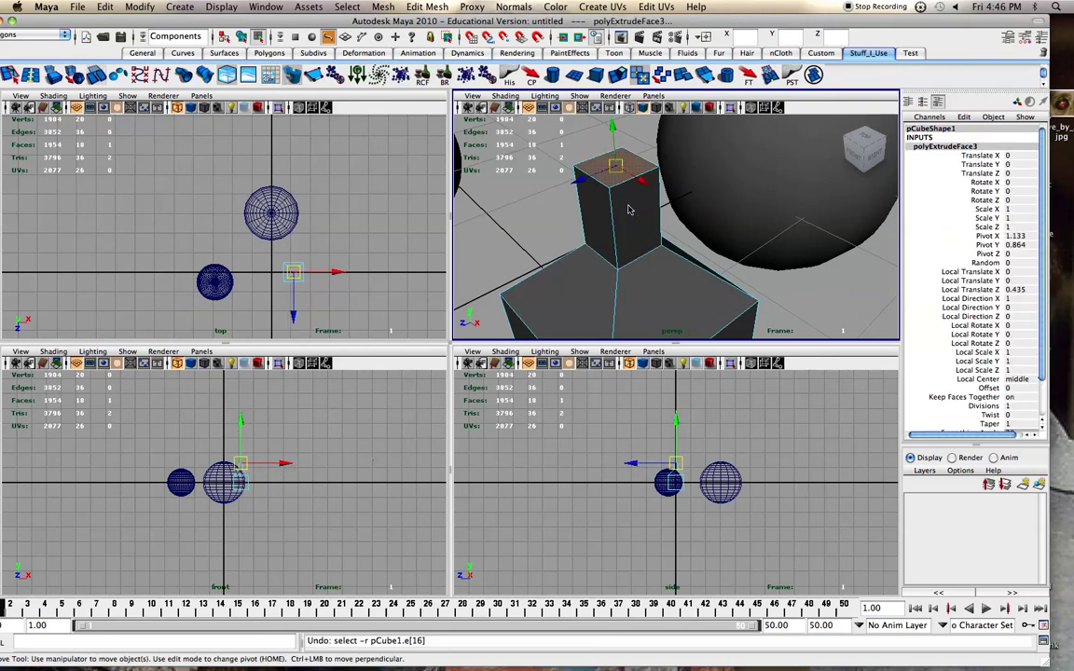
pyautogui.press('z')
pyautogui.press('z')
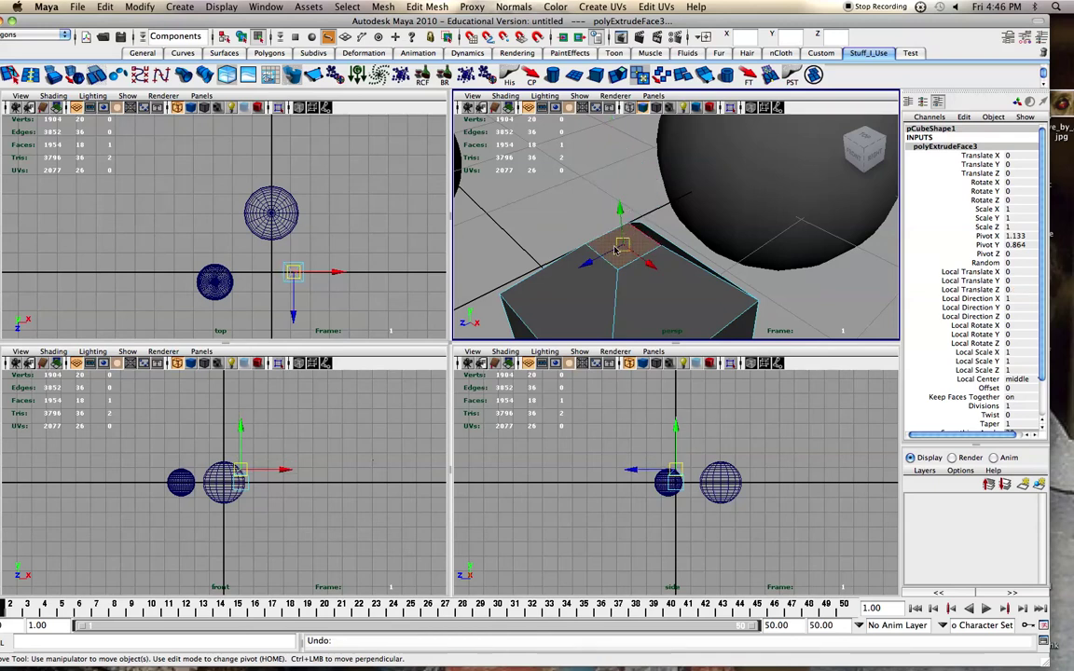
pyautogui.press('z')
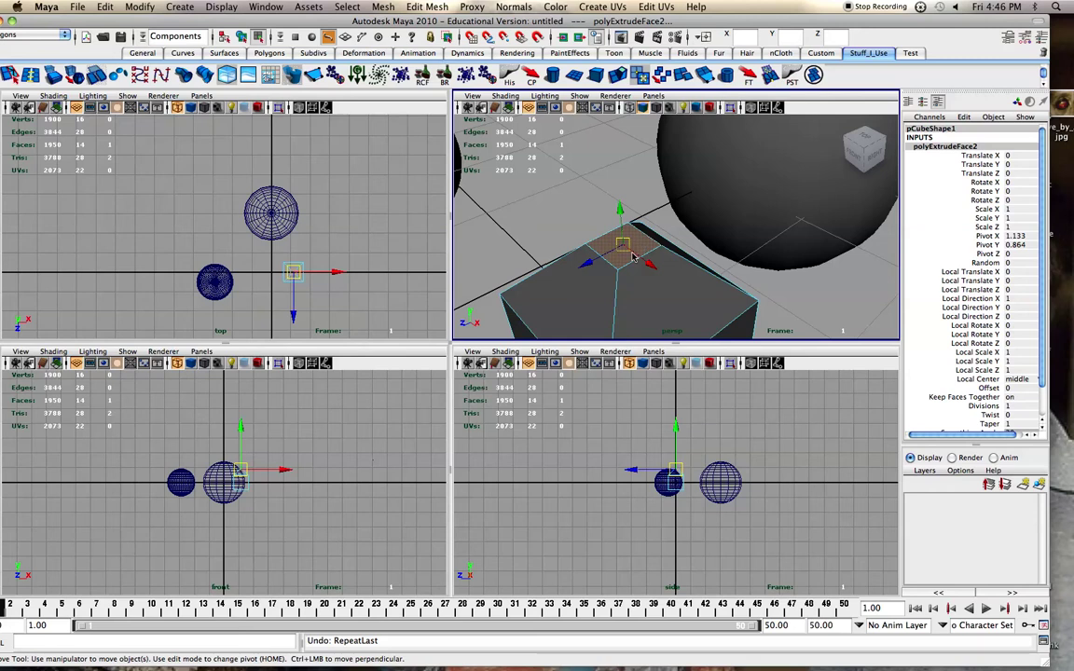
pyautogui.press('z')
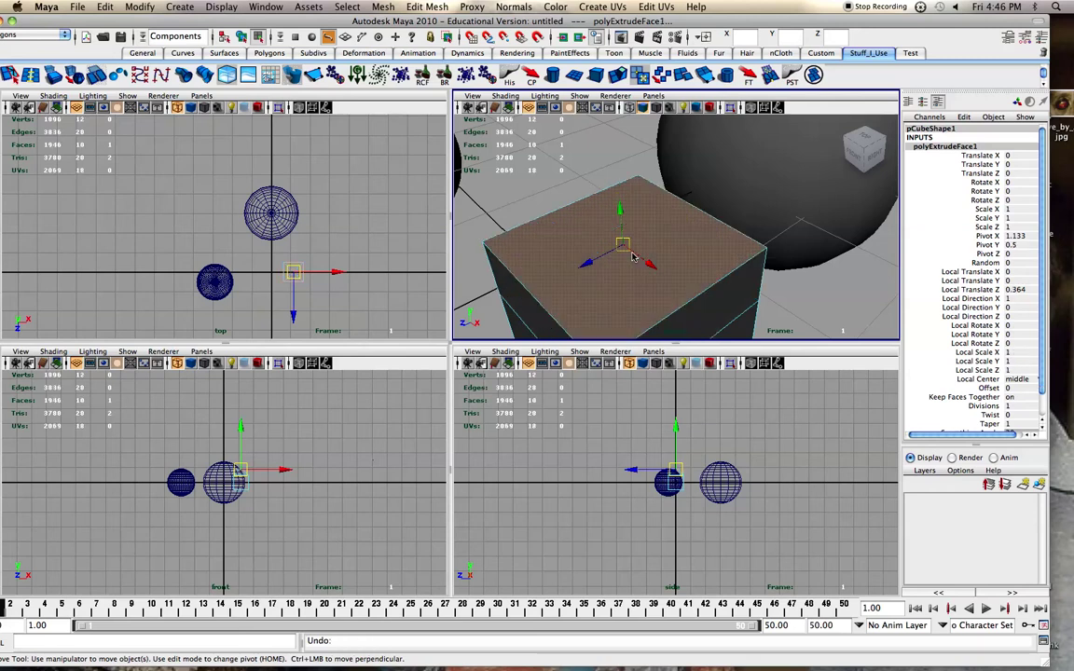
# Step: Scale the cube's top face down to a small square, extrude it, and raise it with a Local Translate Z of 1.15
pyautogui.moveTo(622, 245); pyautogui.dragTo(512, 251)
pyautogui.click(622, 75)
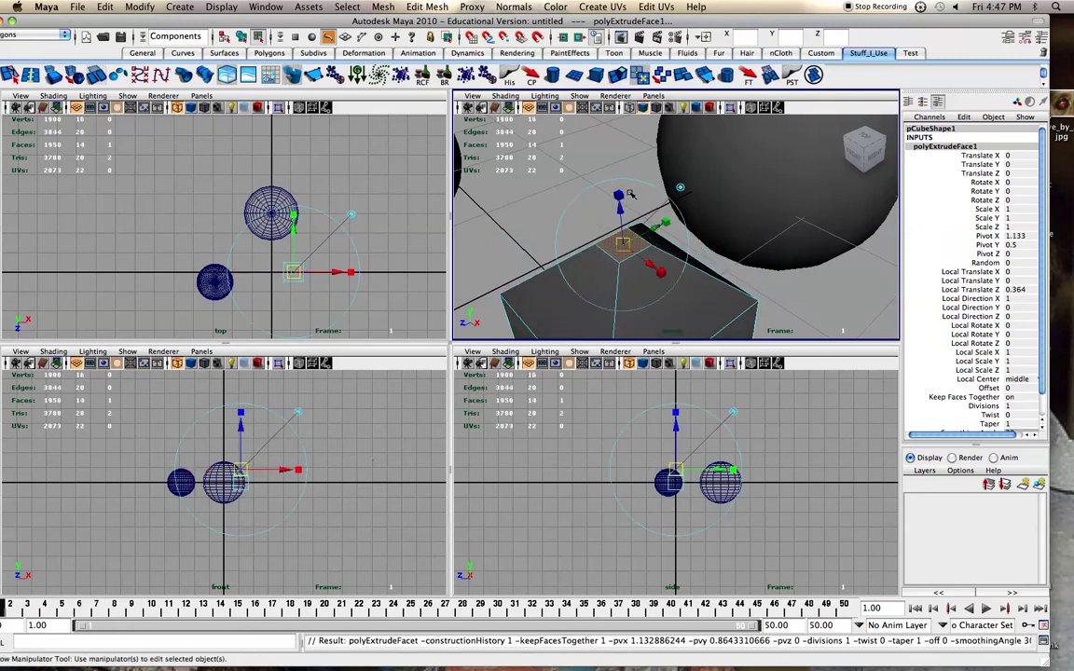
pyautogui.moveTo(619, 200); pyautogui.dragTo(622, 136)
pyautogui.scroll(-4, 622, 257)
pyautogui.moveTo(643, 177); pyautogui.dragTo(642, 91)
pyautogui.keyDown('alt'); pyautogui.moveTo(634, 235); pyautogui.dragTo(634, 271, button='middle'); pyautogui.keyUp('alt')
pyautogui.keyDown('alt'); pyautogui.moveTo(634, 271); pyautogui.dragTo(635, 287); pyautogui.keyUp('alt')
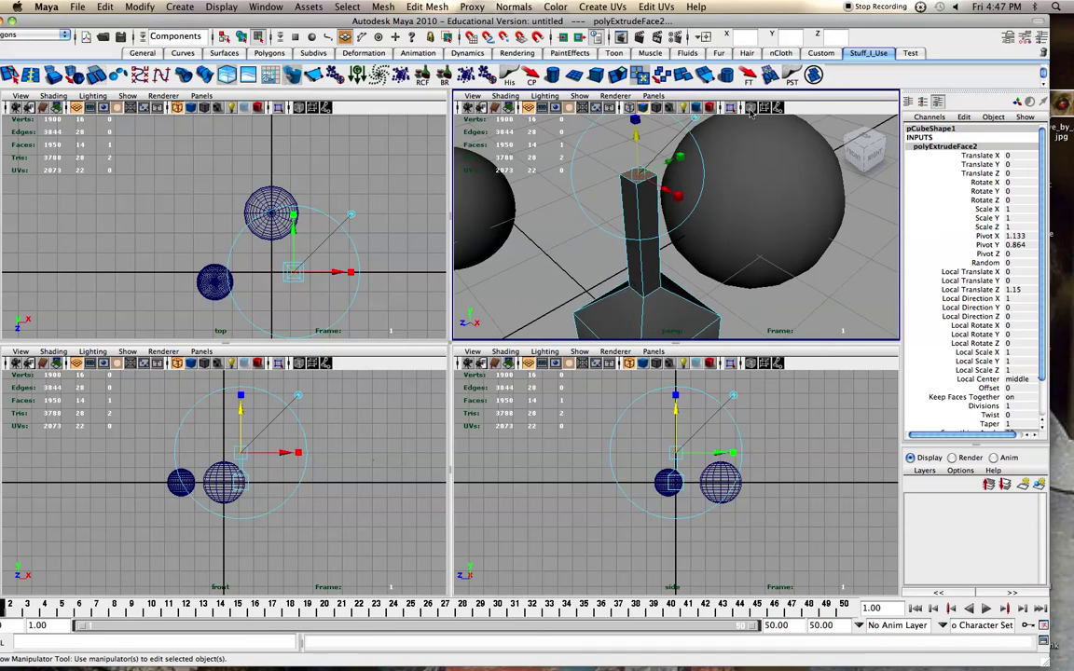
# Step: Try scaling the column's top face to 1.067, then set its Local Scale X, Y and Z to 0
pyautogui.moveTo(680, 156); pyautogui.dragTo(643, 172)
pyautogui.press('super+z')
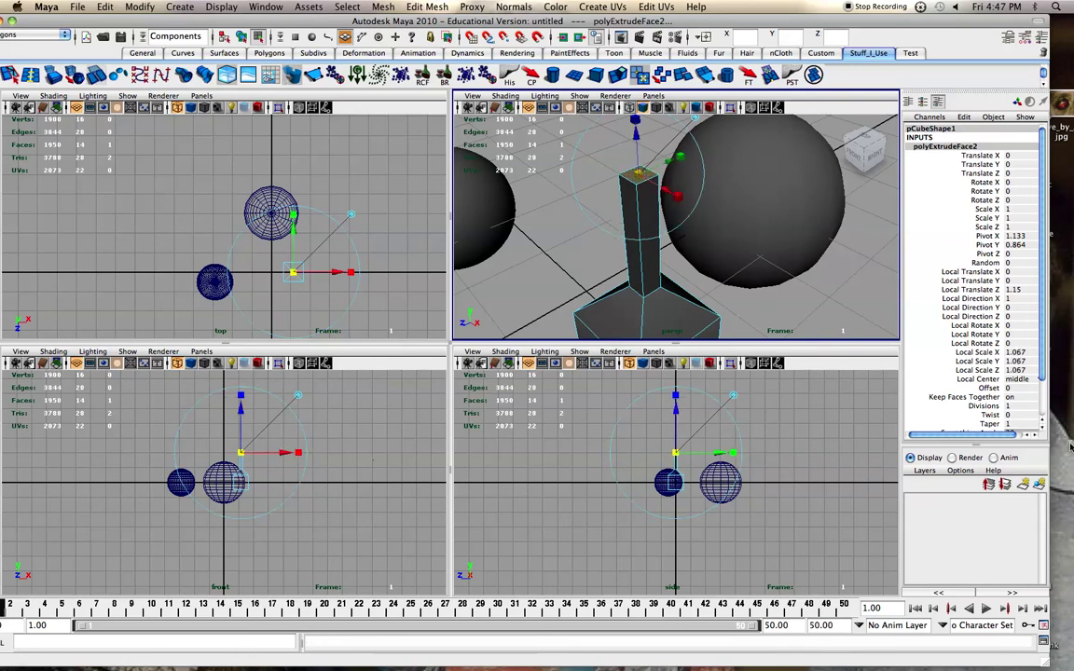
pyautogui.doubleClick(1013, 353)
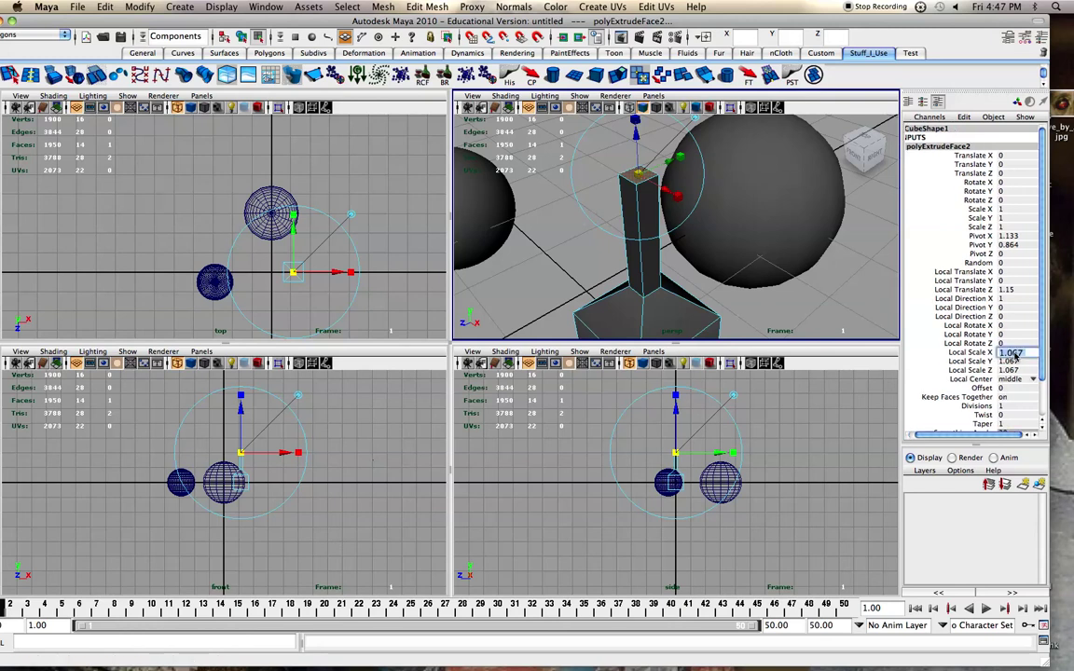
pyautogui.write('0')
pyautogui.press('Tab')
pyautogui.write('0')
pyautogui.press('Tab')
pyautogui.write('0')
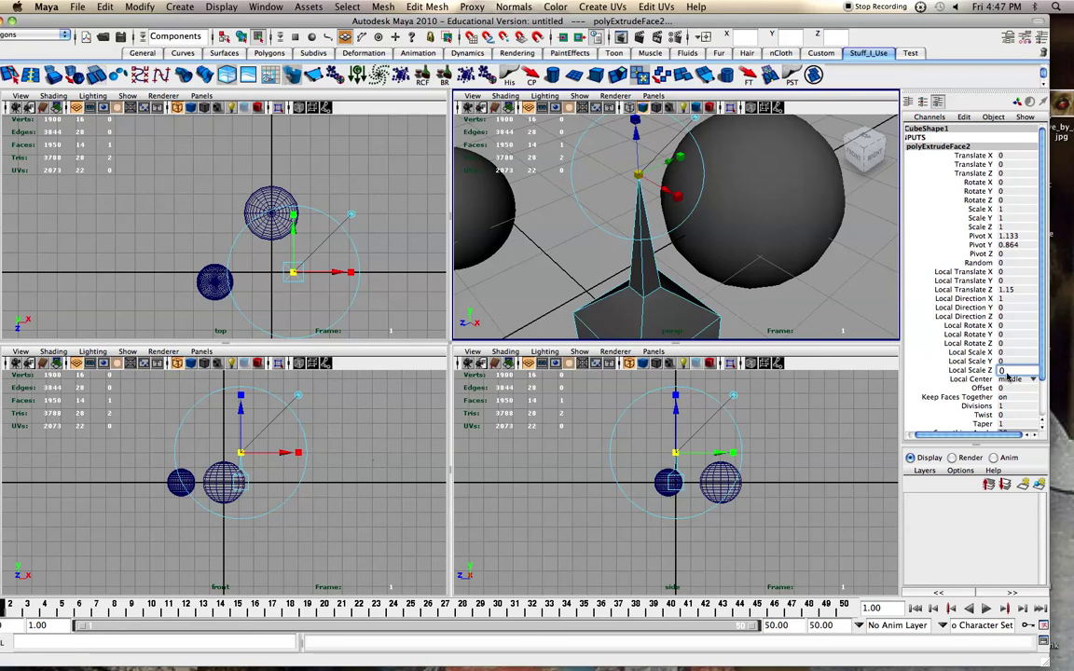
# Step: Set the column extrusion's Local Scale X, Y and Z to 1
pyautogui.click(993, 361)
pyautogui.press('1')
pyautogui.doubleClick(1009, 362)
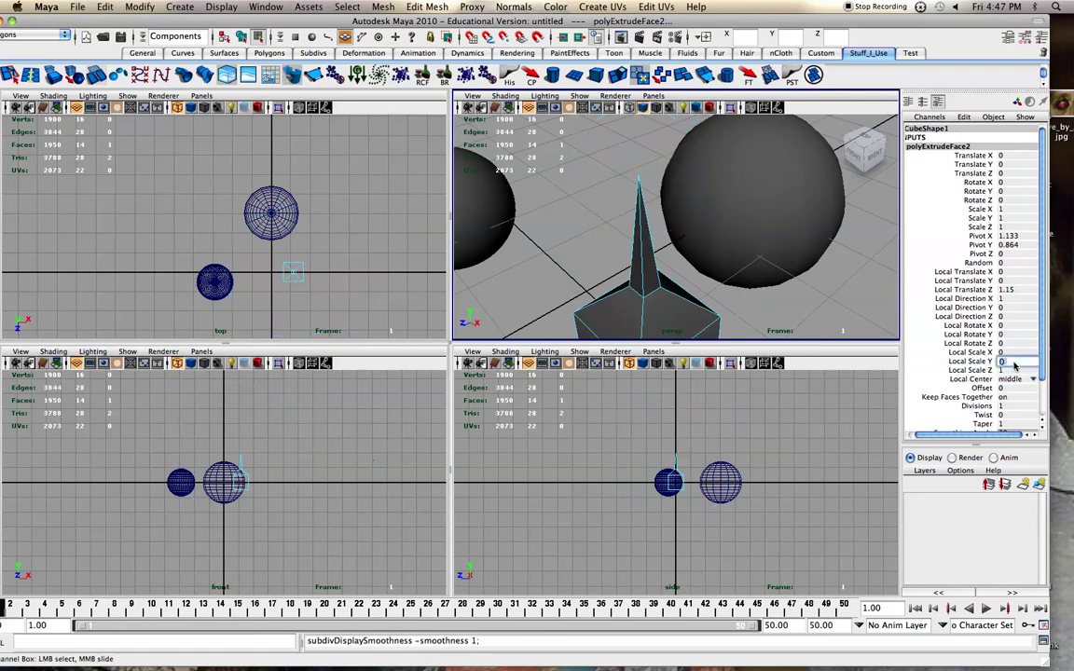
pyautogui.write('1')
pyautogui.press('Return')
pyautogui.keyDown('alt'); pyautogui.moveTo(685, 238); pyautogui.dragTo(582, 212); pyautogui.keyUp('alt')
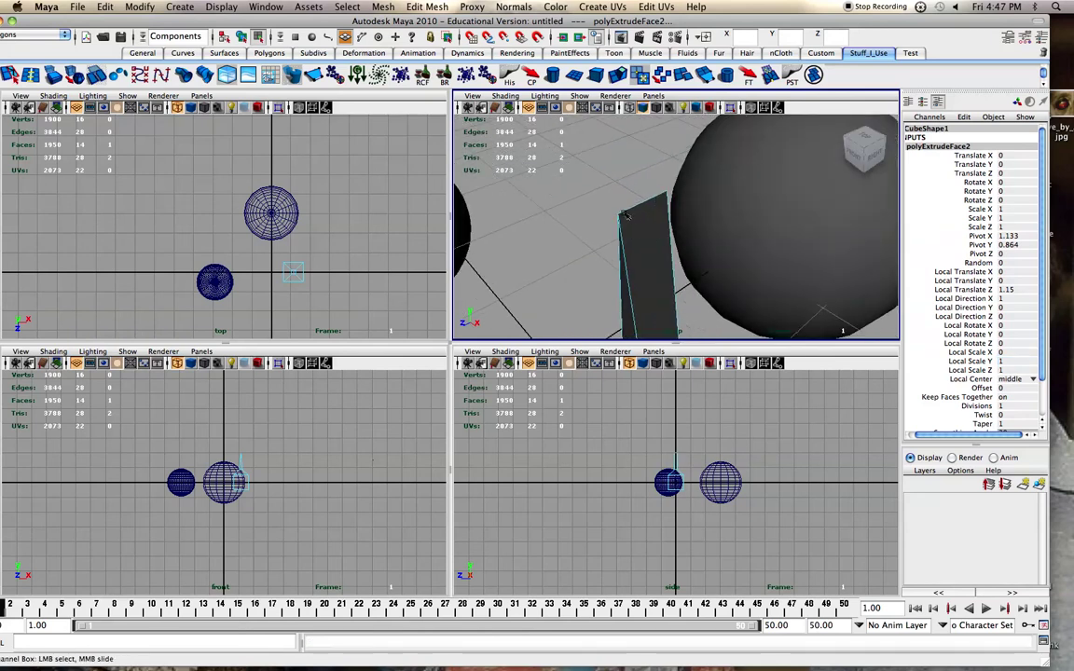
pyautogui.rightClick(623, 214)
pyautogui.scroll(-3, 957, 317)
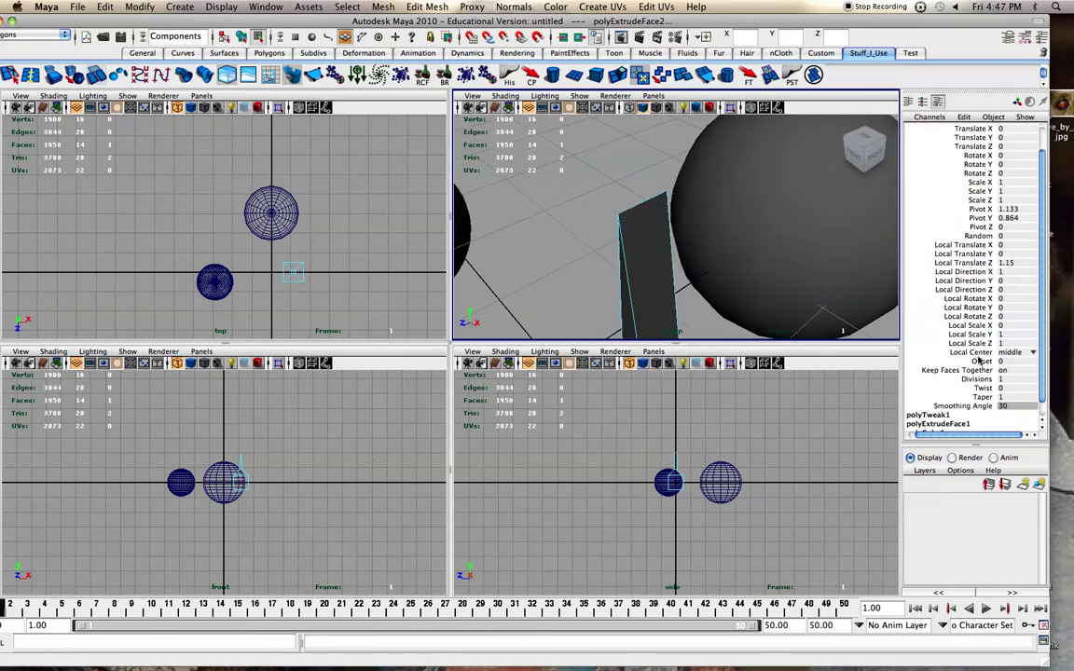
pyautogui.doubleClick(1005, 326)
pyautogui.write('1')
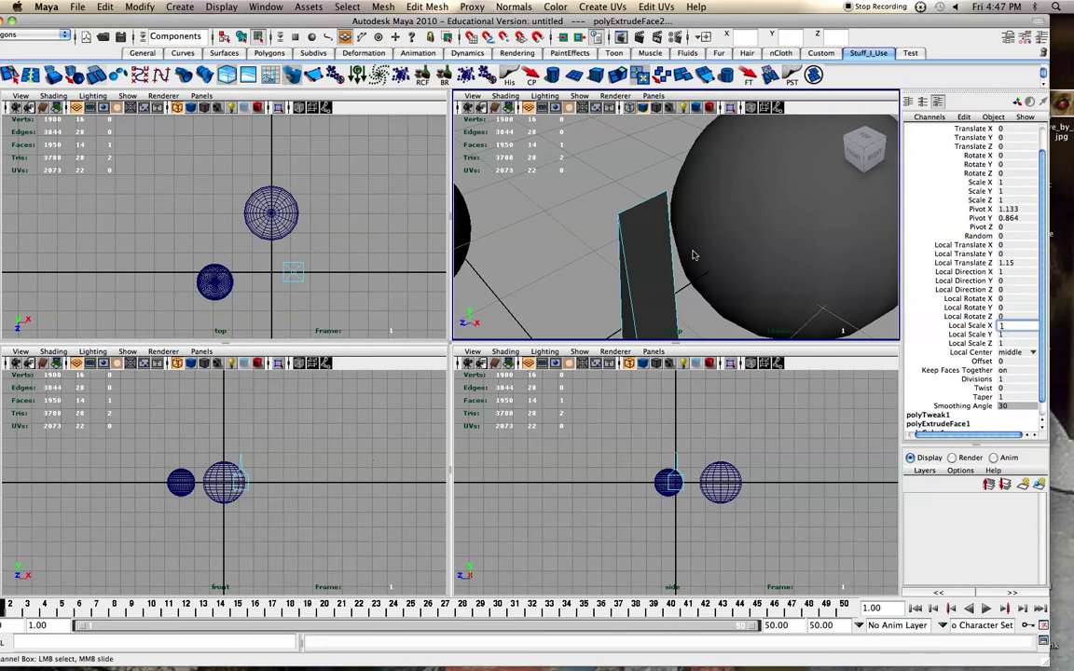
pyautogui.press('Return')
# Step: Scale the column's top face down almost to a point to form a tapered spike
pyautogui.press('r')
pyautogui.scroll(-5, 666, 233)
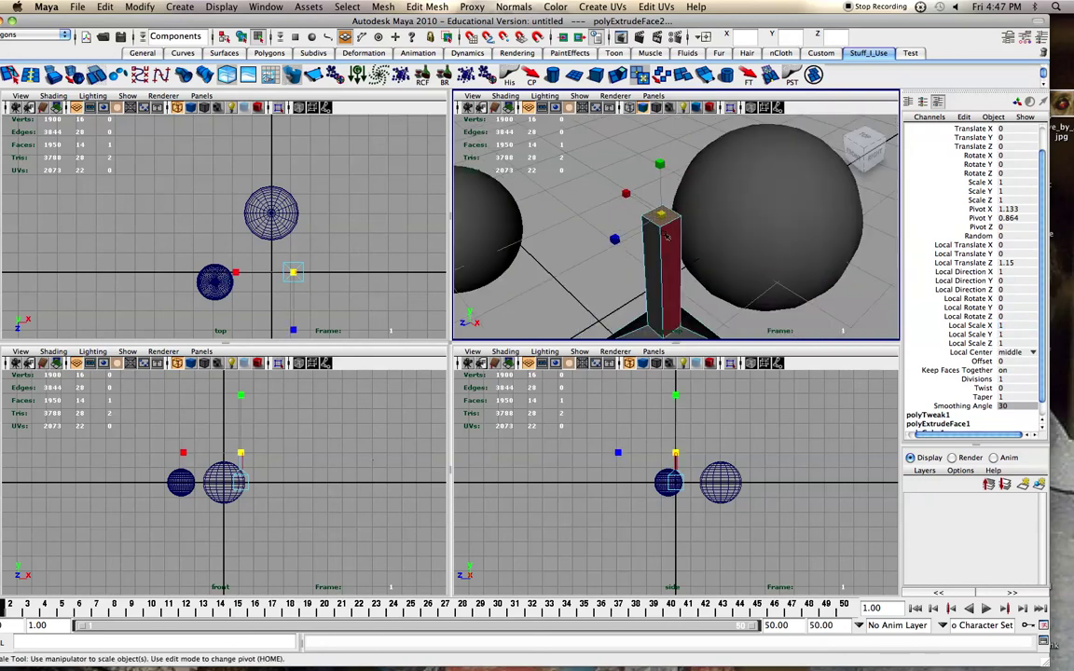
pyautogui.keyDown('ctrl'); pyautogui.moveTo(660, 165); pyautogui.dragTo(642, 226); pyautogui.keyUp('ctrl')
pyautogui.scroll(6, 644, 227)
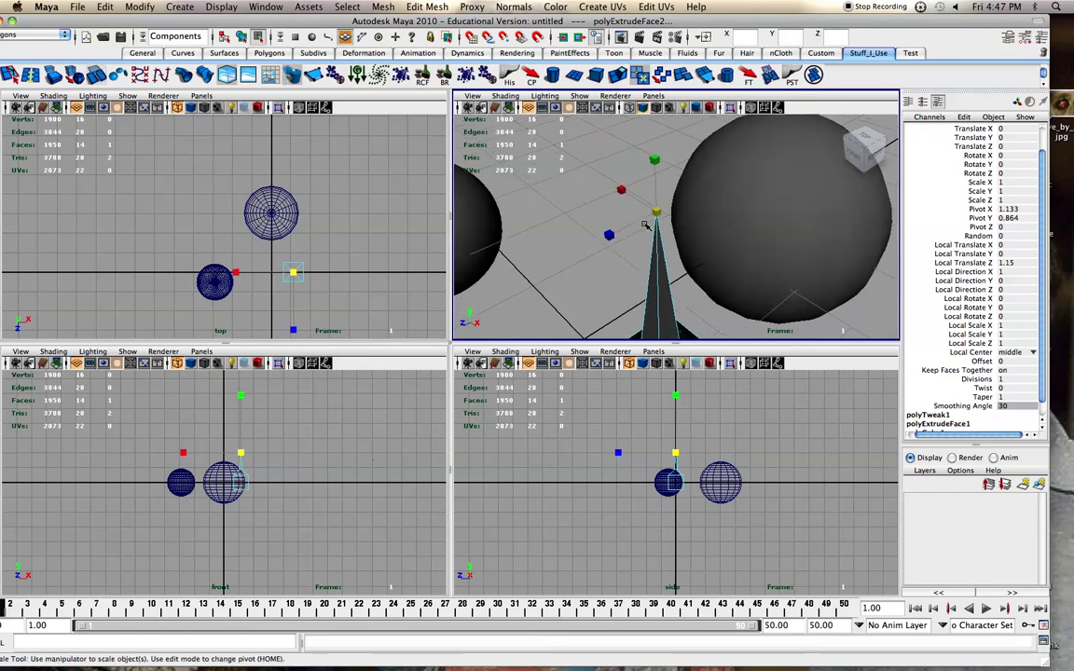
# Step: Examine the spike's tip and its tapering sides up close and from a distance
pyautogui.keyDown('alt'); pyautogui.moveTo(645, 225); pyautogui.dragTo(604, 238, button='middle'); pyautogui.keyUp('alt')
pyautogui.press('q')
pyautogui.press('3')
pyautogui.scroll(-2, 634, 229)
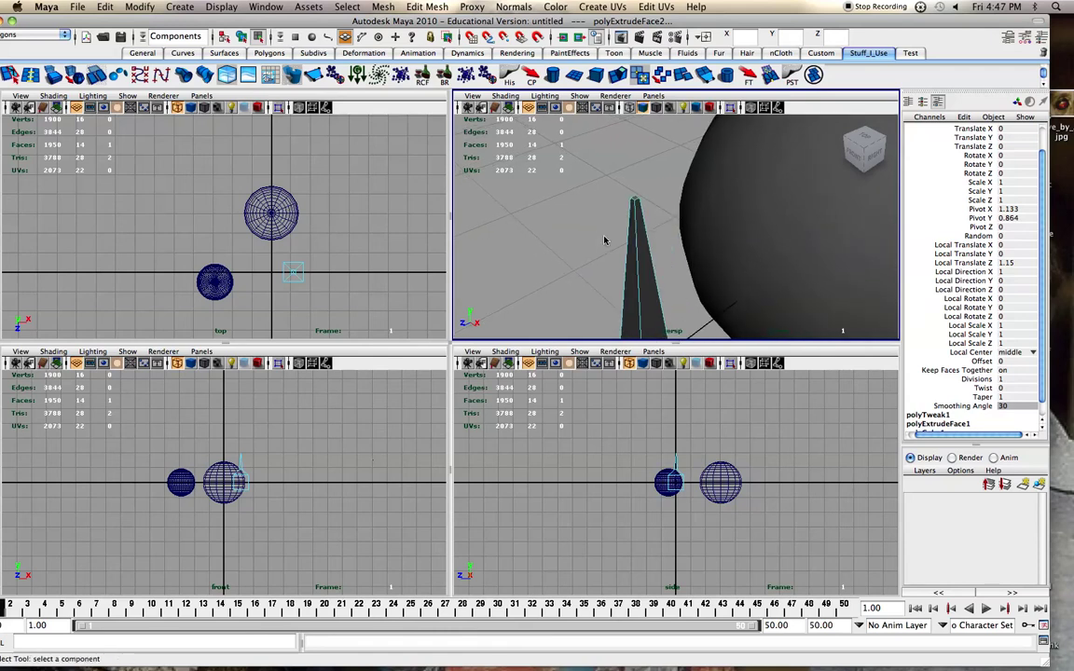
pyautogui.keyDown('alt'); pyautogui.moveTo(634, 201); pyautogui.dragTo(569, 196); pyautogui.keyUp('alt')
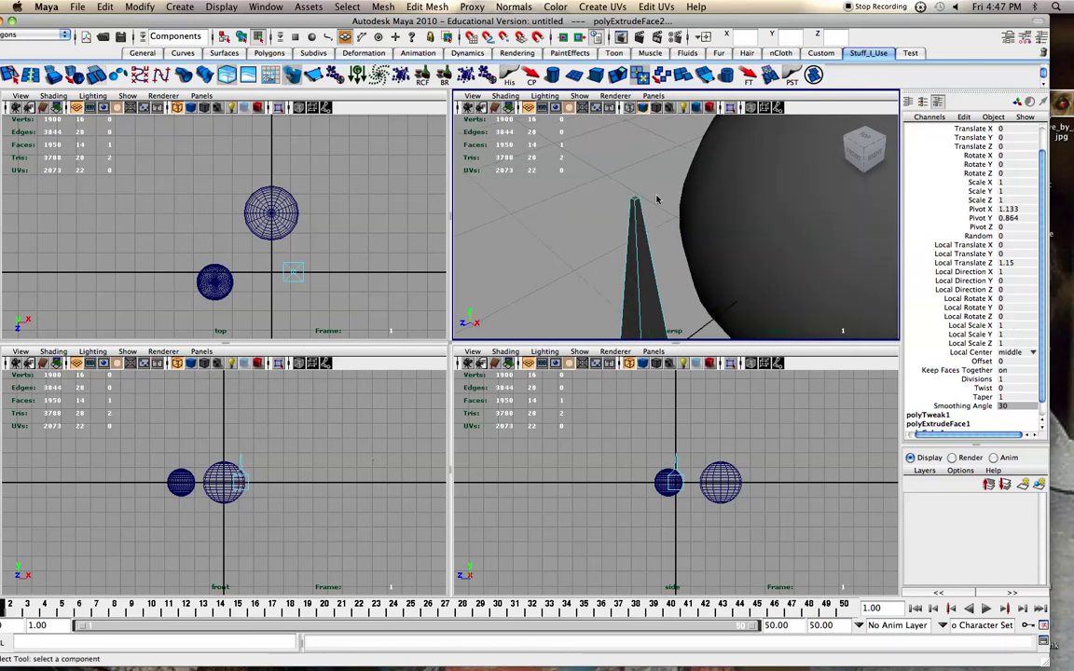
pyautogui.keyDown('alt'); pyautogui.moveTo(645, 253); pyautogui.dragTo(683, 297); pyautogui.keyUp('alt')
pyautogui.keyDown('alt'); pyautogui.moveTo(684, 297); pyautogui.dragTo(671, 212, button='middle'); pyautogui.keyUp('alt')
pyautogui.scroll(-5, 671, 213)
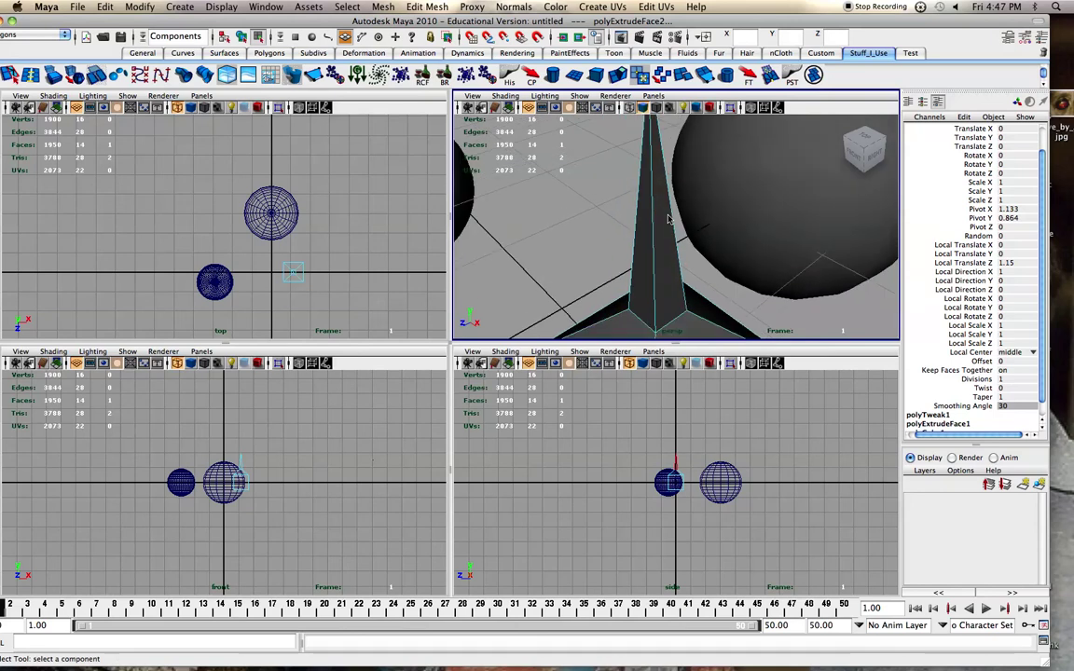
# Step: Select all four side faces of the cube
pyautogui.keyDown('alt'); pyautogui.moveTo(596, 237); pyautogui.dragTo(704, 270); pyautogui.keyUp('alt')
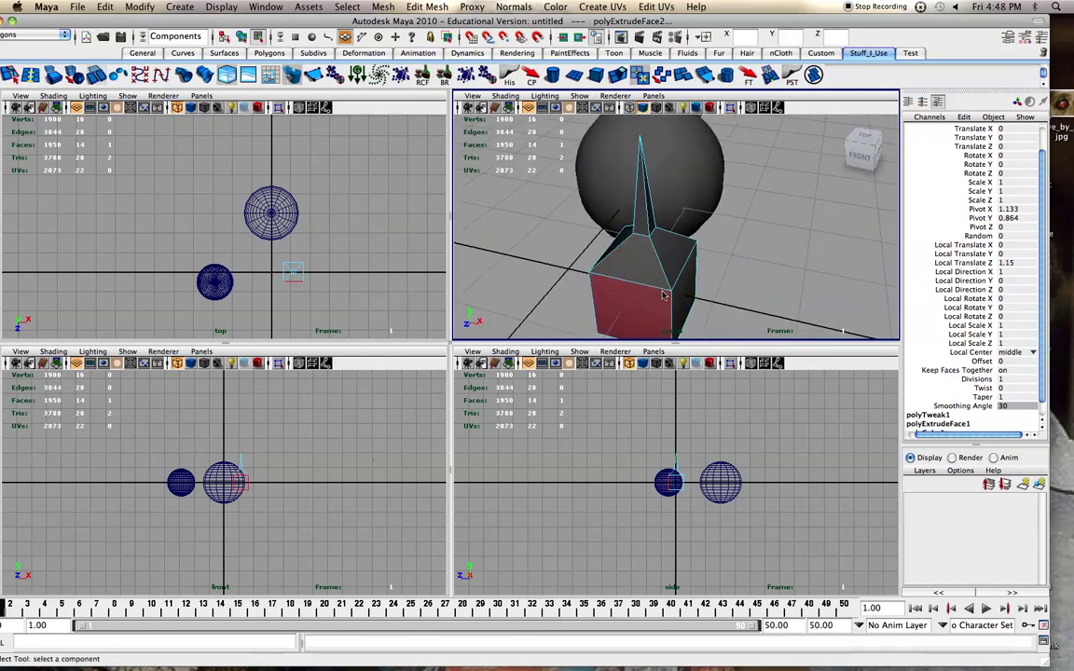
pyautogui.click(636, 309)
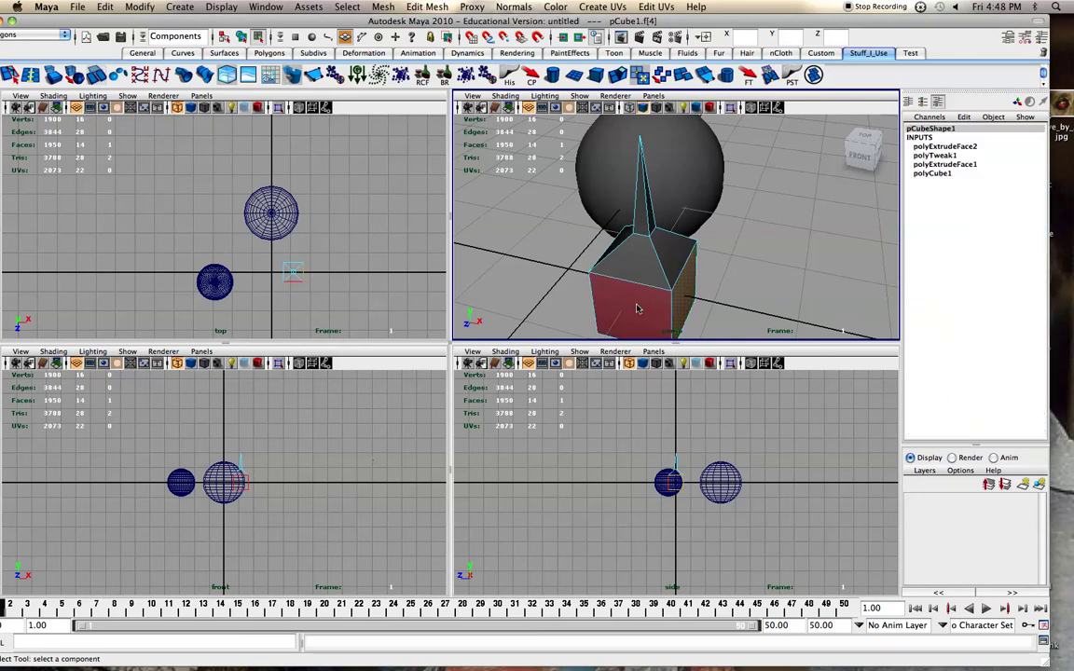
pyautogui.click(636, 309)
pyautogui.keyDown('alt'); pyautogui.moveTo(637, 309); pyautogui.dragTo(724, 288); pyautogui.keyUp('alt')
pyautogui.keyDown('shift'); pyautogui.click(625, 323); pyautogui.keyUp('shift')
pyautogui.keyDown('alt'); pyautogui.moveTo(612, 321); pyautogui.dragTo(608, 238, button='middle'); pyautogui.keyUp('alt')
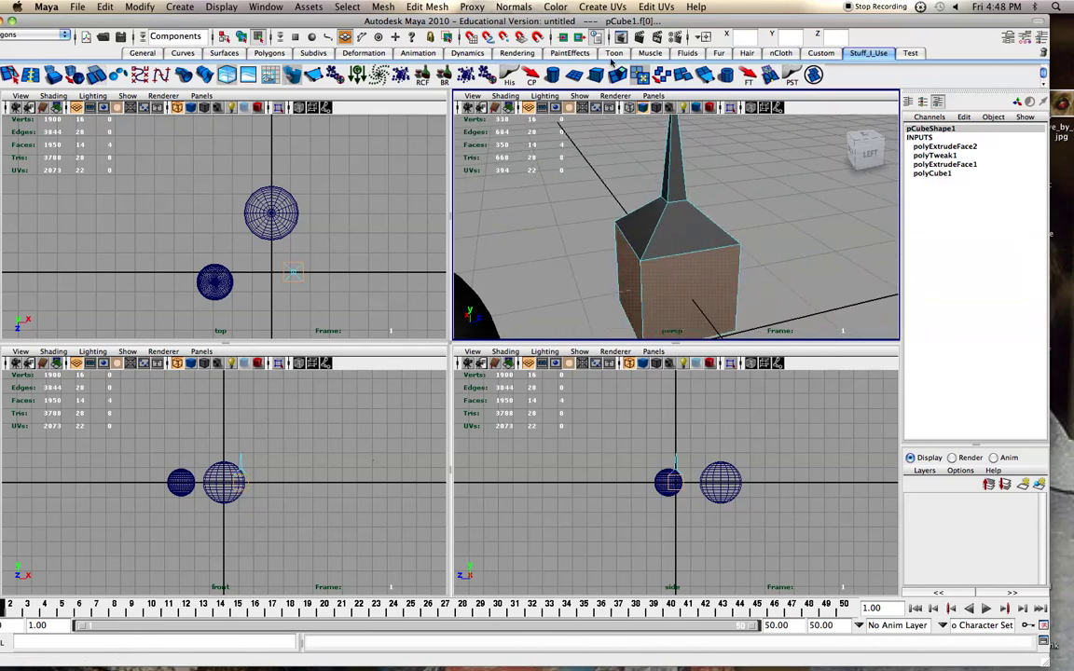
# Step: Extrude the four side faces, try pulling them outward along their local Z, and undo the pull
pyautogui.click(552, 73)
pyautogui.keyDown('alt'); pyautogui.moveTo(518, 220); pyautogui.dragTo(475, 241); pyautogui.keyUp('alt')
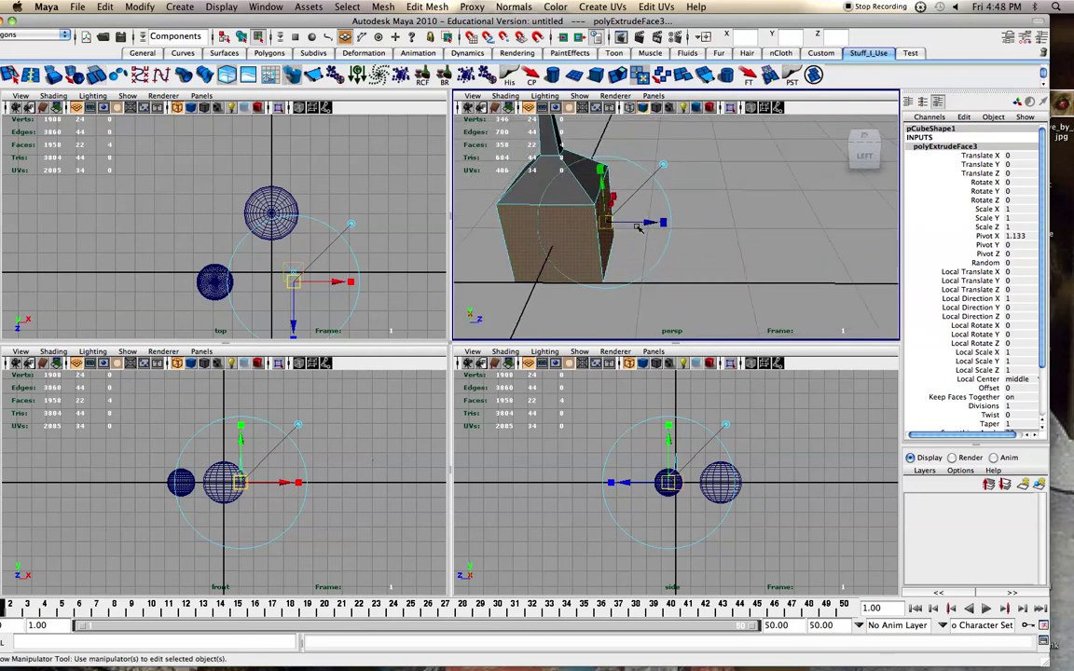
pyautogui.moveTo(643, 224); pyautogui.dragTo(704, 226)
pyautogui.hotkey('ctrl', 'z')
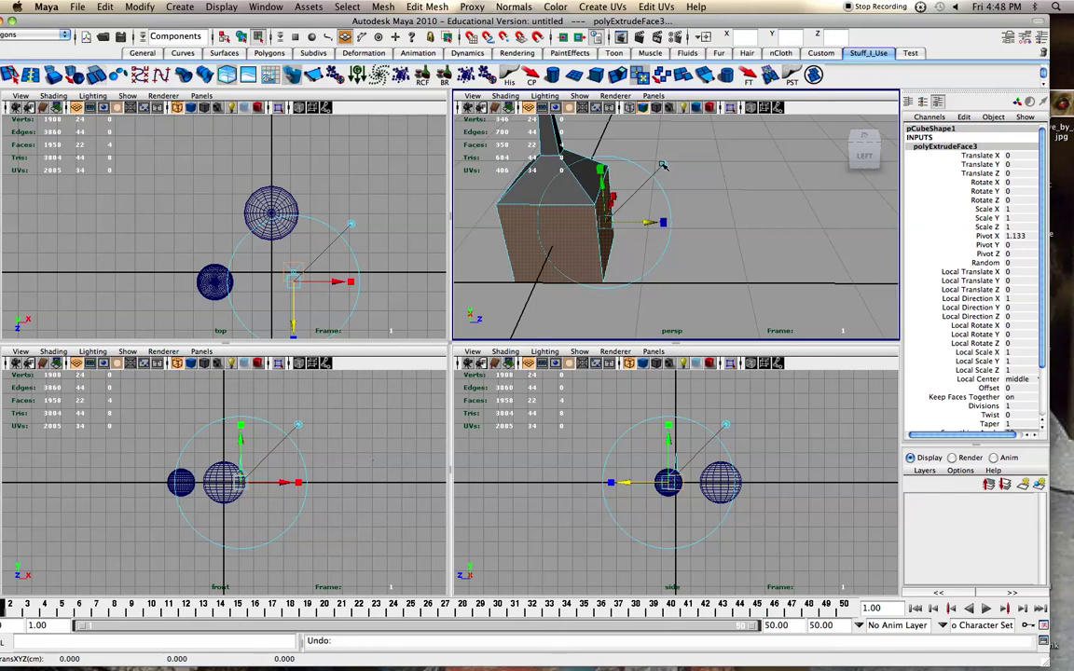
# Step: Switch the extrude manipulator to world axes, try shifting the side faces along Z, and undo the shift
pyautogui.click(662, 165)
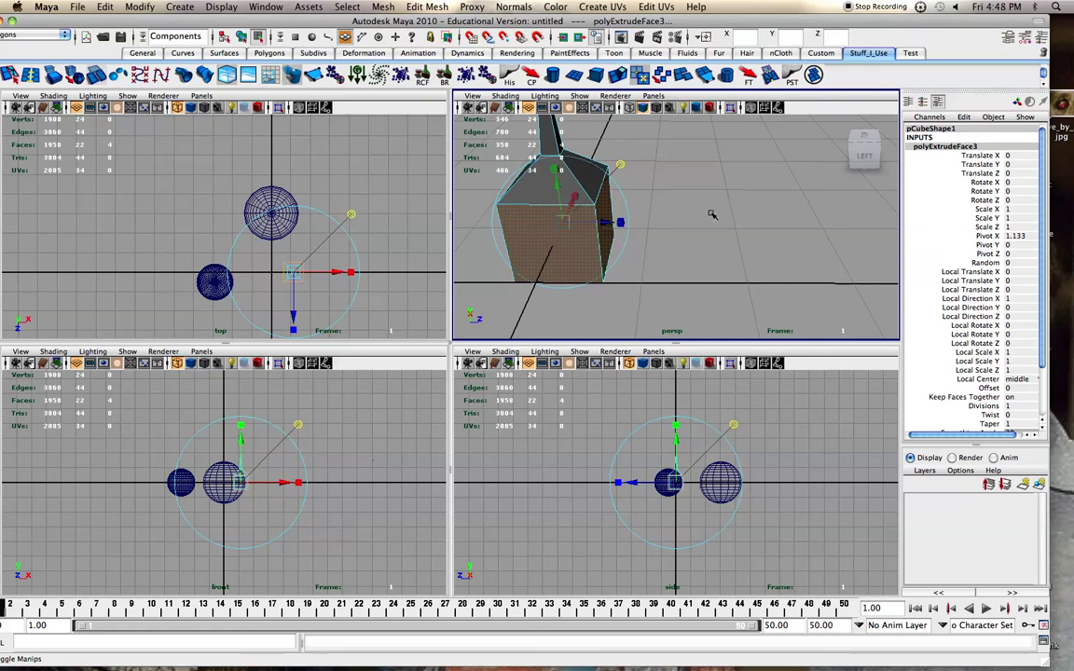
pyautogui.moveTo(619, 222)
pyautogui.mouseDown()
pyautogui.moveTo(704, 223)
pyautogui.moveTo(588, 224)
pyautogui.moveTo(606, 224)
pyautogui.mouseUp()
pyautogui.hotkey('ctrl', 'z')
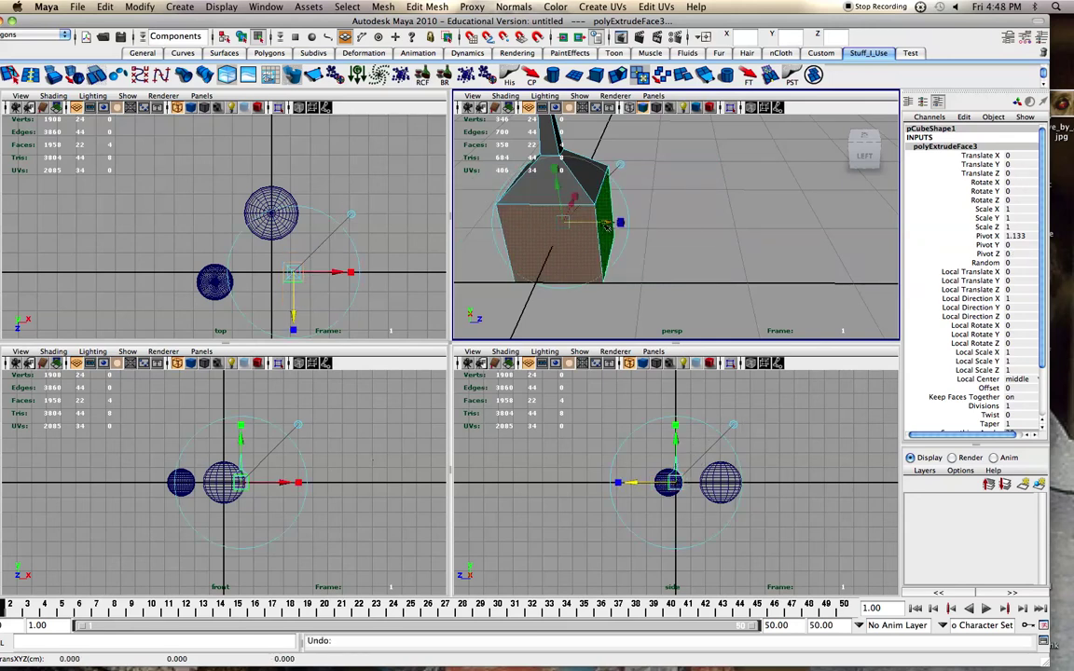
# Step: Try scaling the extruded side faces to 0.674 in Y and shifting them along Z, then undo everything including the extrusion
pyautogui.moveTo(554, 170); pyautogui.dragTo(559, 187)
pyautogui.moveTo(620, 222); pyautogui.dragTo(597, 223)
pyautogui.hotkey('ctrl', 'z')
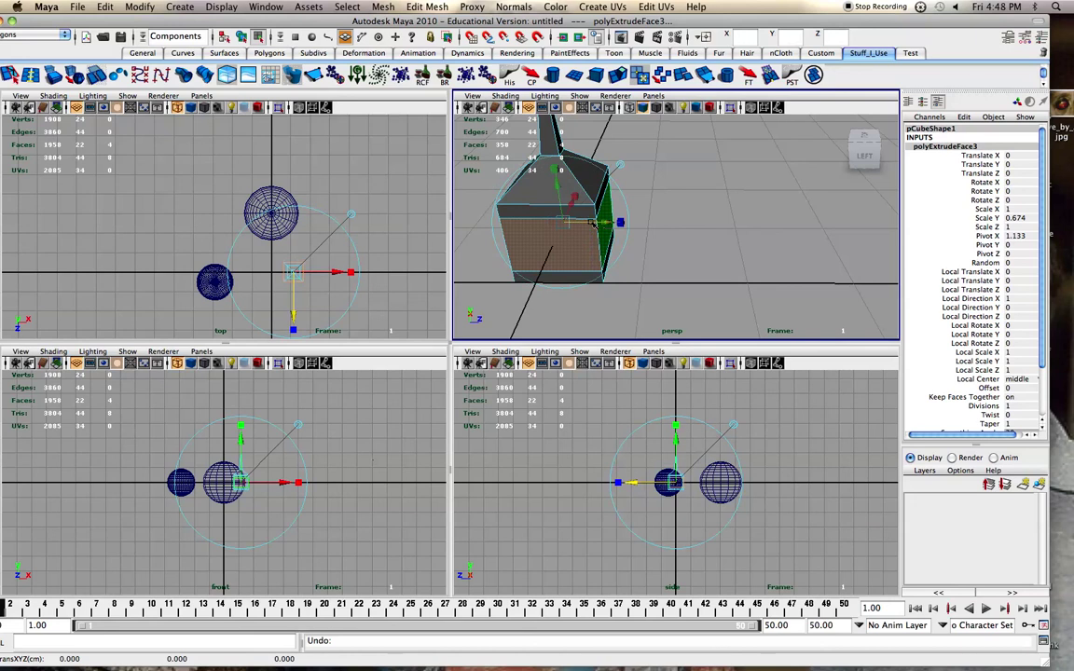
pyautogui.hotkey('ctrl', 'z')
pyautogui.hotkey('ctrl', 'z')
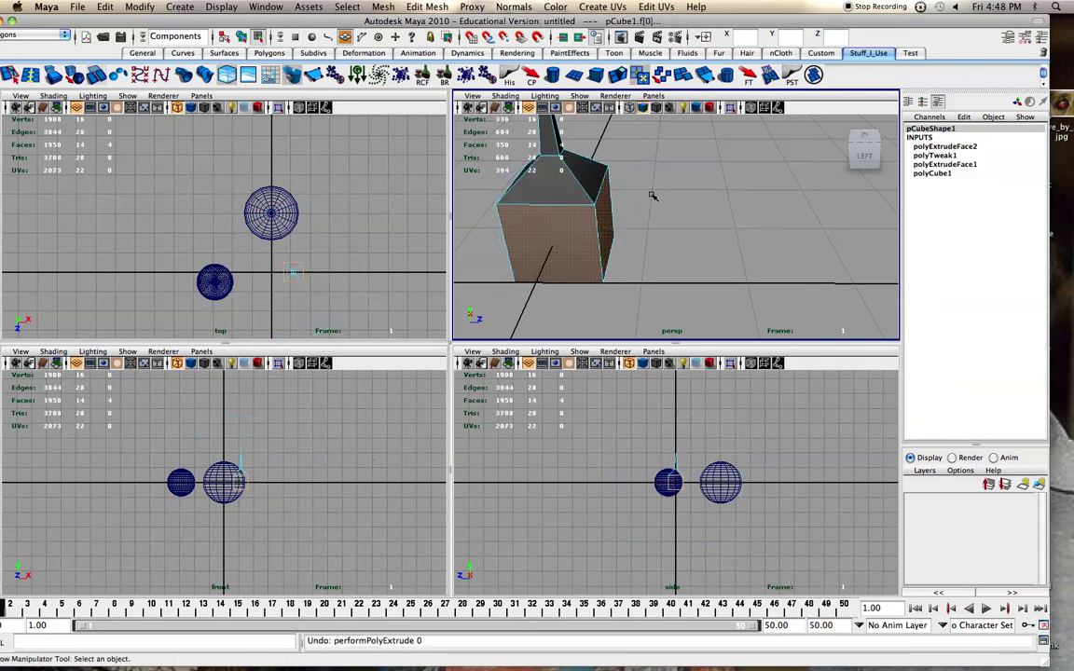
# Step: Extrude the four side faces again, try pulling them outward and adjusting them, then undo back to before the extrusion
pyautogui.click(618, 77)
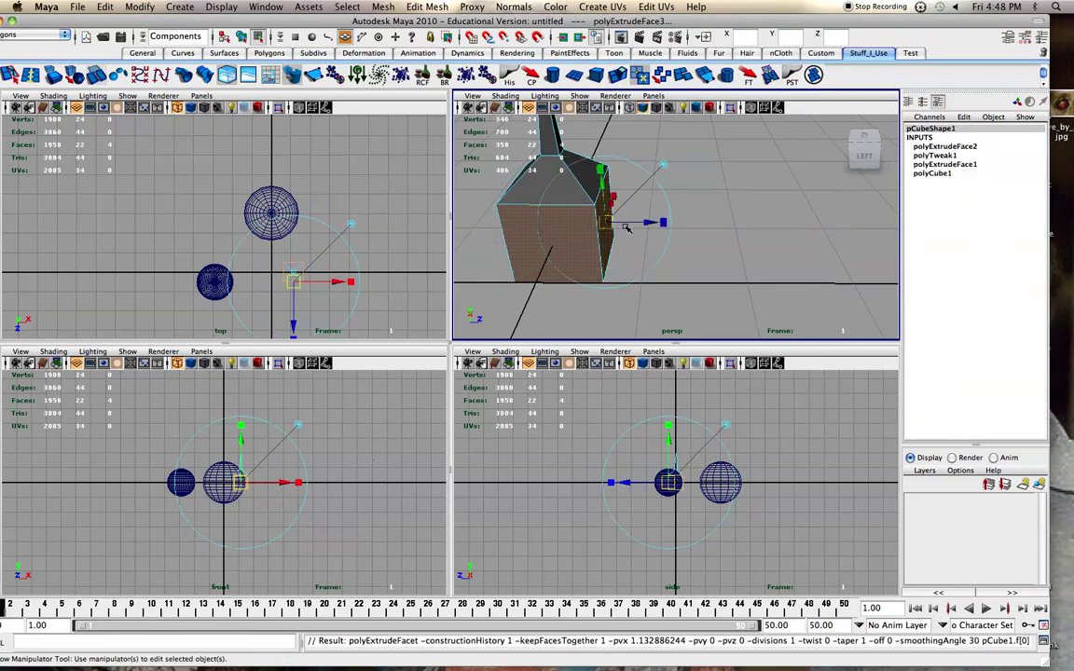
pyautogui.moveTo(643, 225); pyautogui.dragTo(667, 225)
pyautogui.moveTo(625, 174); pyautogui.dragTo(633, 231)
pyautogui.press('z')
pyautogui.press('z')
pyautogui.press('z')
pyautogui.press('z')
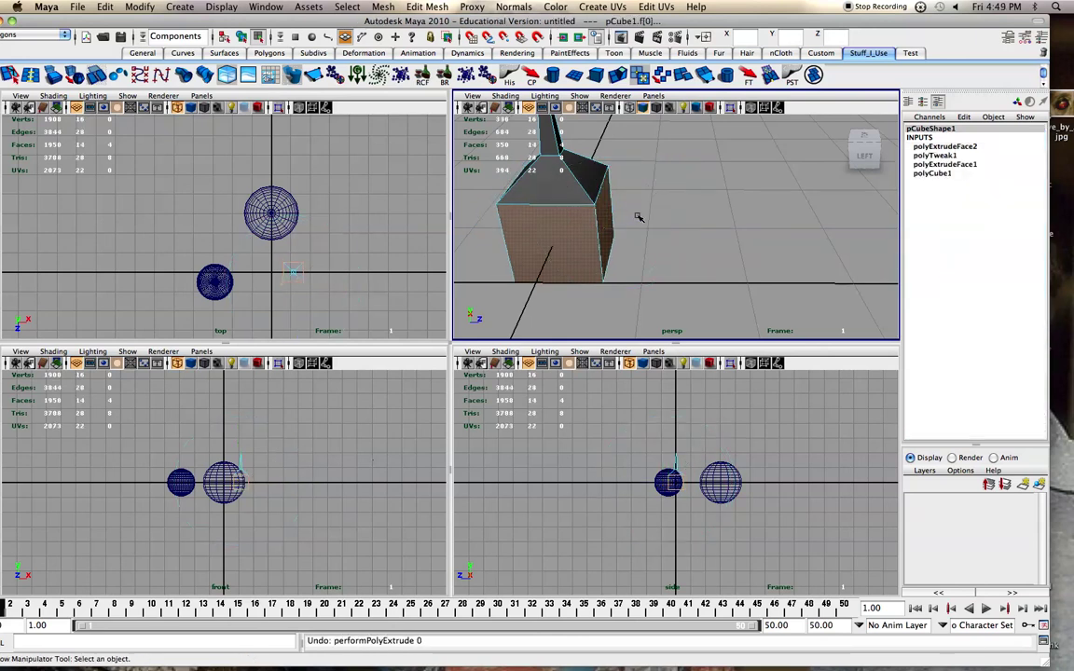
# Step: Clear the face selection on the cube and turn off the Keep Faces Together option
pyautogui.click(638, 219)
pyautogui.keyDown('alt'); pyautogui.moveTo(546, 251); pyautogui.dragTo(572, 293, button='middle'); pyautogui.keyUp('alt')
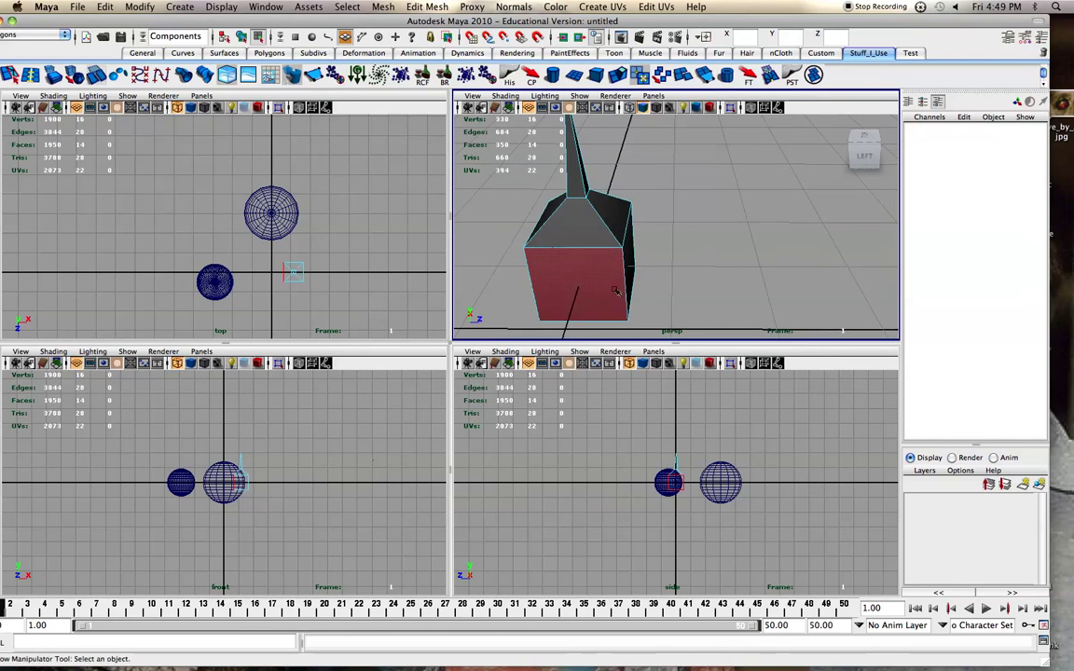
pyautogui.click(416, 7)
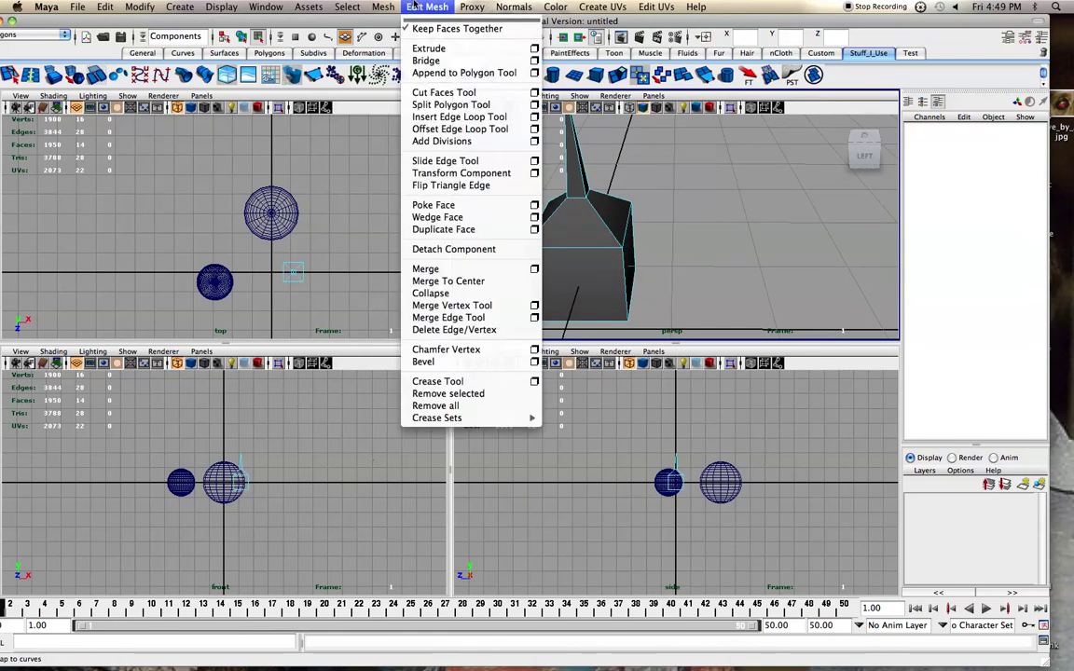
pyautogui.click(417, 6)
pyautogui.click(417, 6)
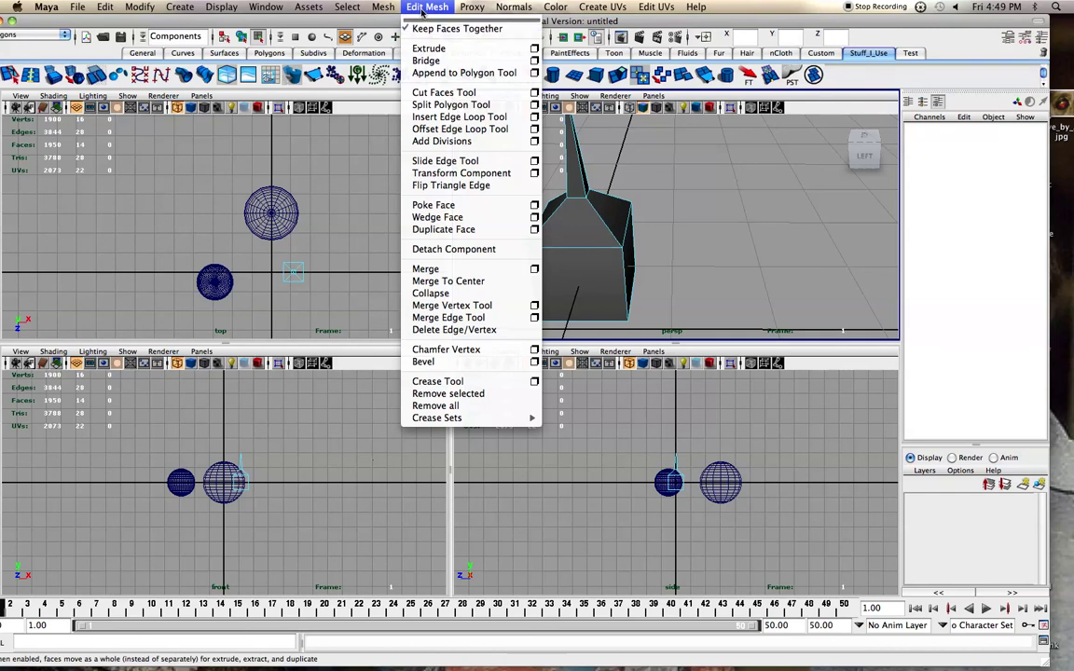
pyautogui.click(424, 28)
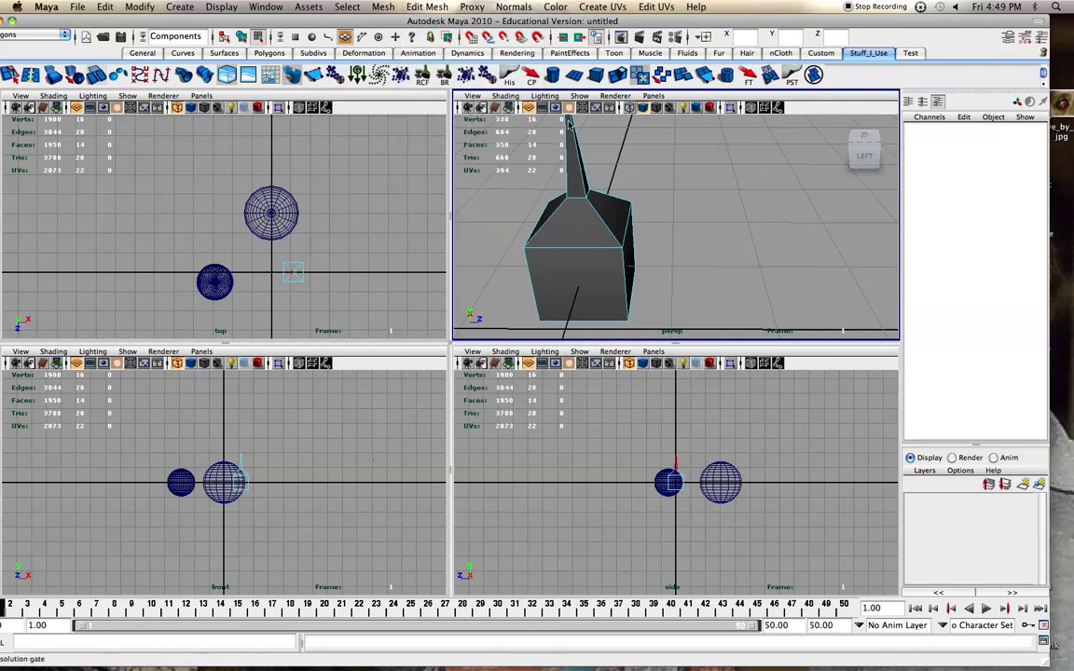
# Step: Select several of the cube's side faces one after another
pyautogui.keyDown('alt'); pyautogui.moveTo(579, 278); pyautogui.dragTo(567, 277); pyautogui.keyUp('alt')
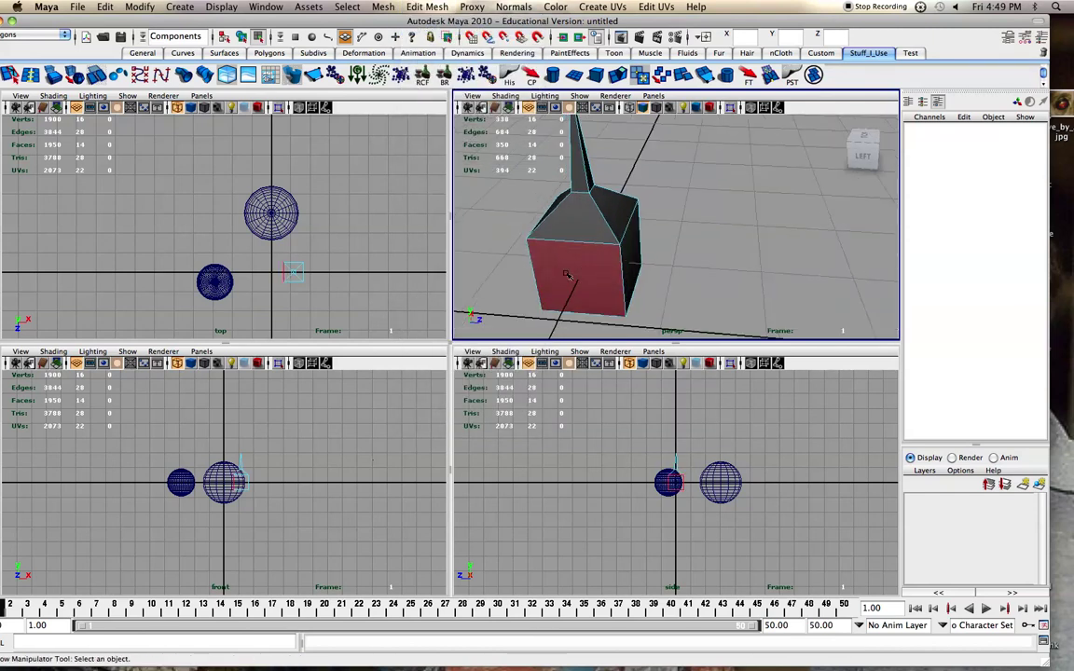
pyautogui.click(567, 272)
pyautogui.click(639, 270)
pyautogui.keyDown('alt'); pyautogui.moveTo(639, 269); pyautogui.dragTo(618, 297); pyautogui.keyUp('alt')
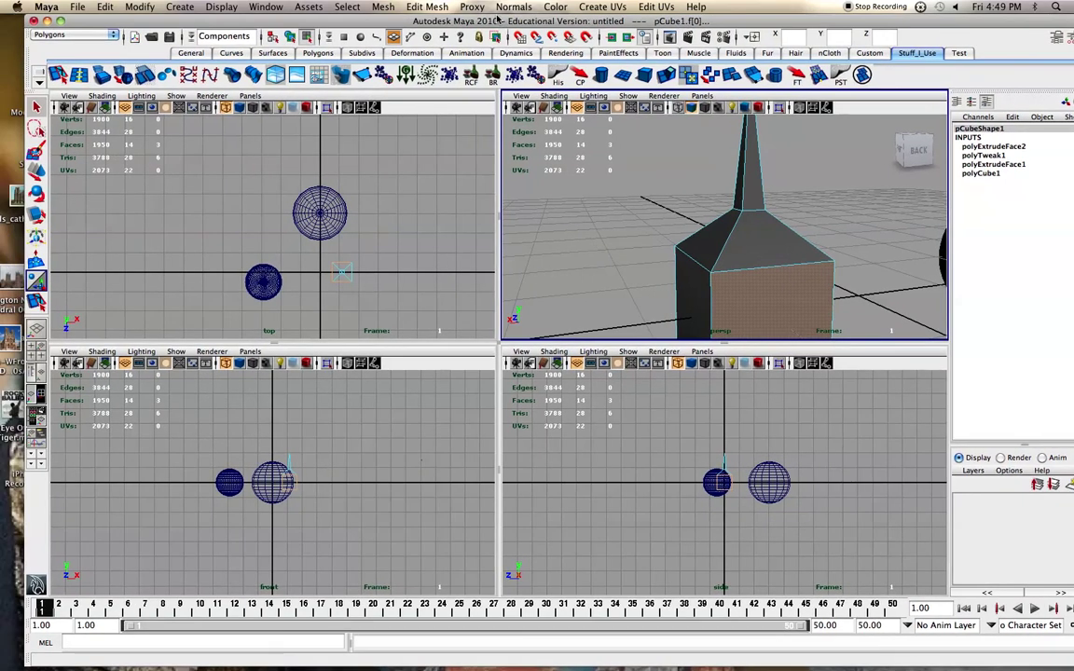
pyautogui.keyDown('alt'); pyautogui.moveTo(624, 248); pyautogui.dragTo(562, 239); pyautogui.keyUp('alt')
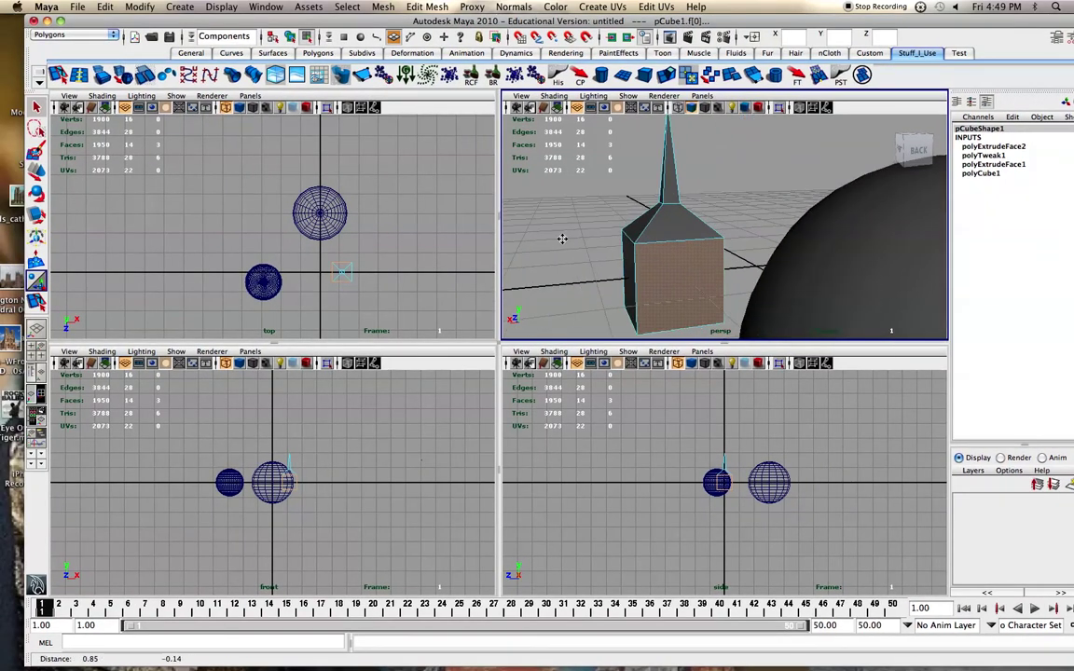
# Step: Switch to the Paint Selection Tool and brush over the sloped roof faces and spire to add them to the selection
pyautogui.press('q')
pyautogui.click(662, 271)
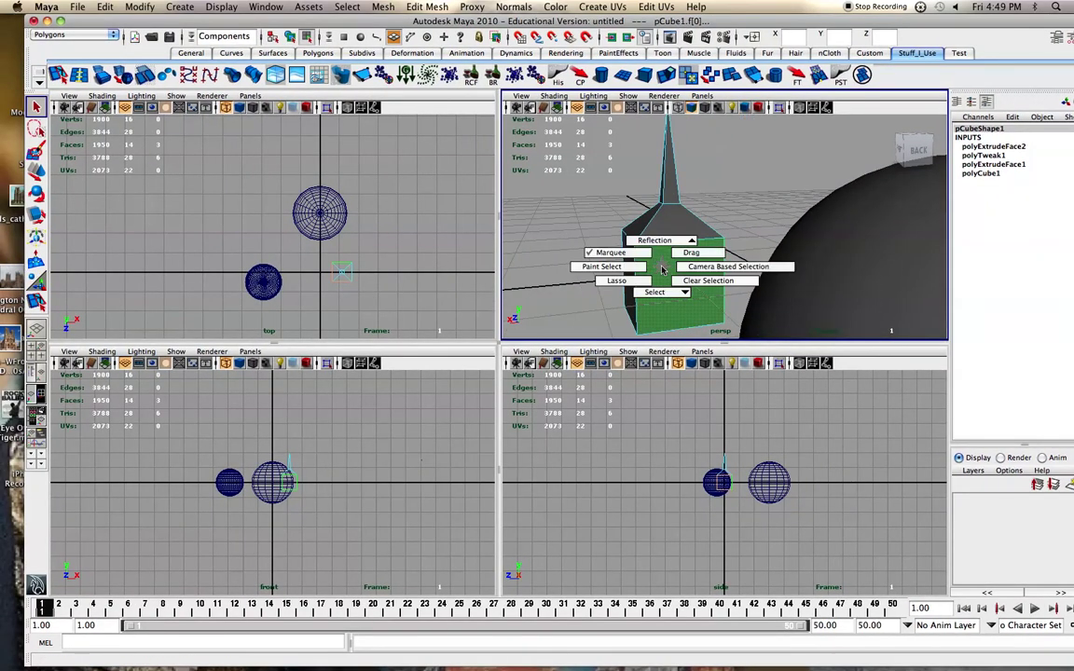
pyautogui.click(624, 266)
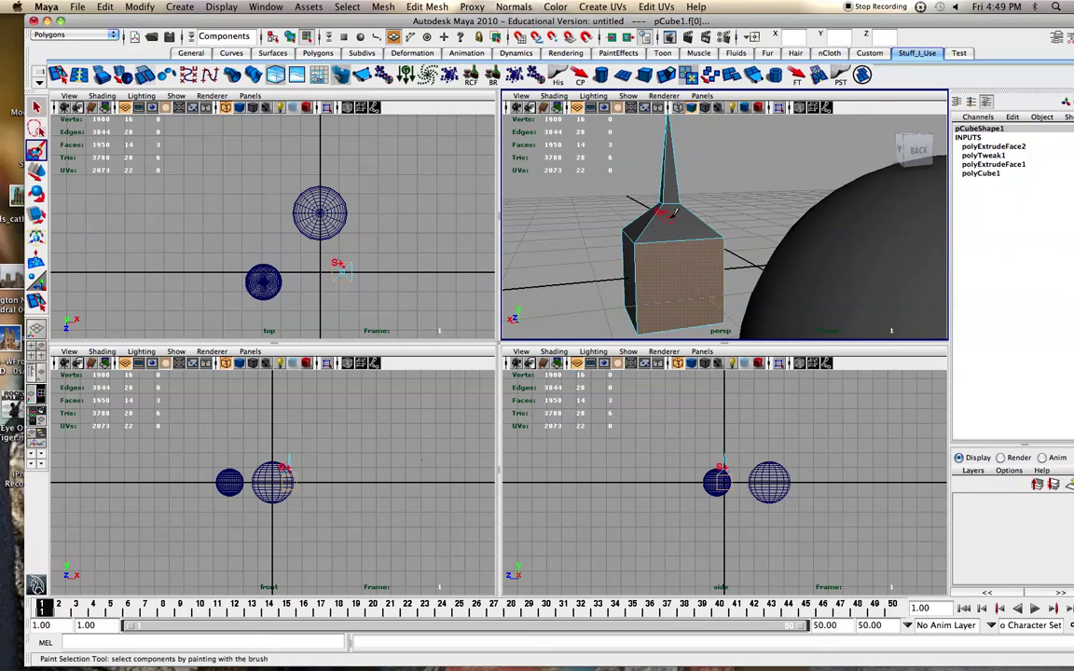
pyautogui.moveTo(680, 220); pyautogui.dragTo(631, 238)
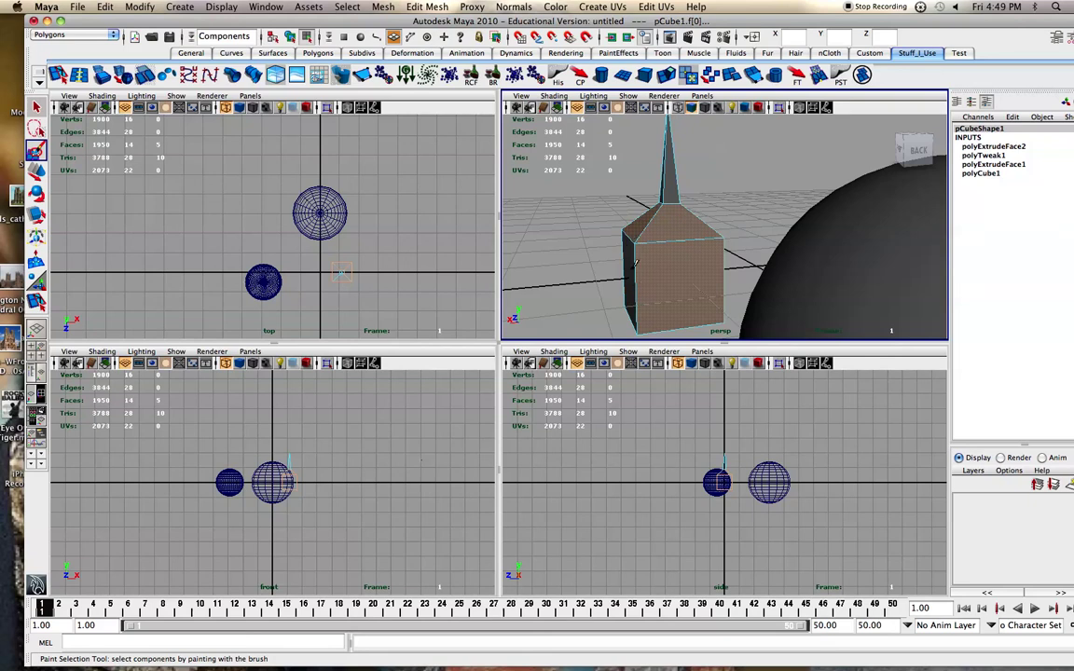
pyautogui.moveTo(675, 189)
pyautogui.mouseDown()
pyautogui.moveTo(677, 176)
pyautogui.moveTo(795, 200)
pyautogui.moveTo(688, 189)
pyautogui.moveTo(661, 236)
pyautogui.mouseUp()
# Step: Try the Lasso Tool by repeatedly encircling groups of side and roof faces, clearing the selection between attempts and at the end
pyautogui.press('q')
pyautogui.click(706, 223)
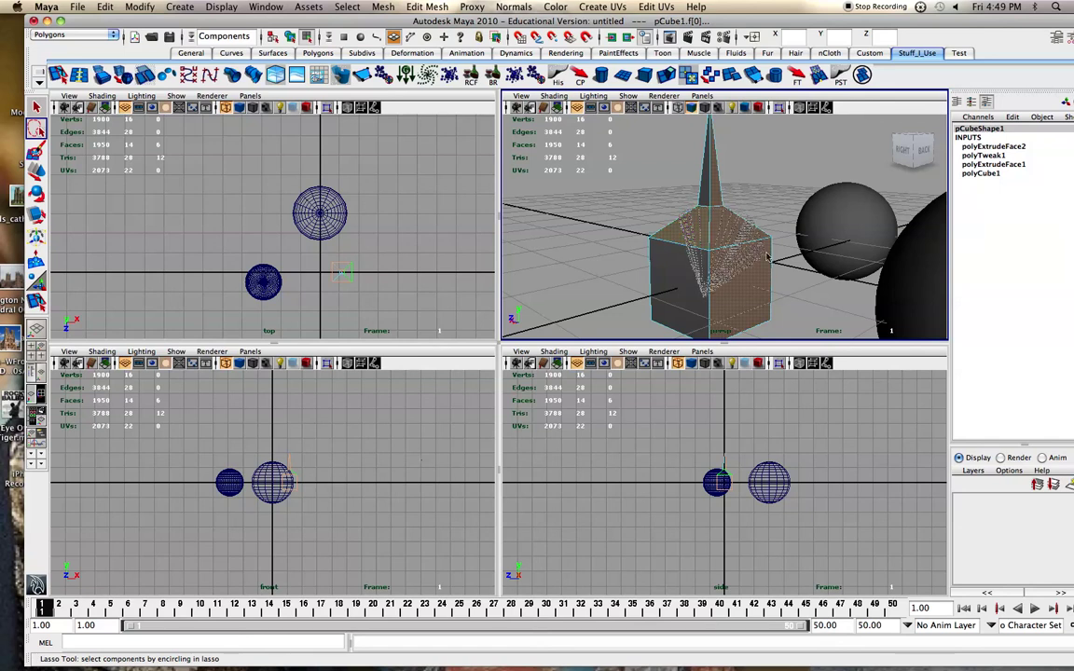
pyautogui.moveTo(755, 291); pyautogui.dragTo(755, 291)
pyautogui.press('q')
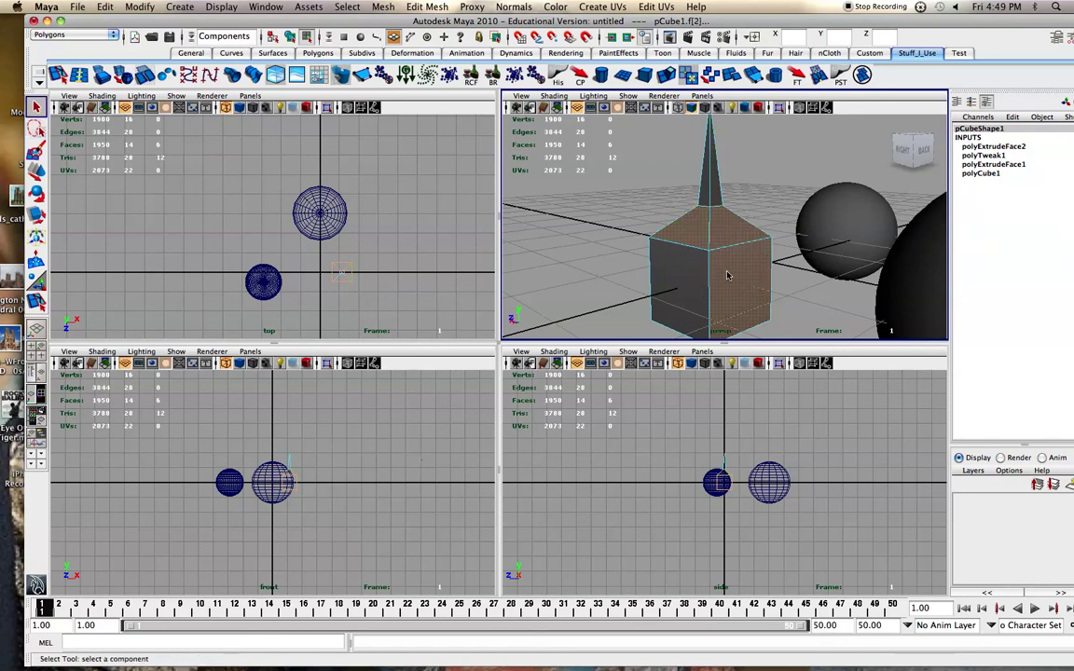
pyautogui.click(761, 205)
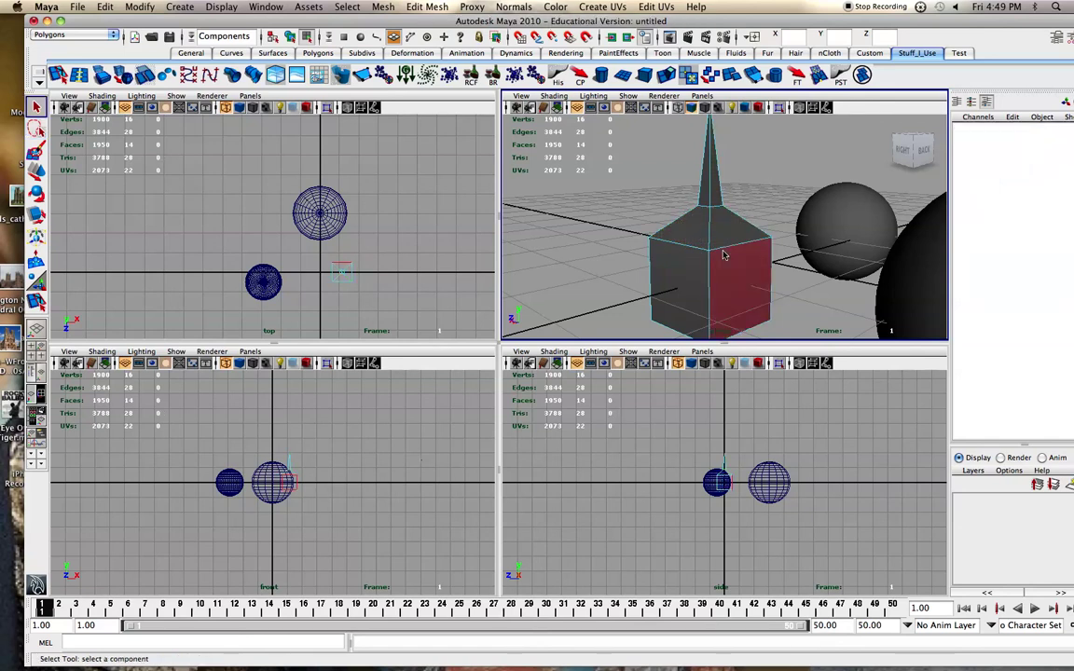
pyautogui.moveTo(691, 243)
pyautogui.mouseDown()
pyautogui.moveTo(716, 259)
pyautogui.moveTo(663, 255)
pyautogui.moveTo(668, 276)
pyautogui.mouseUp()
pyautogui.press('q')
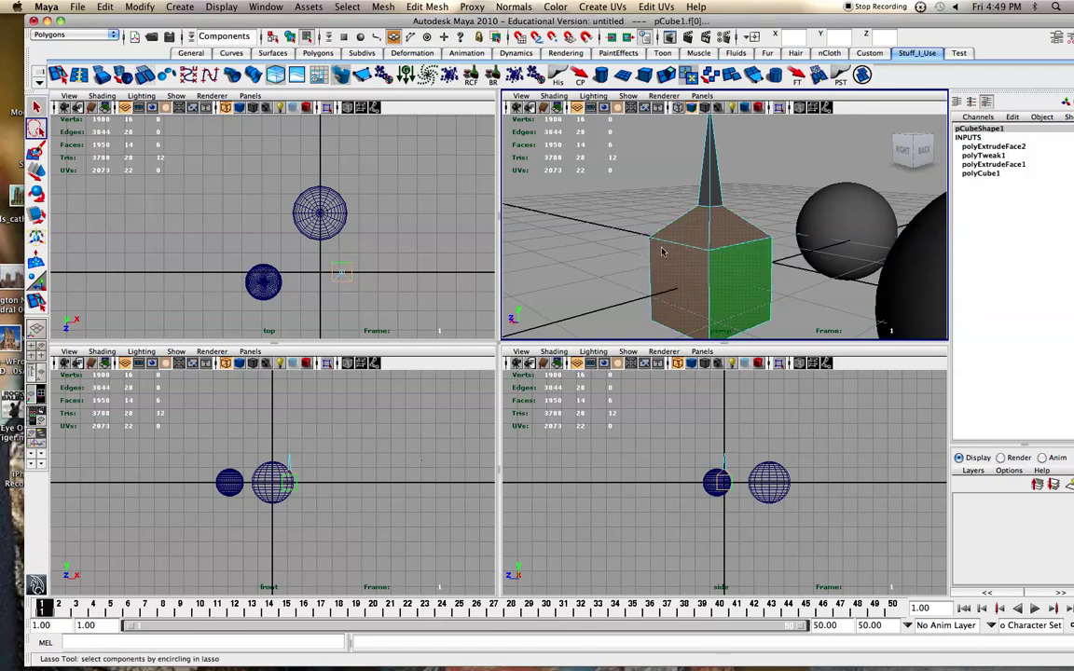
pyautogui.click(709, 185)
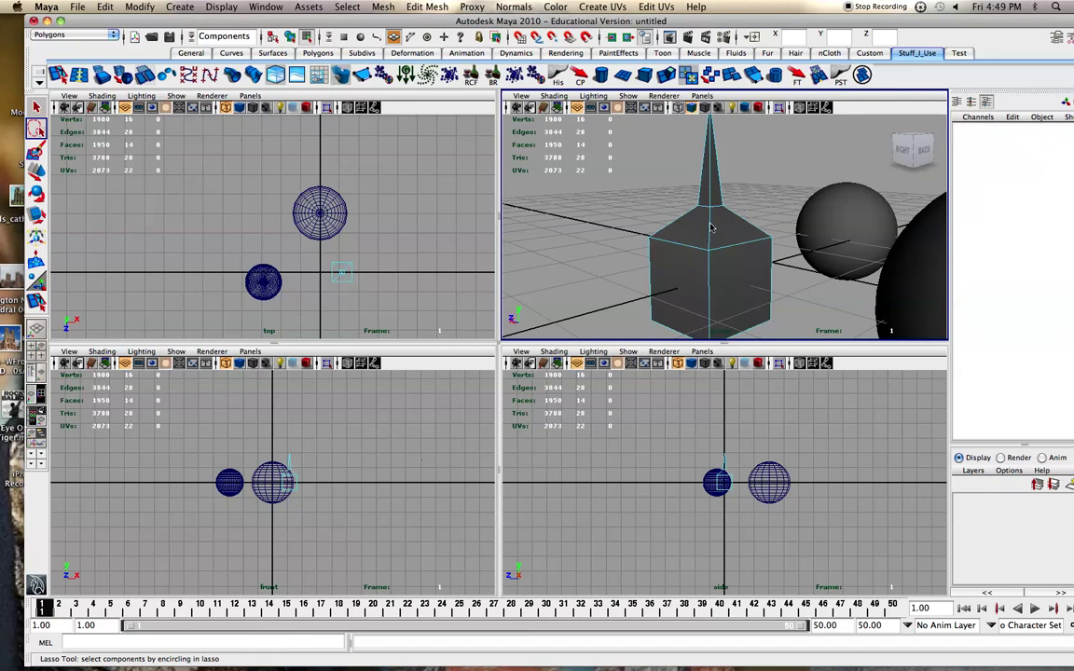
pyautogui.moveTo(692, 299)
pyautogui.mouseDown()
pyautogui.moveTo(615, 196)
pyautogui.moveTo(695, 215)
pyautogui.moveTo(735, 245)
pyautogui.mouseUp()
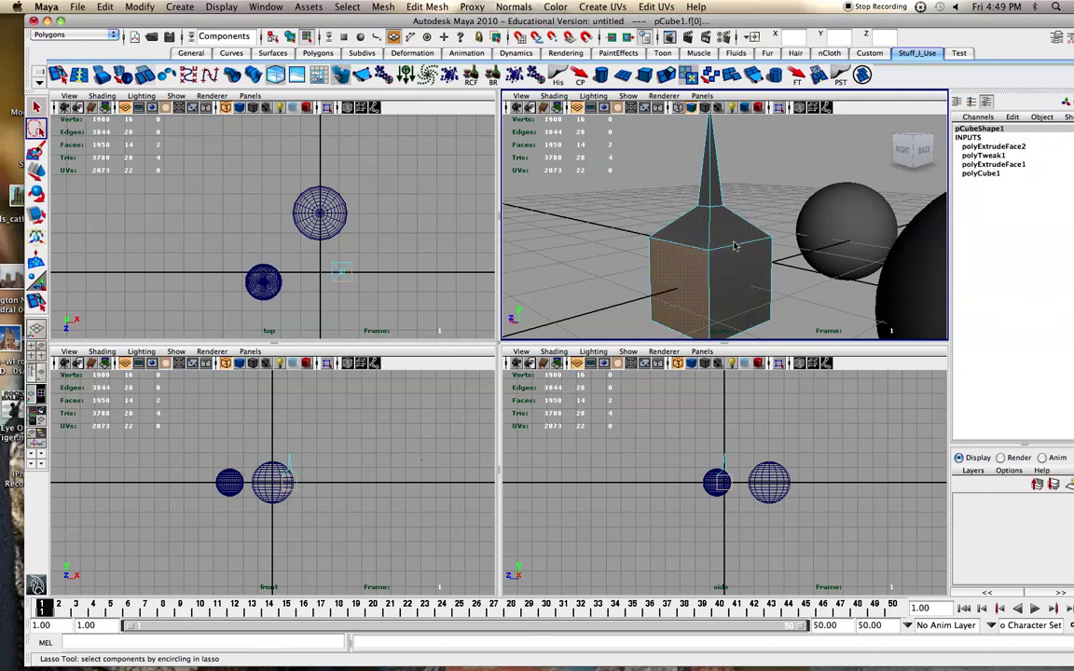
pyautogui.press('q')
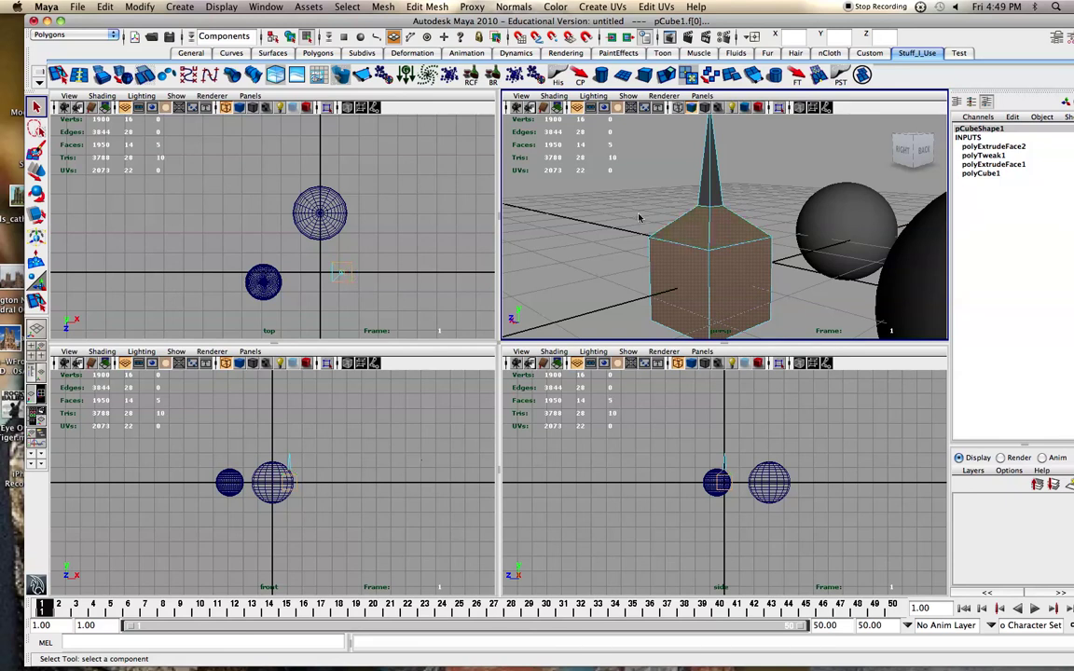
pyautogui.click(640, 254)
# Step: Check the Keep Faces Together setting and select the cube's four side faces
pyautogui.scroll(-1, 640, 255)
pyautogui.click(421, 5)
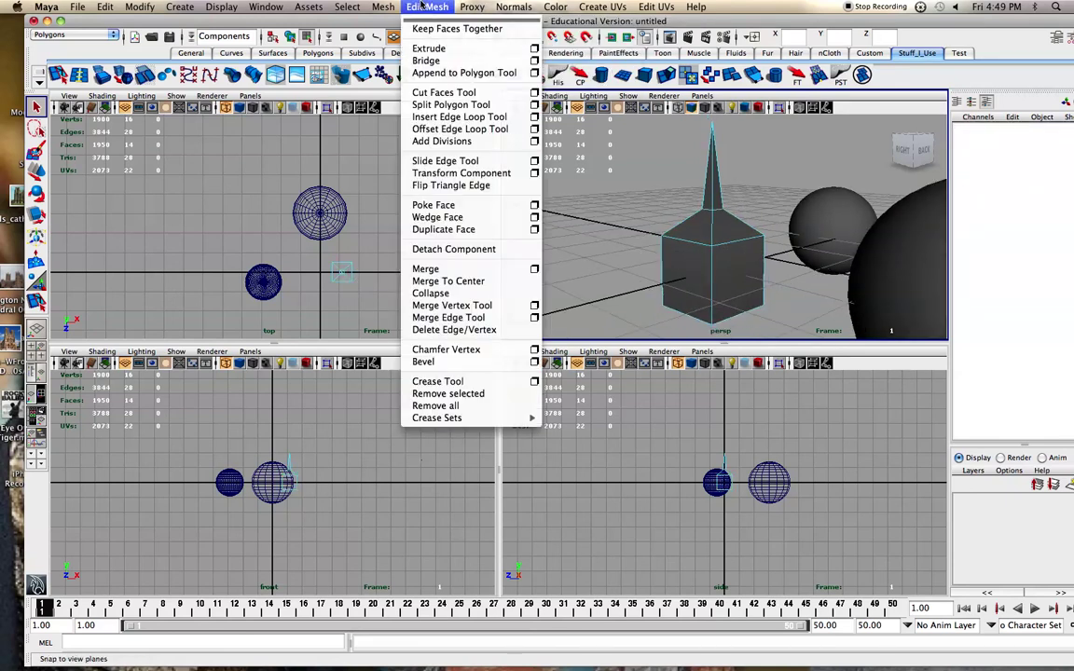
pyautogui.click(421, 5)
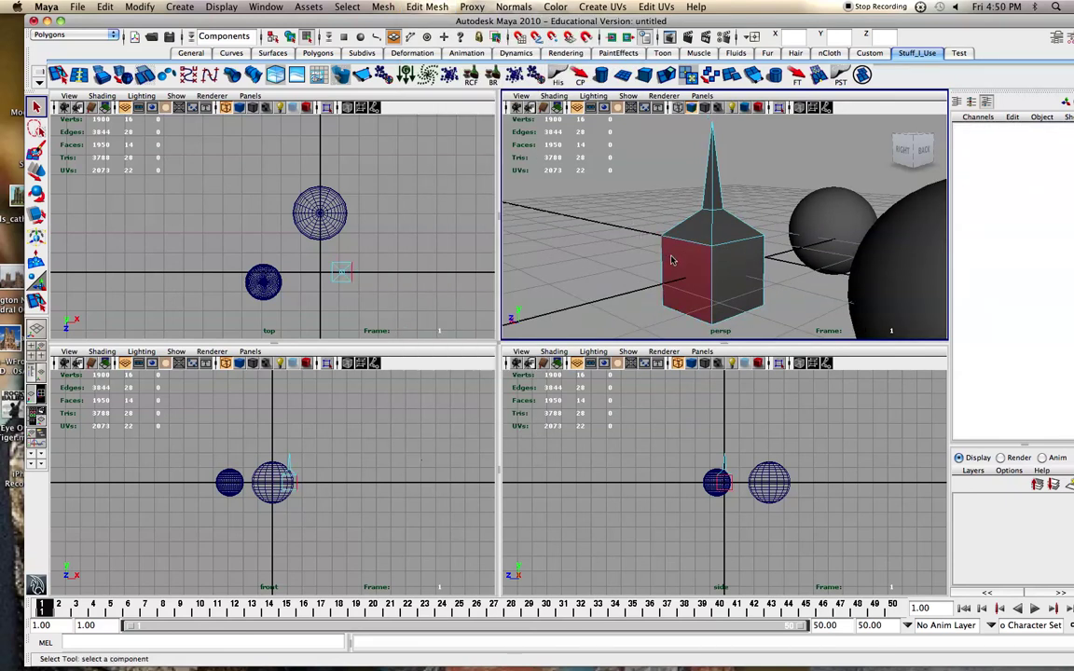
pyautogui.keyDown('alt'); pyautogui.moveTo(677, 268); pyautogui.dragTo(750, 271); pyautogui.keyUp('alt')
pyautogui.click(741, 284)
pyautogui.keyDown('shift'); pyautogui.click(783, 281); pyautogui.keyUp('shift')
pyautogui.keyDown('shift'); pyautogui.click(784, 277); pyautogui.keyUp('shift')
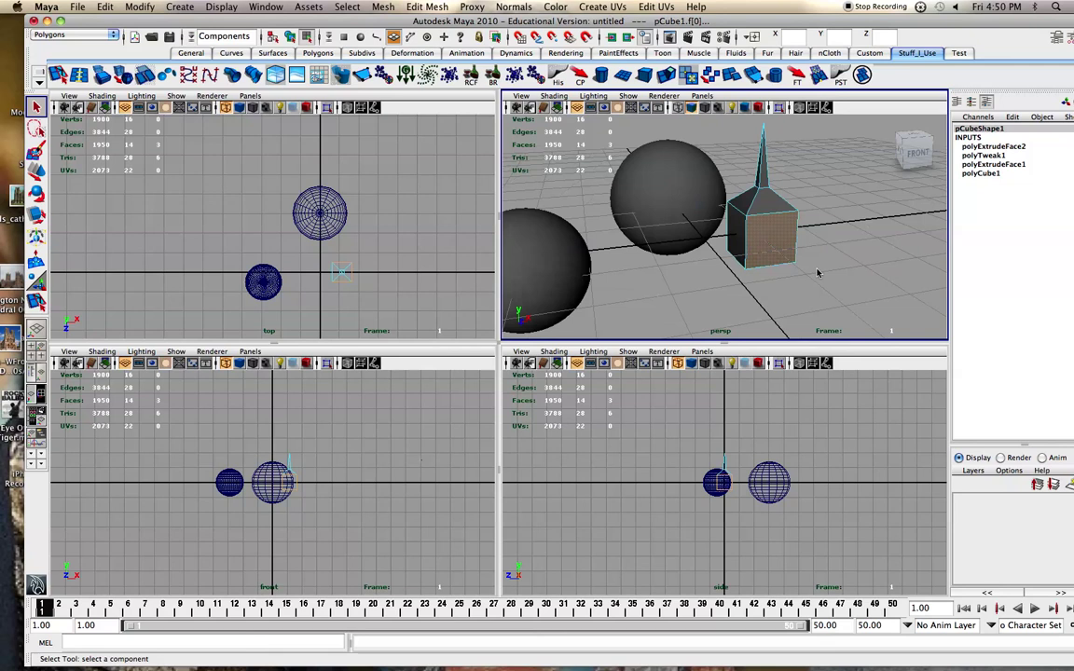
pyautogui.click(741, 235)
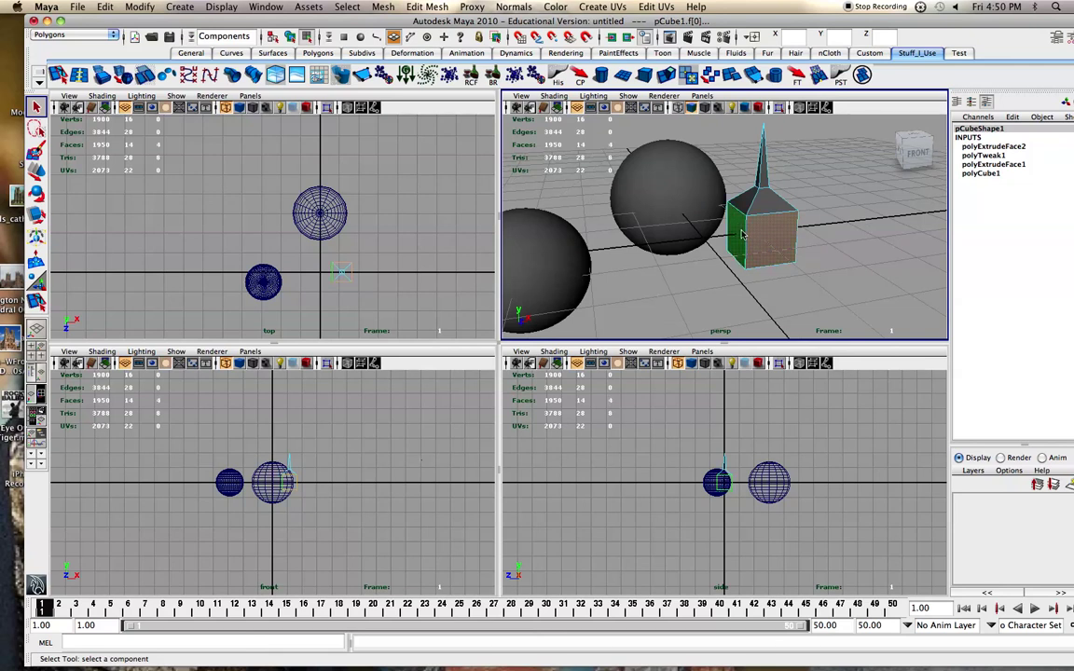
# Step: Extrude the four side faces separately, pull them outward about 0.353 along local Z, and undo the extrusion
pyautogui.click(672, 79)
pyautogui.keyDown('alt'); pyautogui.moveTo(754, 284); pyautogui.dragTo(774, 268); pyautogui.keyUp('alt')
pyautogui.scroll(2, 776, 246)
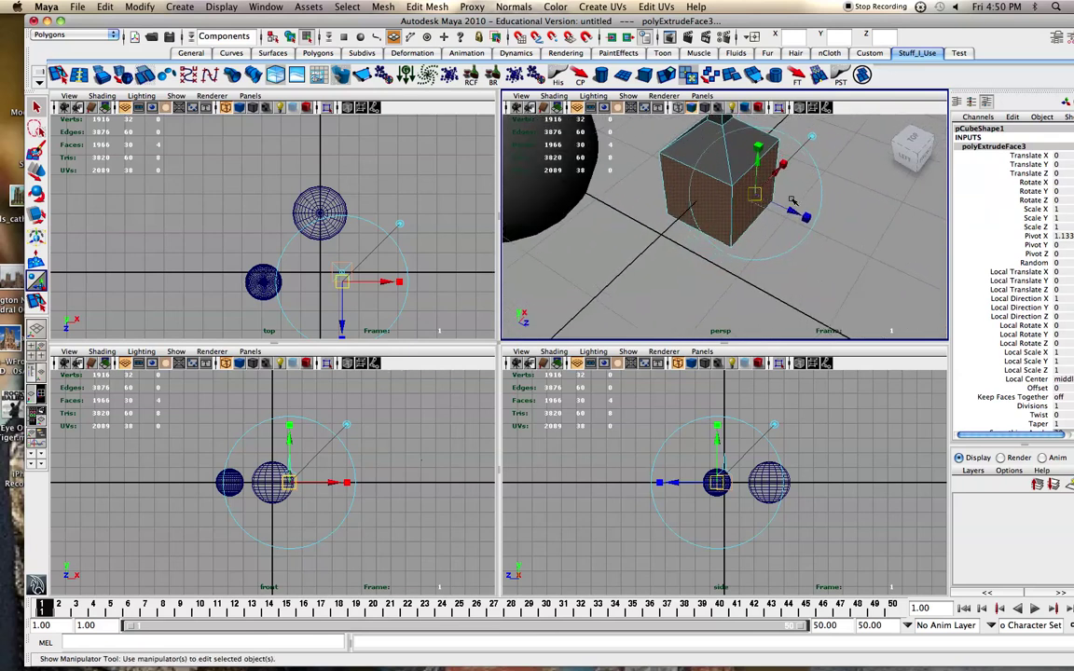
pyautogui.moveTo(792, 212); pyautogui.dragTo(817, 224)
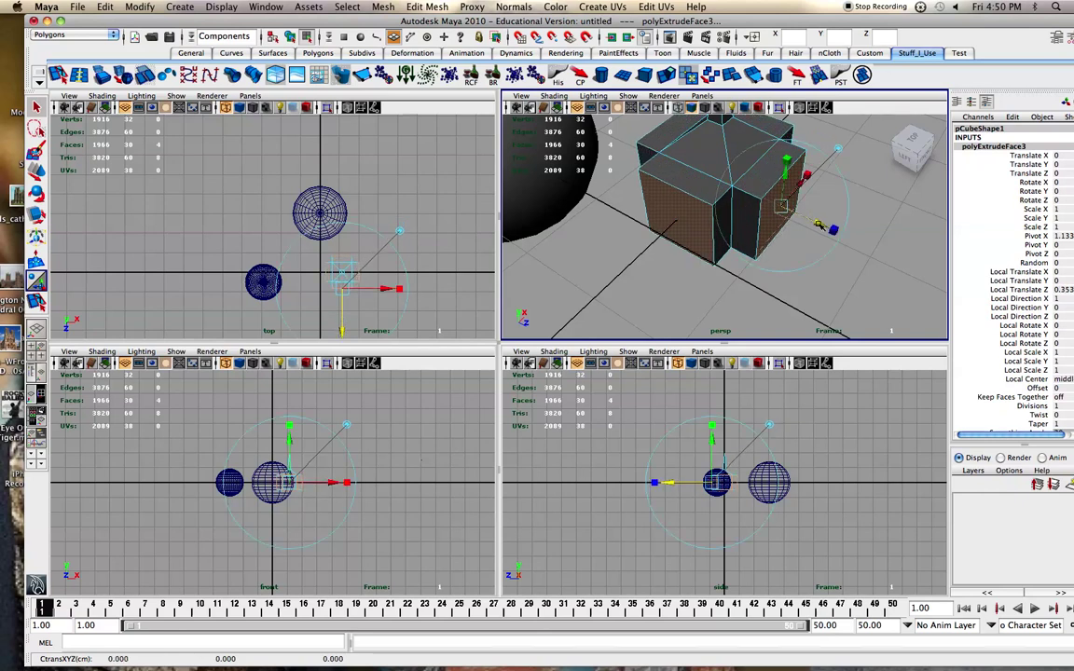
pyautogui.press('z')
pyautogui.press('z')
# Step: Extrude only the cube's front side face and pull it outward along its local Z
pyautogui.click(758, 203)
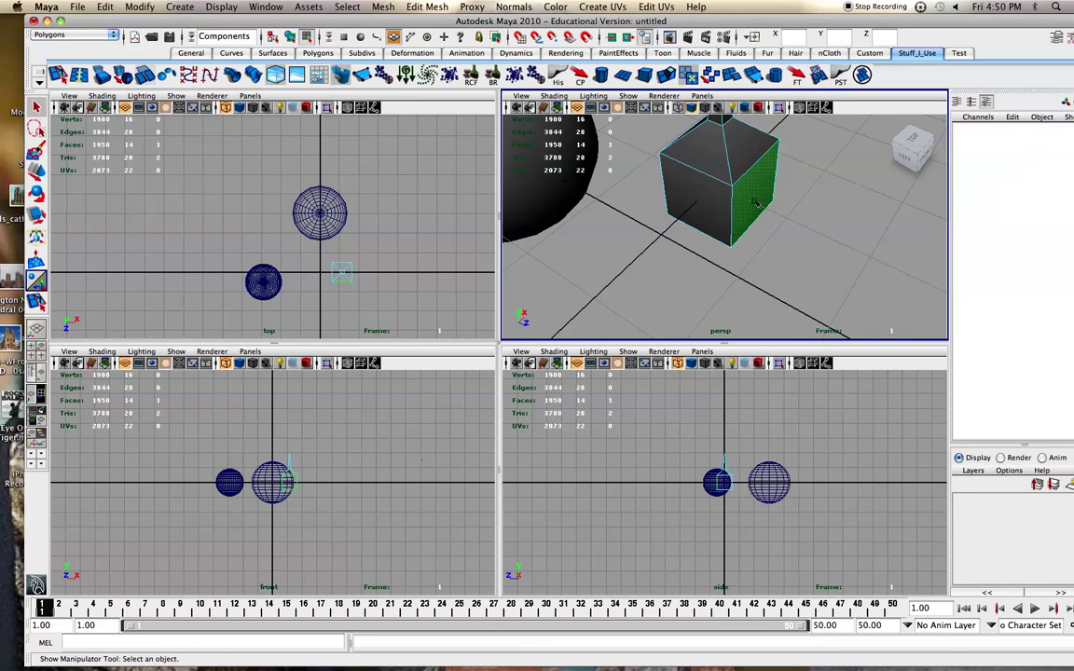
pyautogui.press('g')
pyautogui.moveTo(791, 211); pyautogui.dragTo(815, 221)
# Step: Extrude the cube's adjacent left side face and pull it outward along its local Z
pyautogui.click(699, 210)
pyautogui.scroll(2, 699, 210)
pyautogui.scroll(5, 697, 210)
pyautogui.scroll(-3, 677, 221)
pyautogui.scroll(-5, 720, 221)
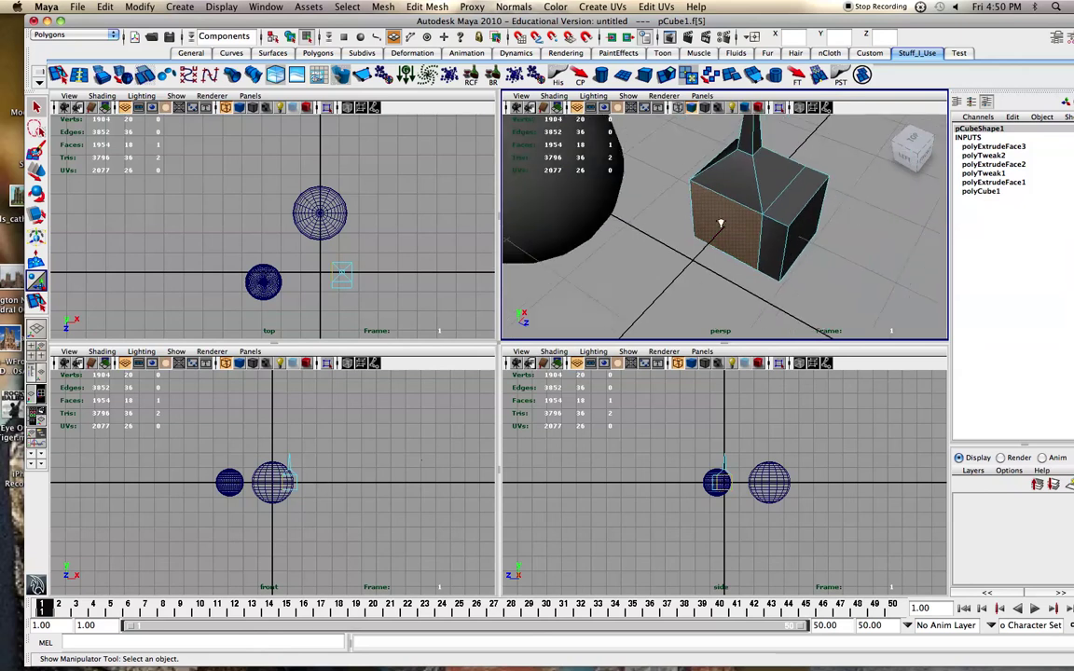
pyautogui.scroll(5, 721, 221)
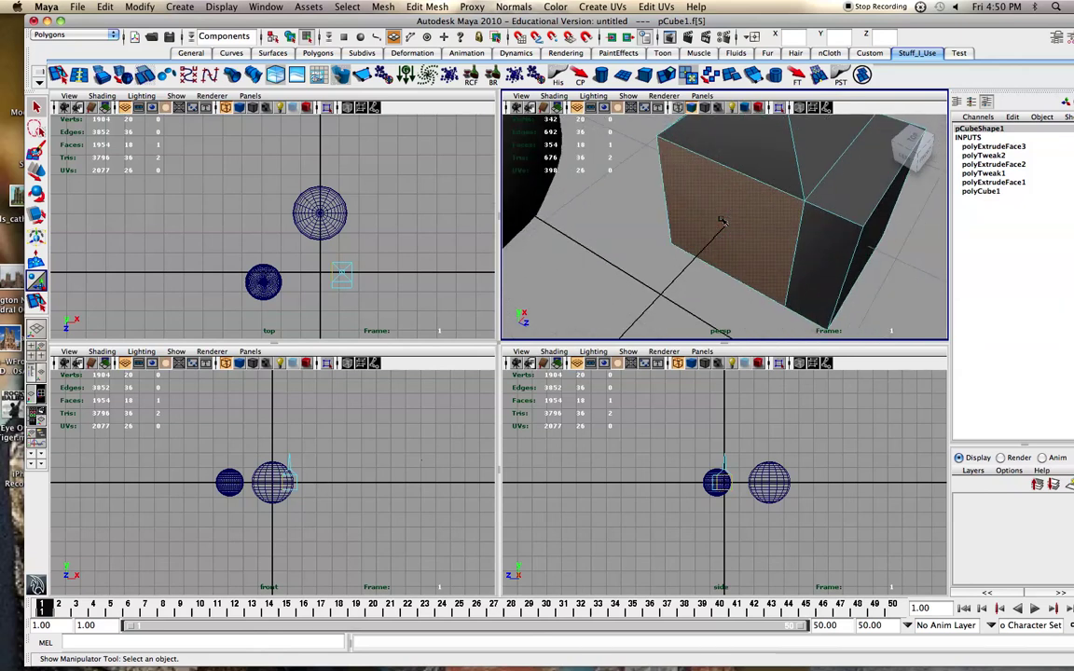
pyautogui.hotkey('ctrl', 'e')
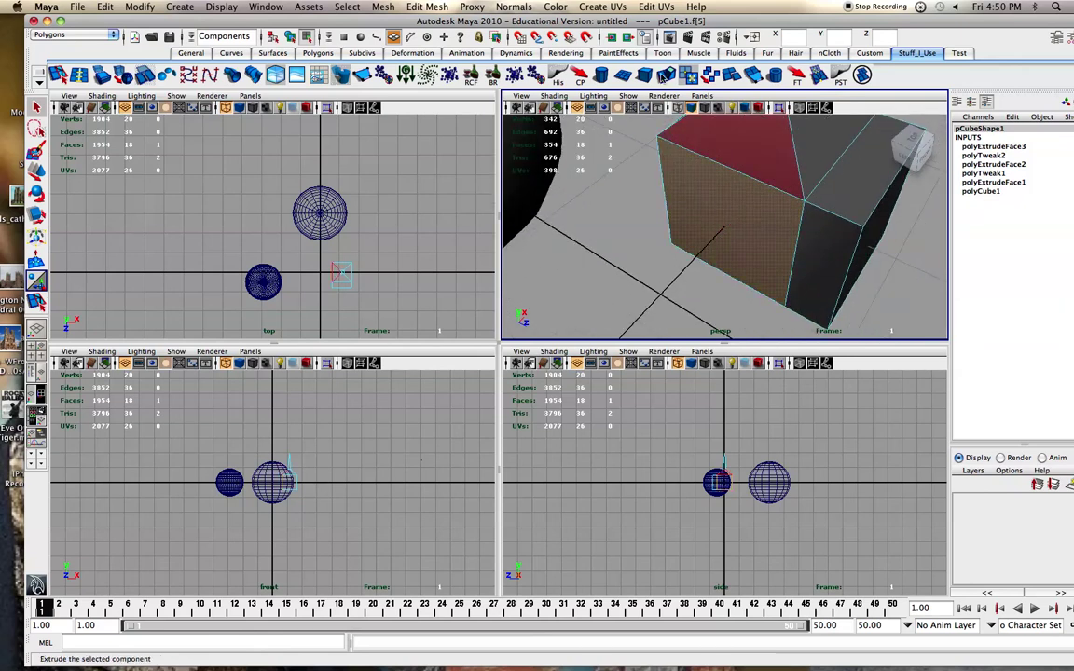
pyautogui.click(664, 77)
pyautogui.moveTo(694, 251); pyautogui.dragTo(794, 252)
# Step: Extrude the cube's back side face and pull it outward about 0.181 along its local Z
pyautogui.click(649, 228)
pyautogui.press('g')
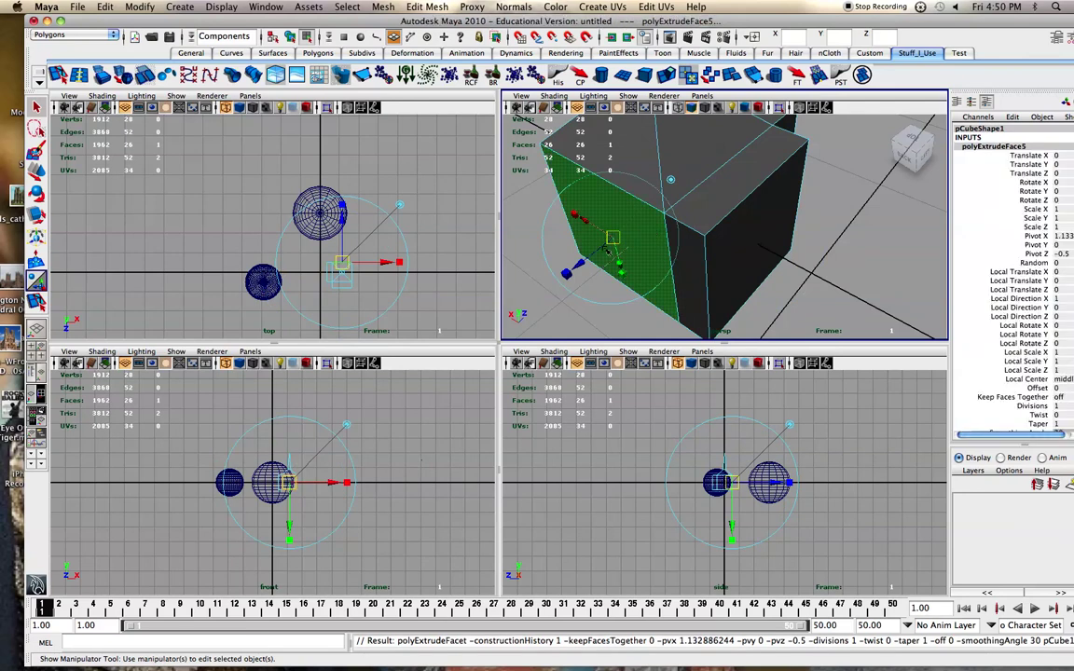
pyautogui.moveTo(586, 262); pyautogui.dragTo(557, 279)
pyautogui.keyDown('alt'); pyautogui.moveTo(593, 202); pyautogui.dragTo(745, 263, button='middle'); pyautogui.keyUp('alt')
pyautogui.keyDown('alt'); pyautogui.moveTo(745, 263); pyautogui.dragTo(853, 239); pyautogui.keyUp('alt')
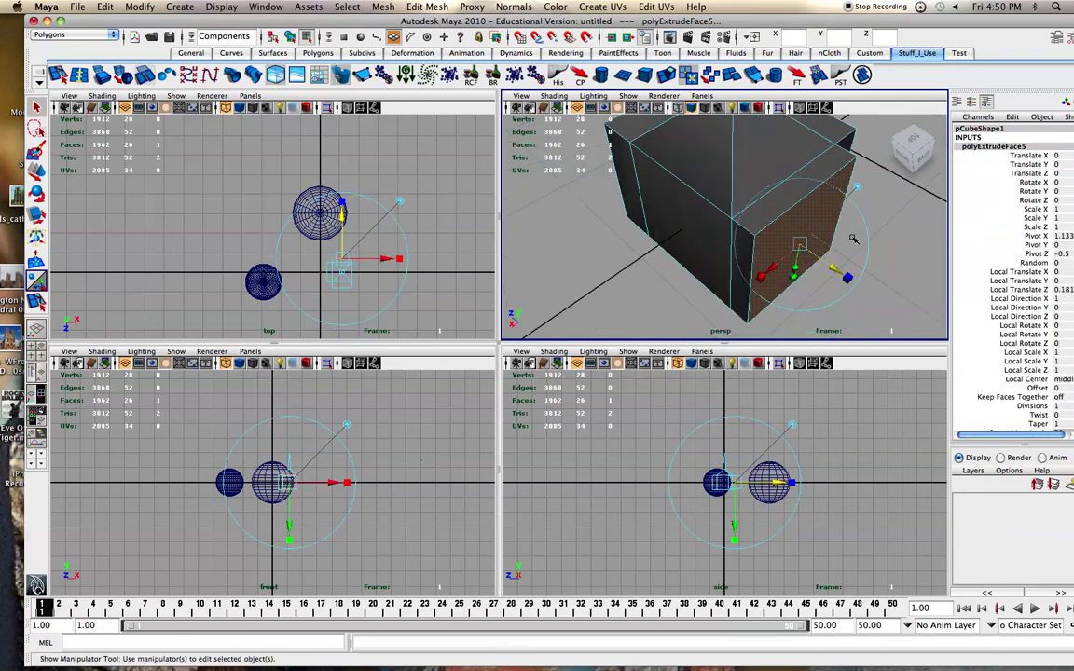
# Step: Extrude the remaining right side face and pull it outward about 0.232 along its local Z
pyautogui.click(713, 241)
pyautogui.hotkey('ctrl', 'e')
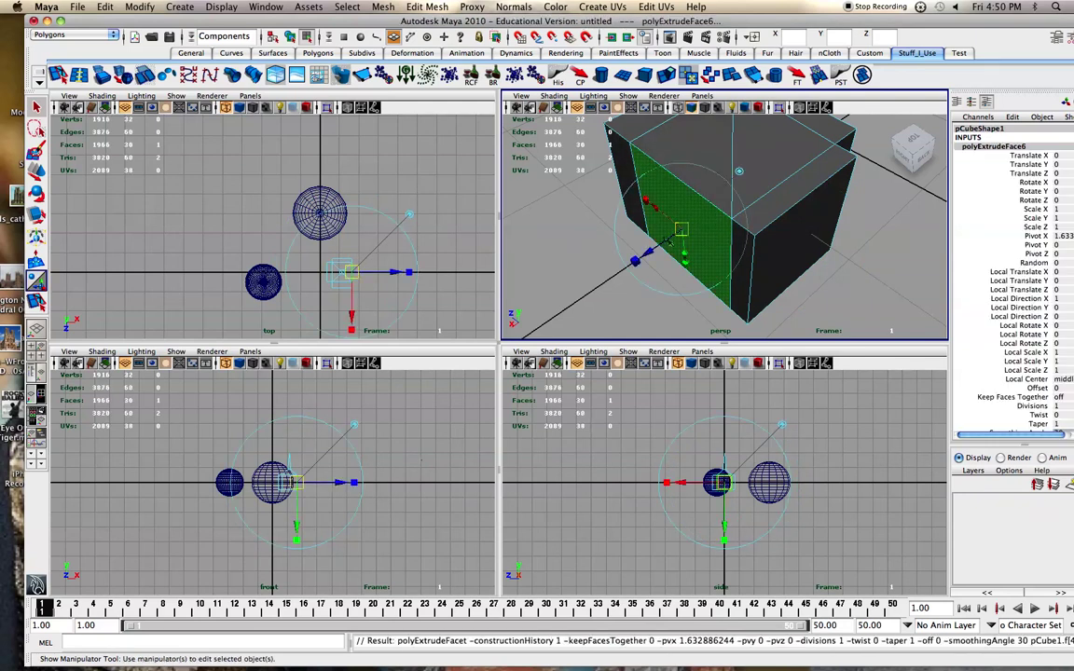
pyautogui.moveTo(650, 207); pyautogui.dragTo(629, 224)
# Step: Select all four outer side faces, extrude them together, and scale the new faces smaller
pyautogui.keyDown('alt'); pyautogui.moveTo(629, 224); pyautogui.dragTo(541, 209, button='right'); pyautogui.keyUp('alt')
pyautogui.keyDown('shift'); pyautogui.click(773, 235); pyautogui.keyUp('shift')
pyautogui.keyDown('alt'); pyautogui.moveTo(773, 235); pyautogui.dragTo(885, 245); pyautogui.keyUp('alt')
pyautogui.keyDown('shift'); pyautogui.click(601, 295); pyautogui.keyUp('shift')
pyautogui.keyDown('alt'); pyautogui.moveTo(601, 295); pyautogui.dragTo(618, 290); pyautogui.keyUp('alt')
pyautogui.click(617, 291)
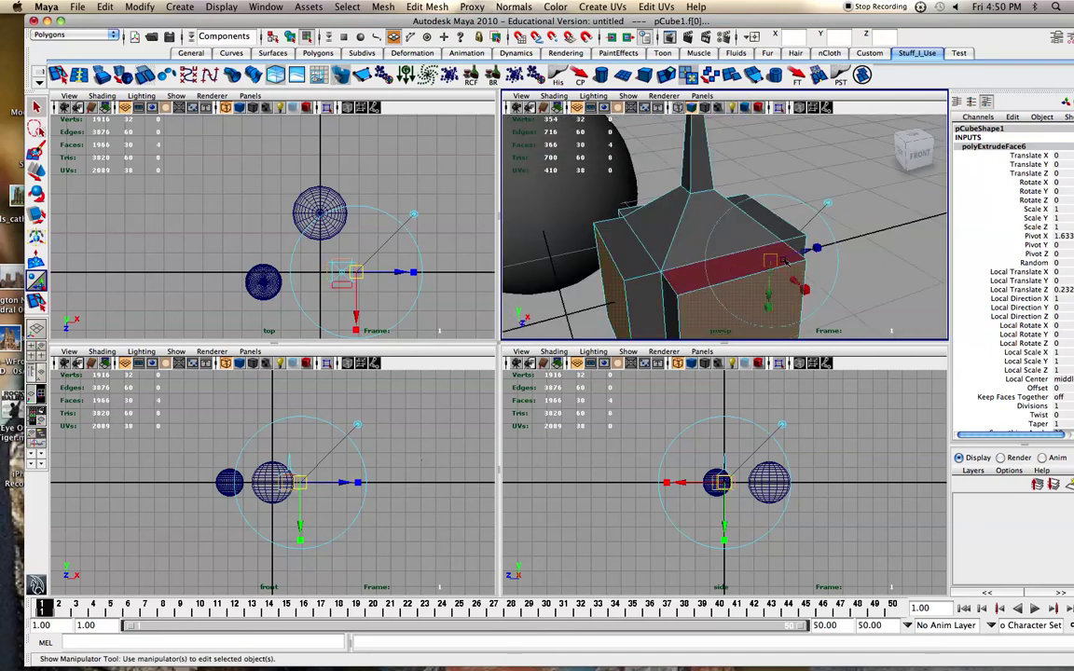
pyautogui.click(664, 79)
pyautogui.keyDown('alt'); pyautogui.moveTo(804, 292); pyautogui.dragTo(789, 212); pyautogui.keyUp('alt')
pyautogui.click(808, 173)
# Step: Select the four sloped roof faces, extrude them, and pull them outward about 0.124 along local Z
pyautogui.click(742, 281)
pyautogui.keyDown('shift'); pyautogui.click(708, 269); pyautogui.keyUp('shift')
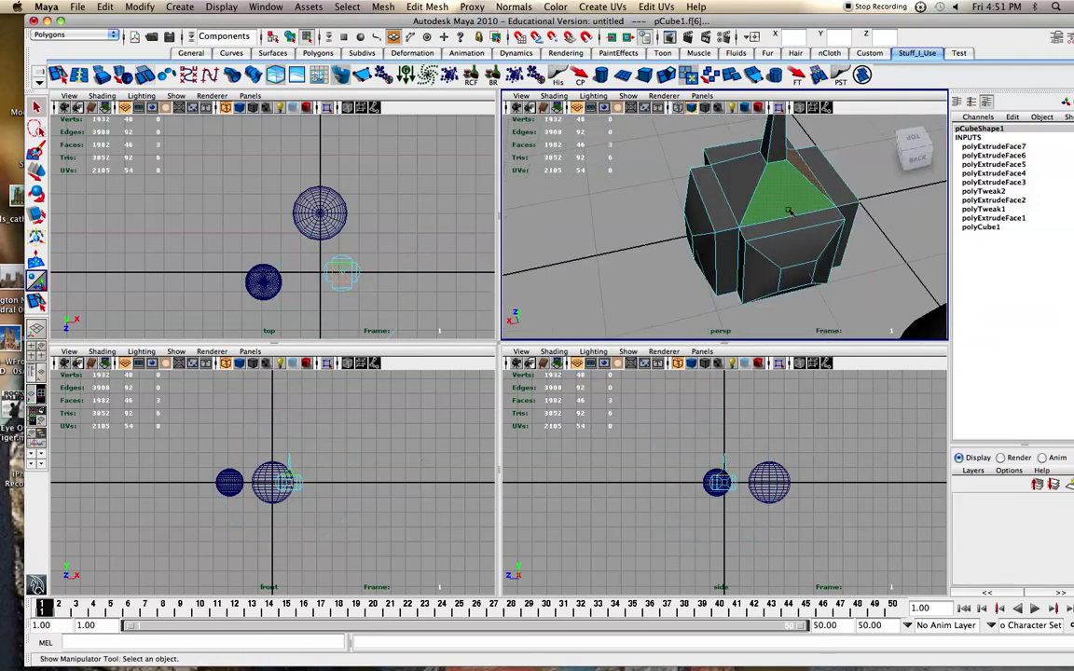
pyautogui.keyDown('shift'); pyautogui.click(722, 181); pyautogui.keyUp('shift')
pyautogui.press('g')
pyautogui.keyDown('alt'); pyautogui.moveTo(727, 182); pyautogui.dragTo(725, 231, button='middle'); pyautogui.keyUp('alt')
pyautogui.moveTo(751, 156); pyautogui.dragTo(743, 139)
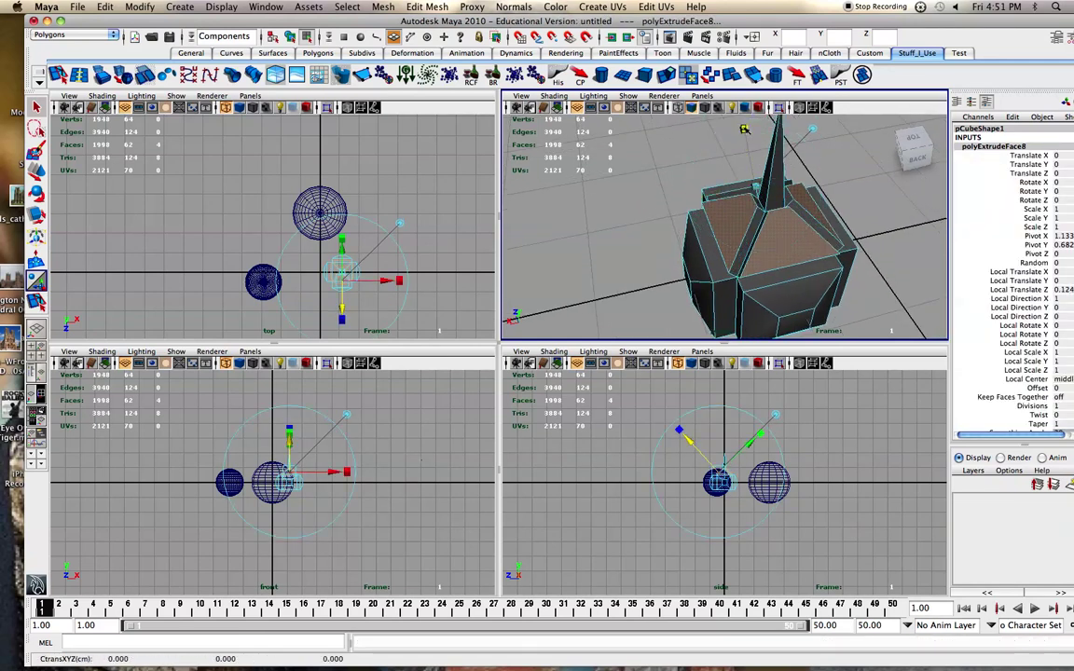